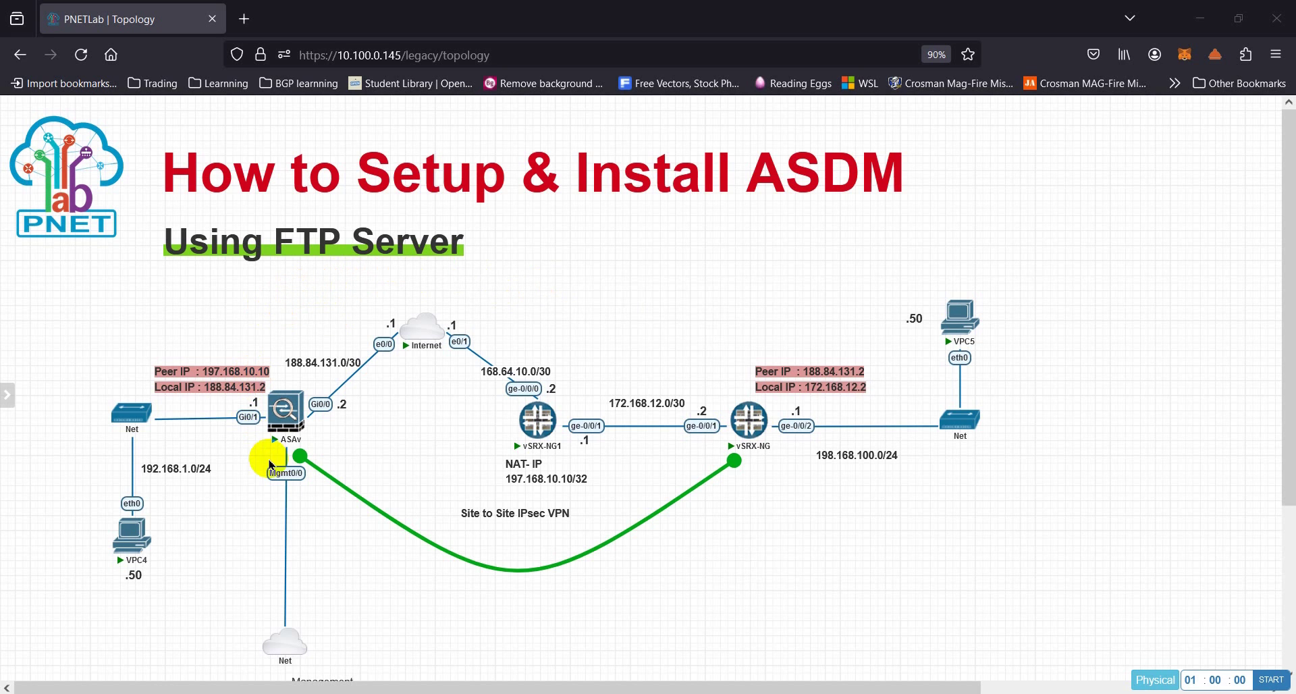
Step: Review the lab topology and highlight the PNETLab server's IP address in the page URL
mouse_move(289, 437)
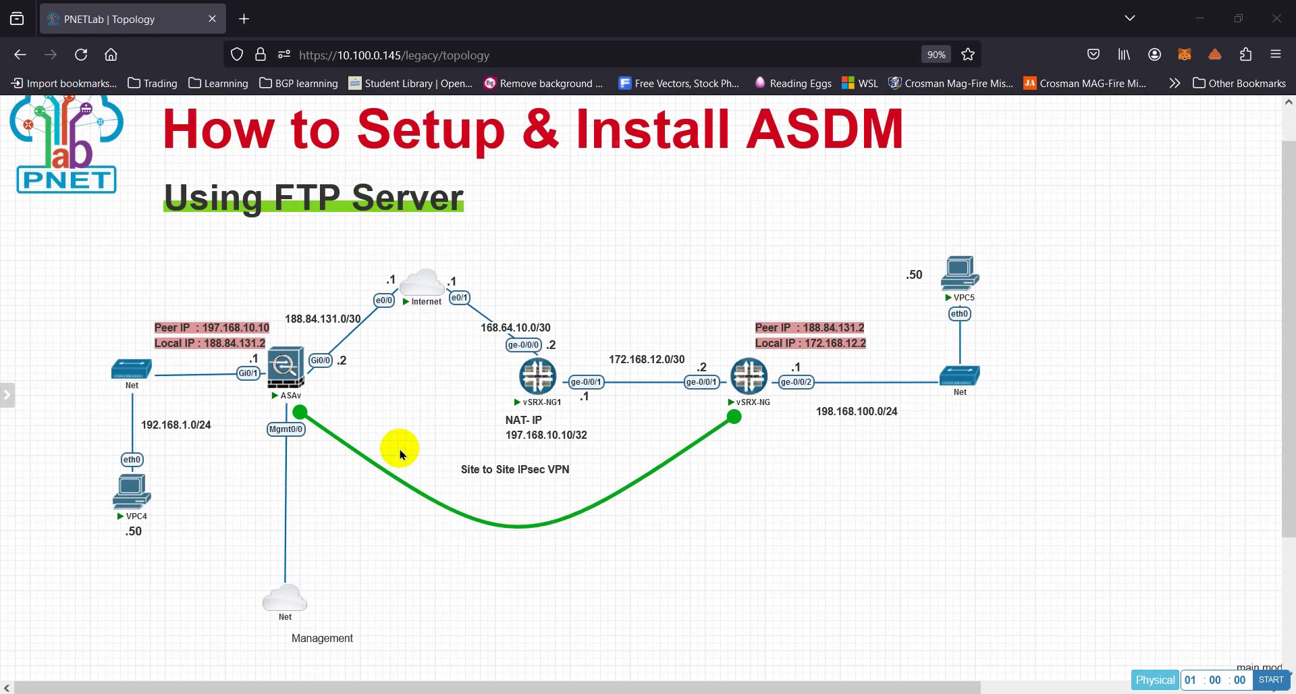
scroll(434, 448, "down", 2)
scroll(371, 495, "up", 2)
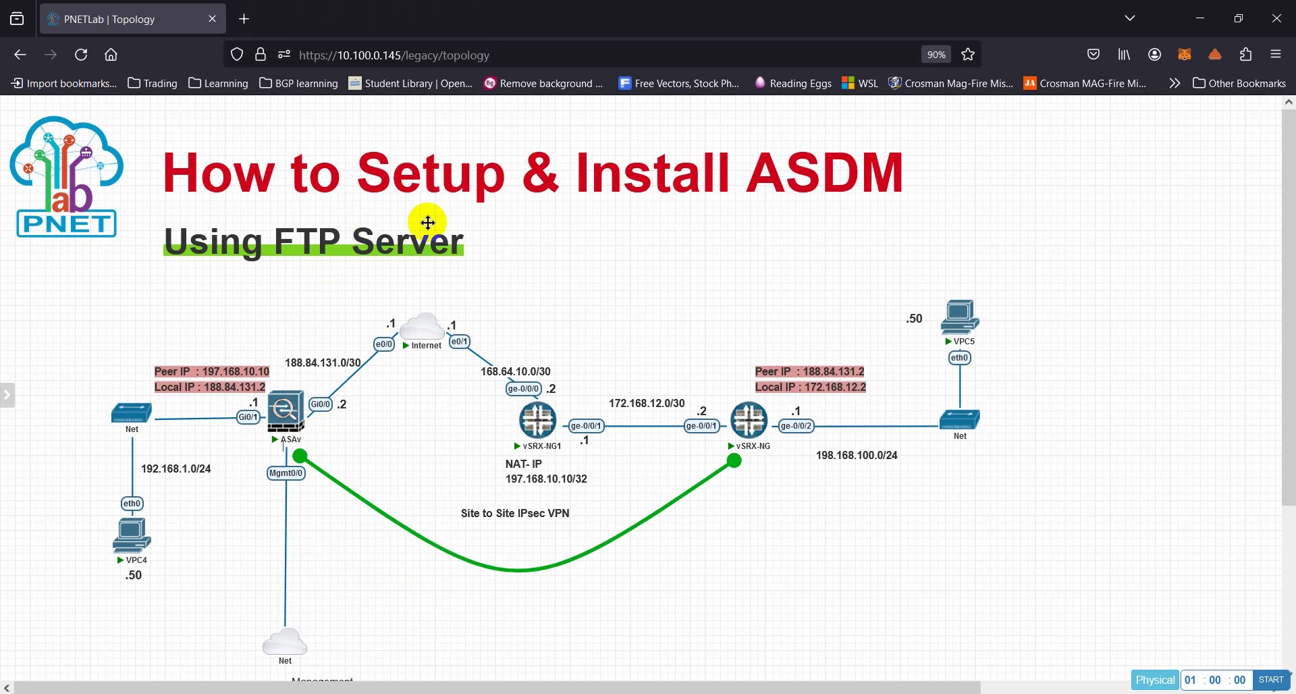
double_click(391, 55)
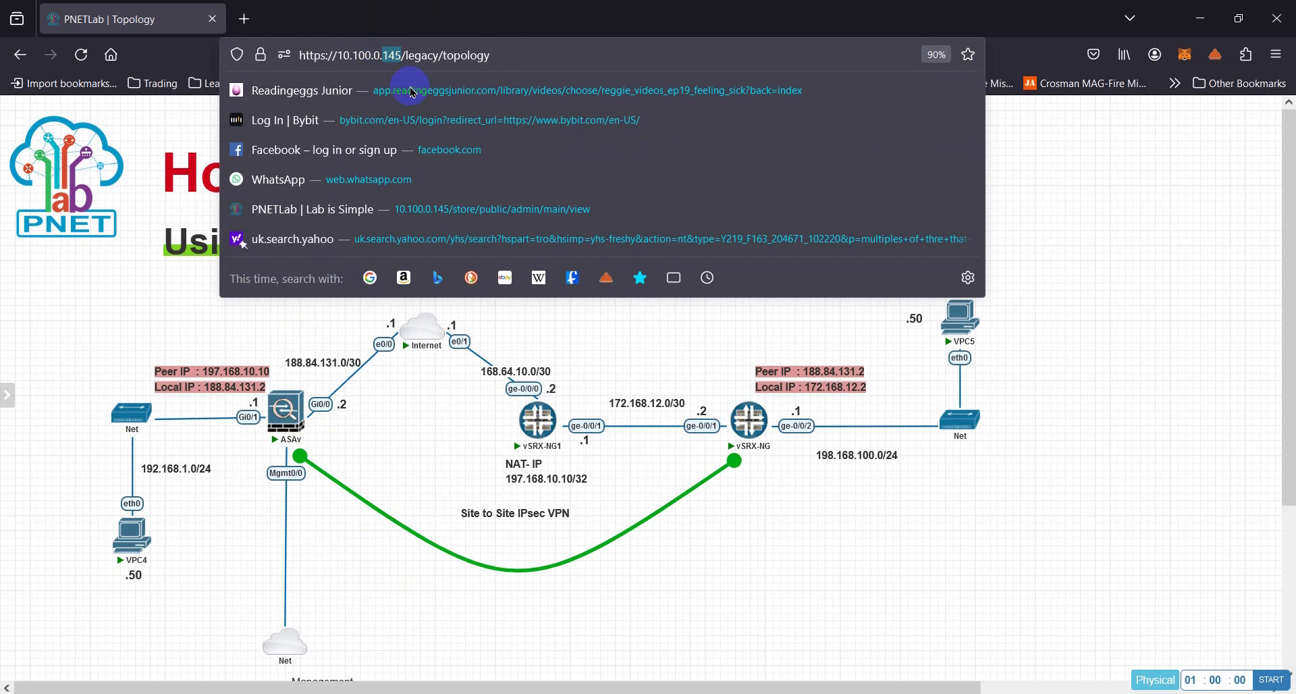
left_click(121, 283)
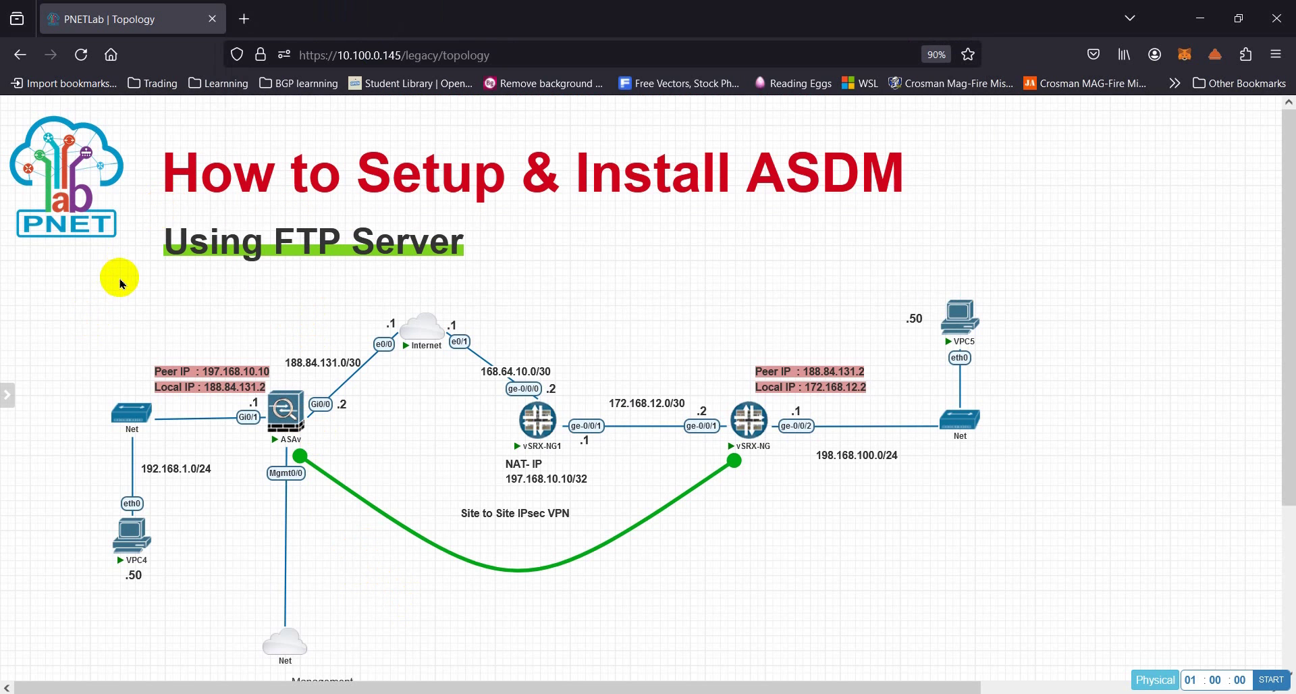
left_click_drag(340, 54, 403, 54)
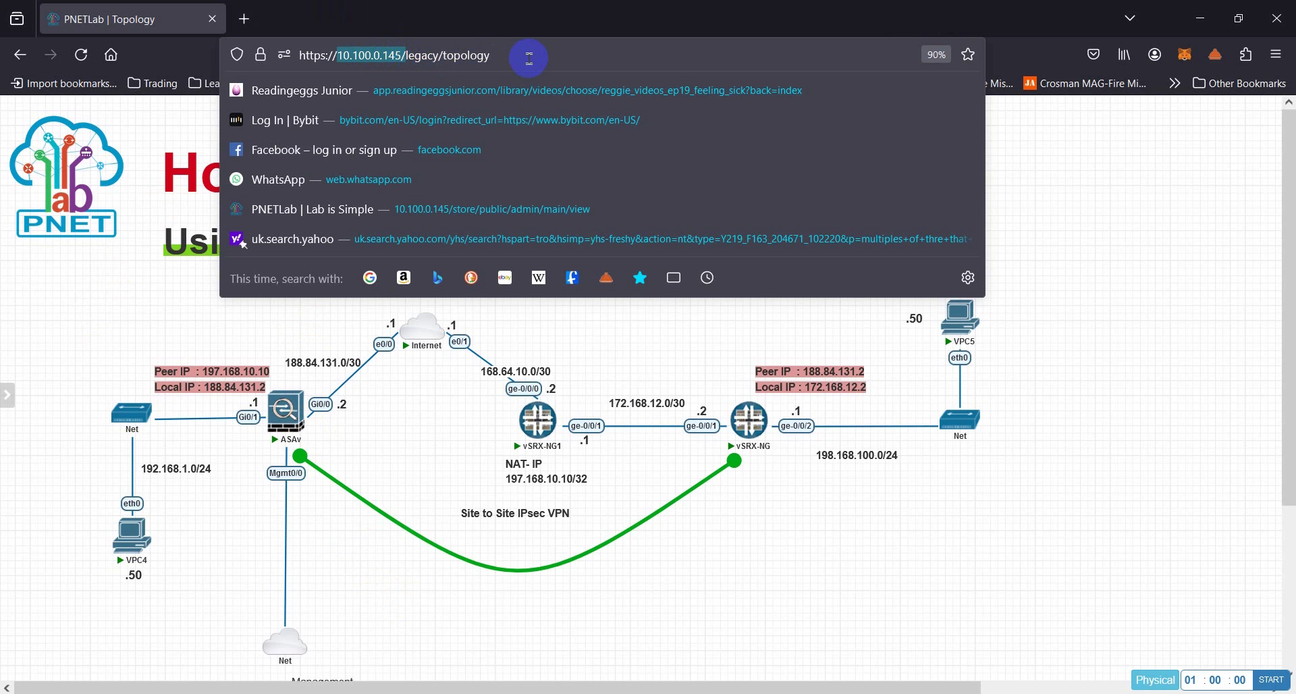
left_click(125, 292)
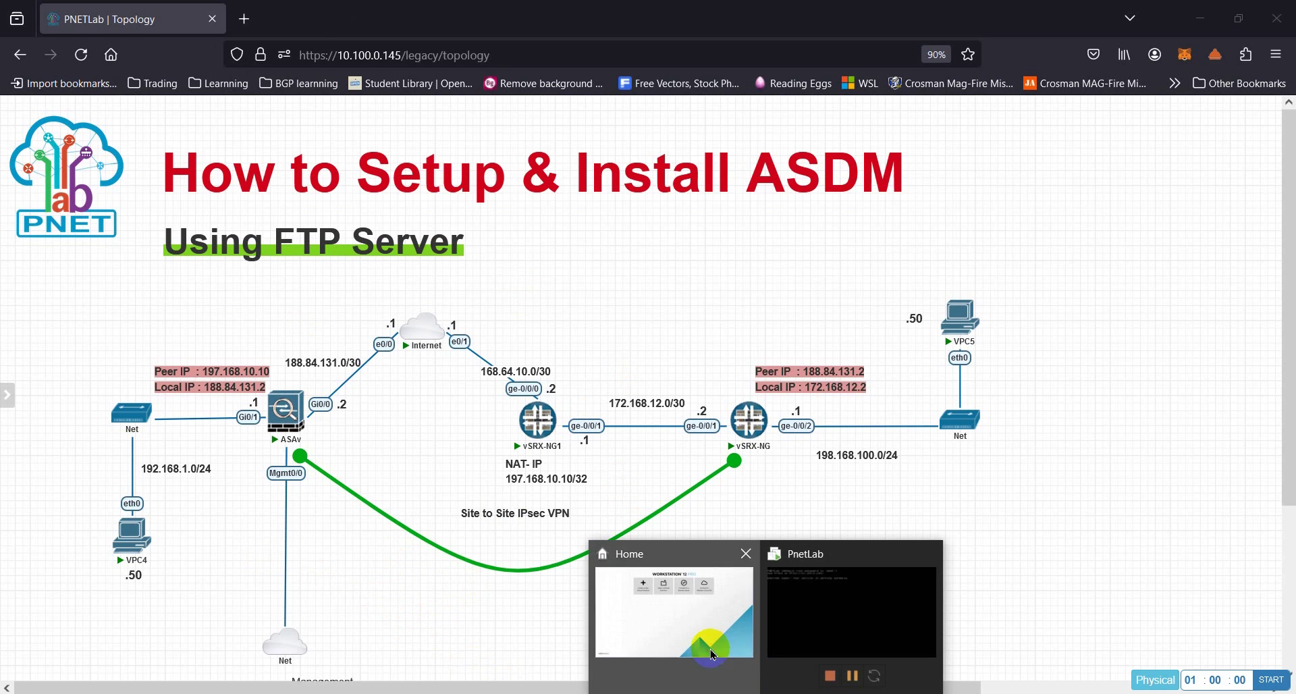
Step: Switch to VMware Workstation and inspect the first network adapter in the PnetLab virtual machine's settings
left_click(682, 607)
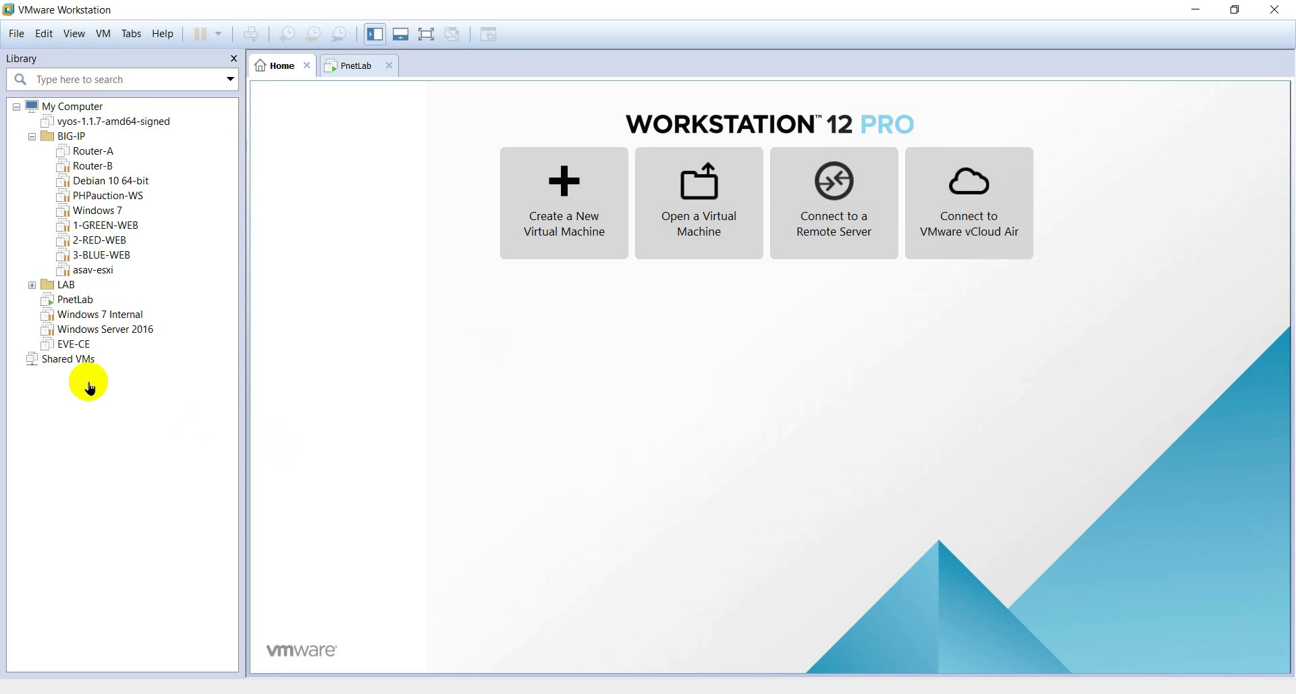
right_click(67, 299)
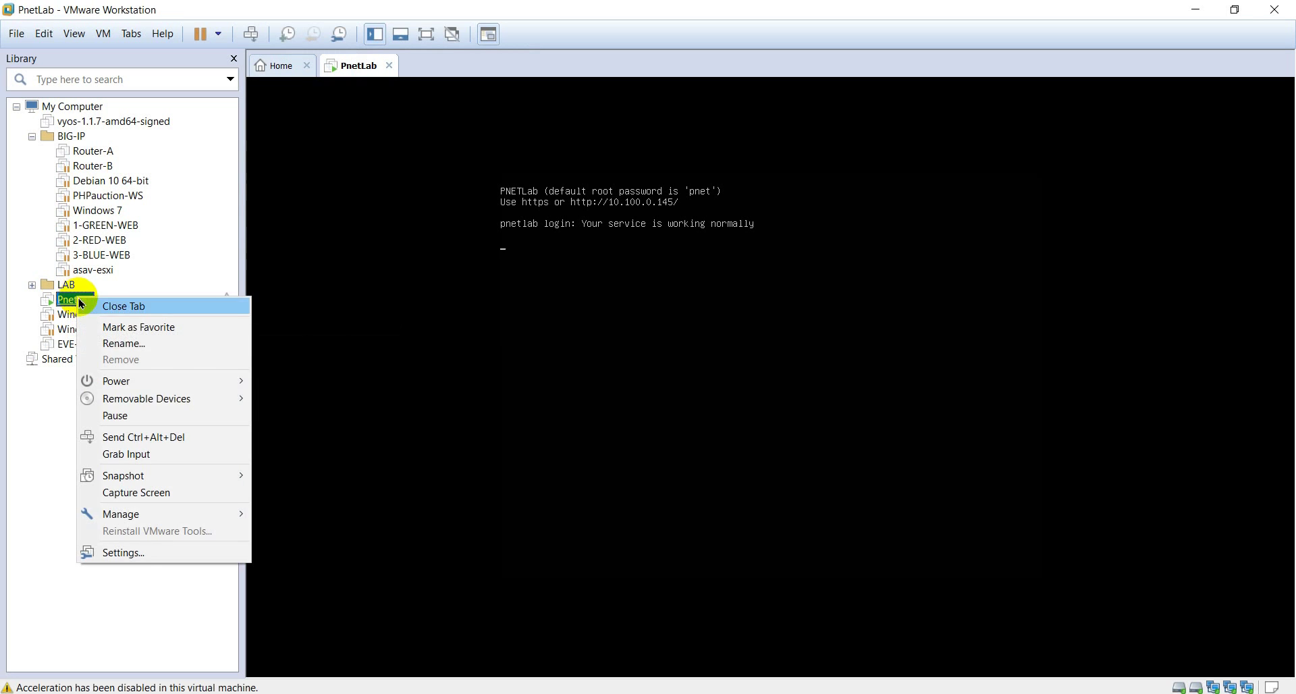
left_click(138, 553)
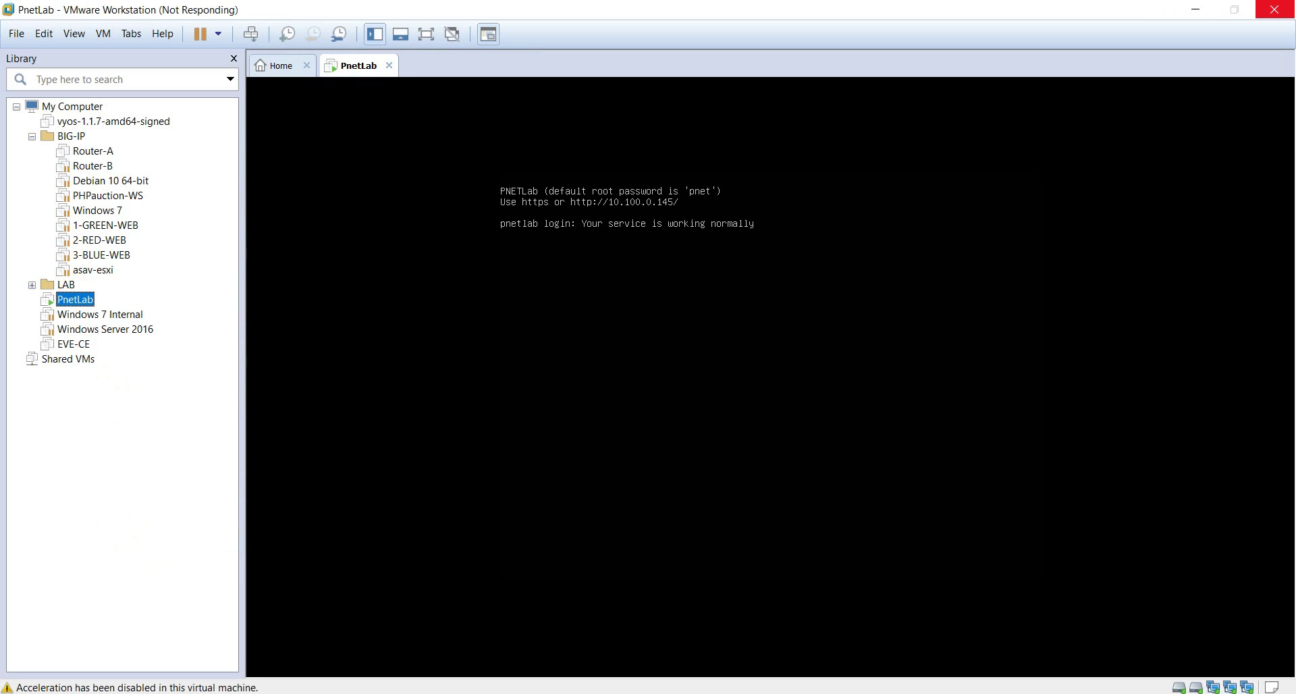
mouse_move(807, 693)
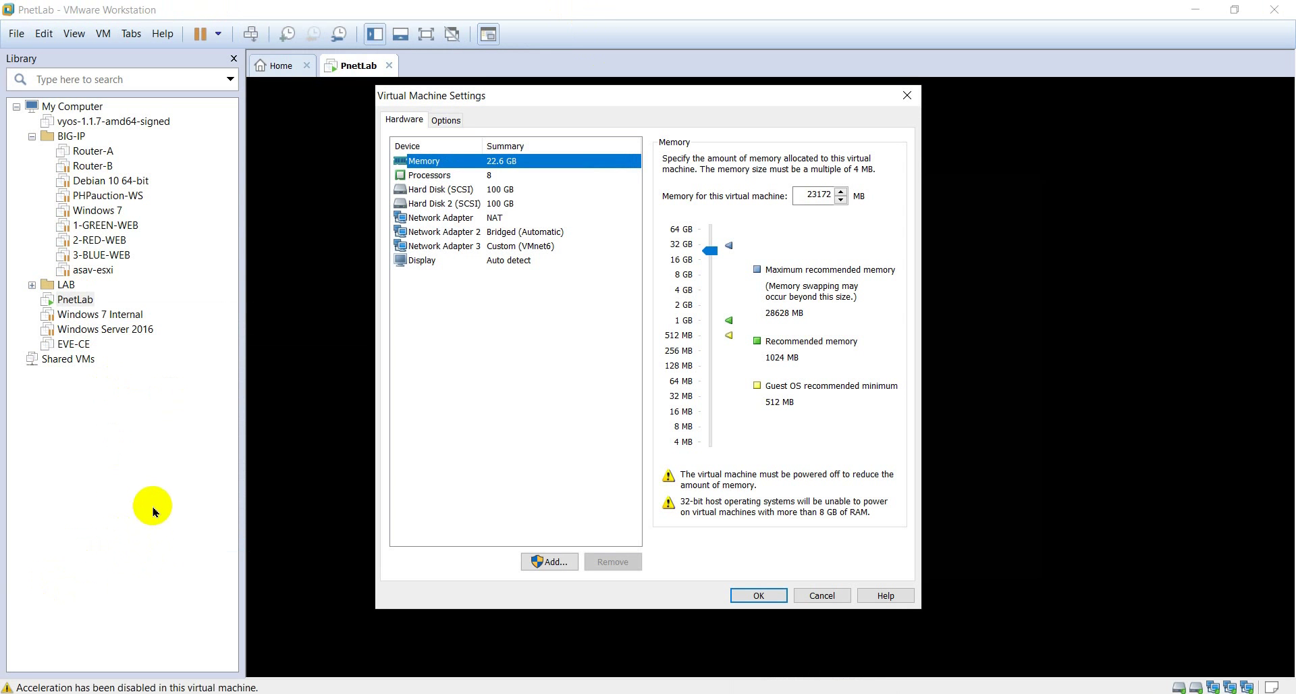
left_click(465, 220)
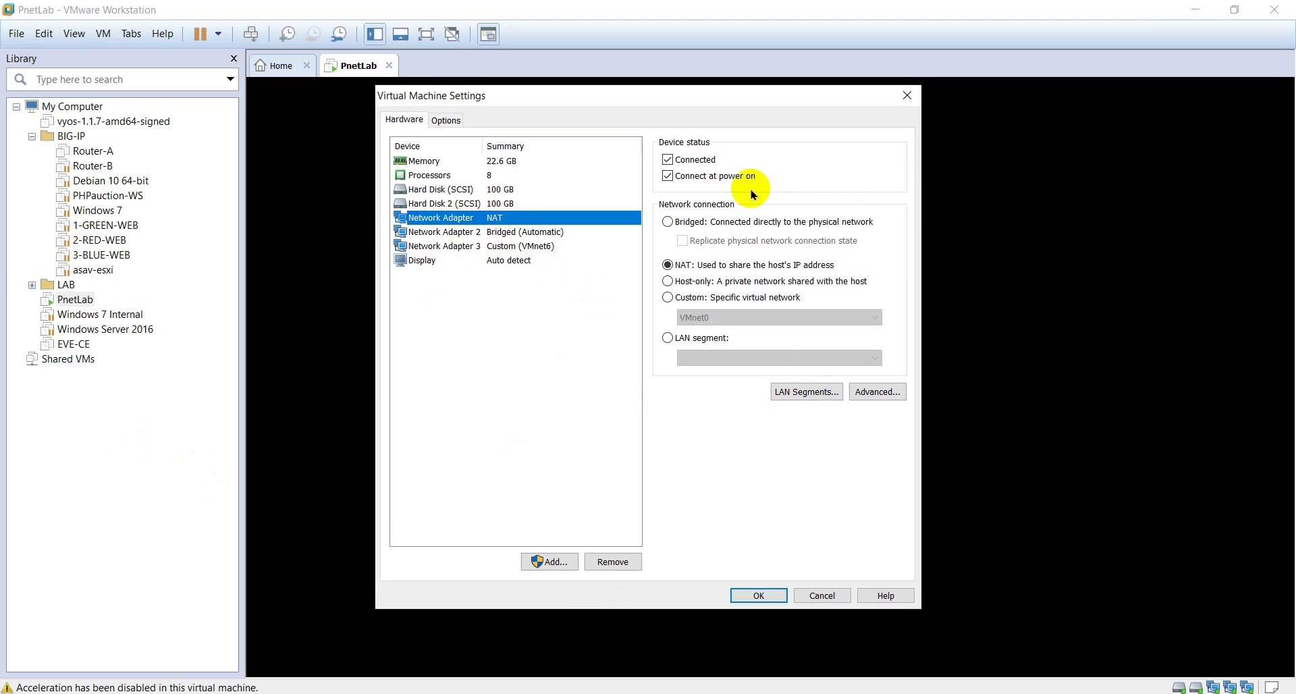
left_click(909, 96)
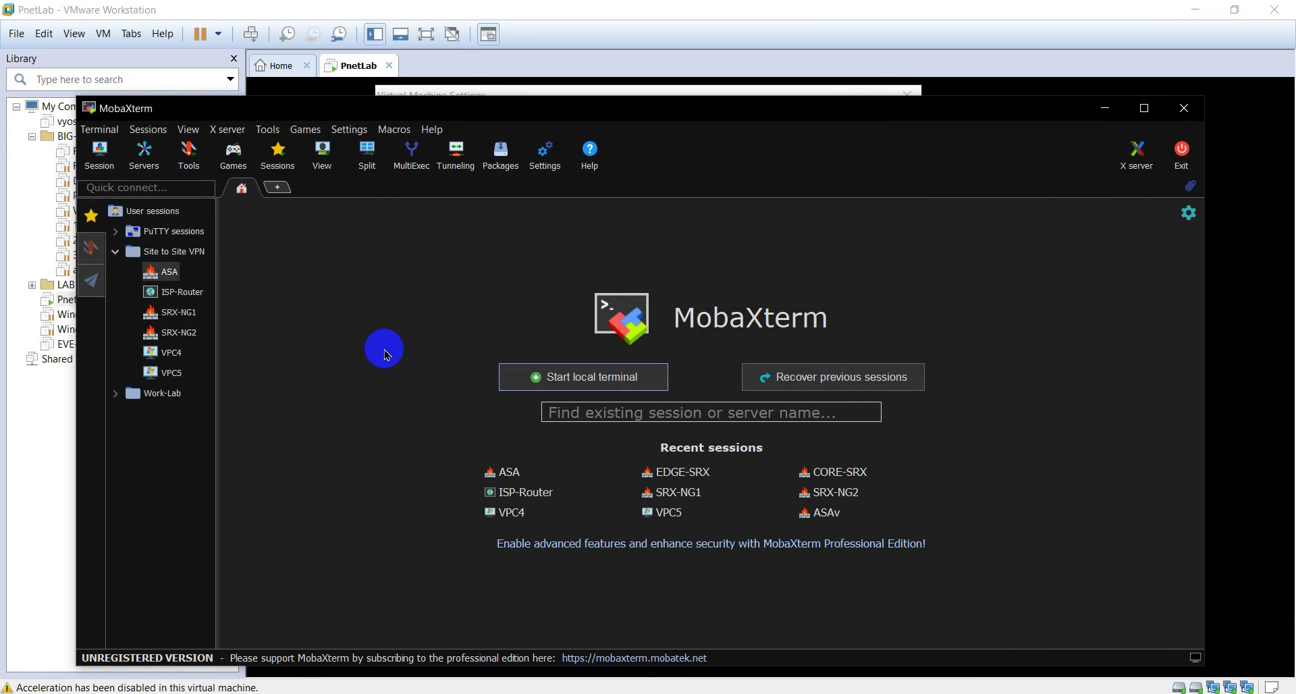
Step: Switch to MobaXterm, start a local Cmd terminal and run ipconfig
left_click_drag(353, 110, 362, 129)
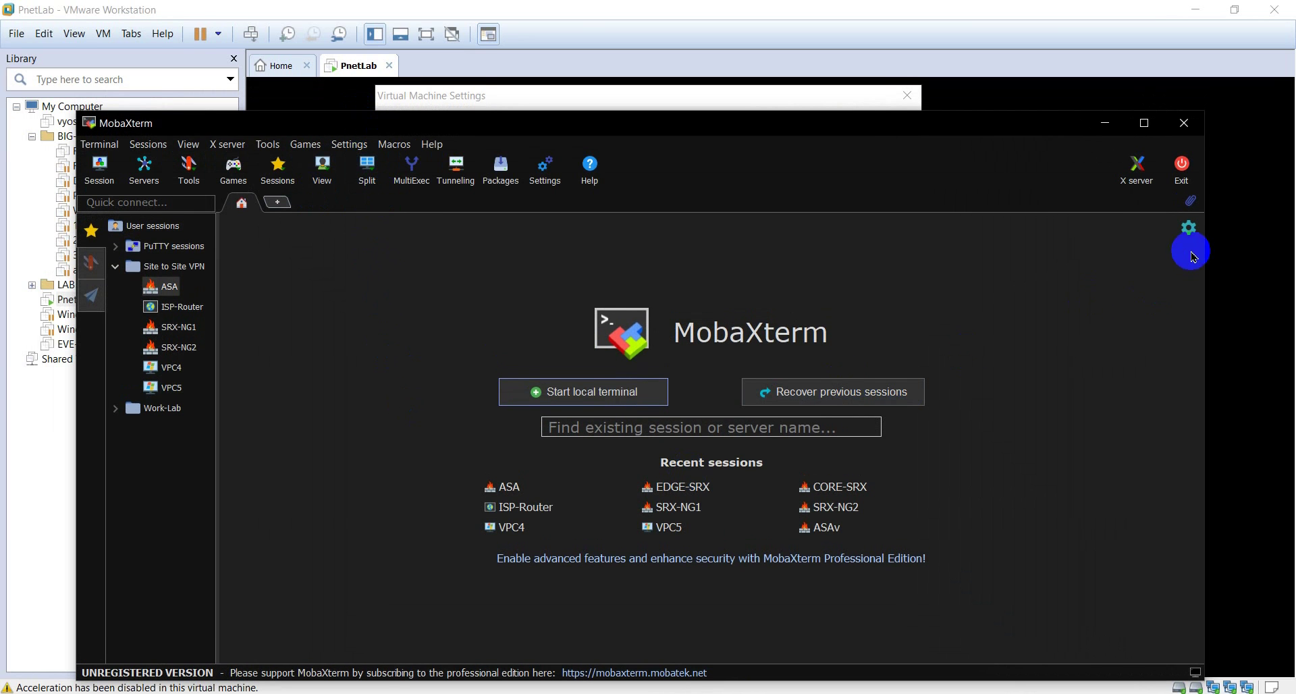
left_click(1193, 203)
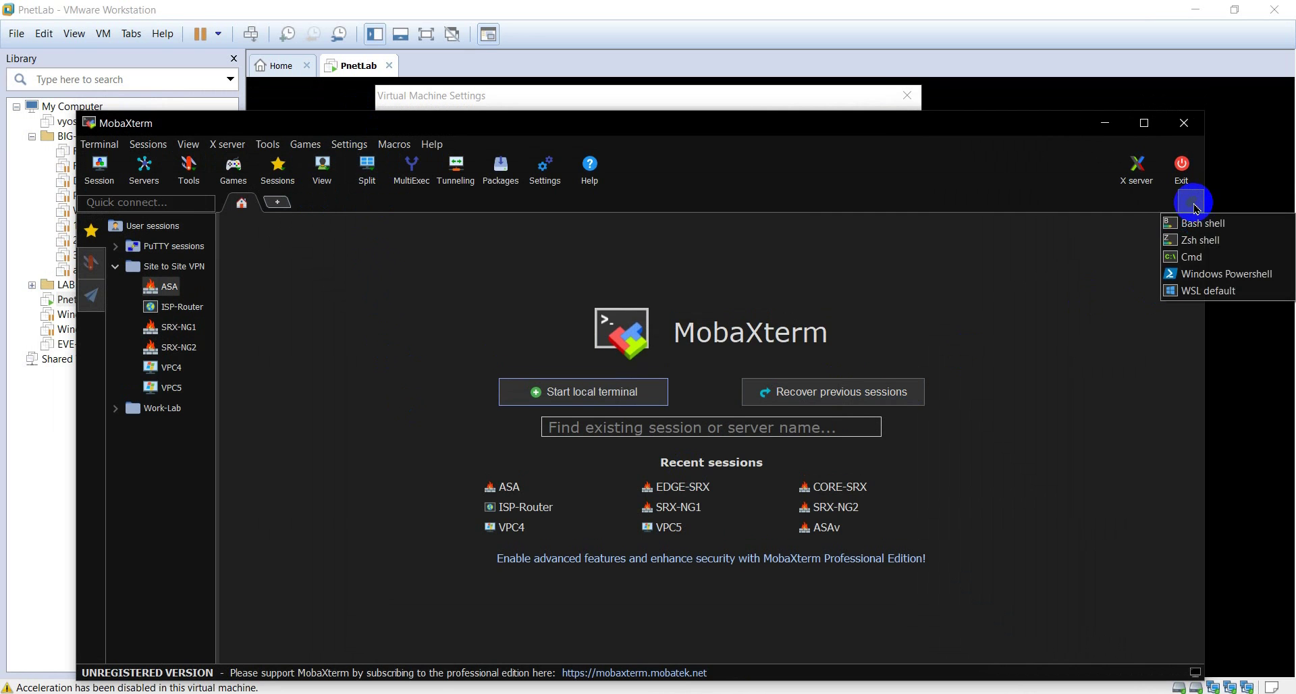
left_click(1212, 263)
type("ipconfig")
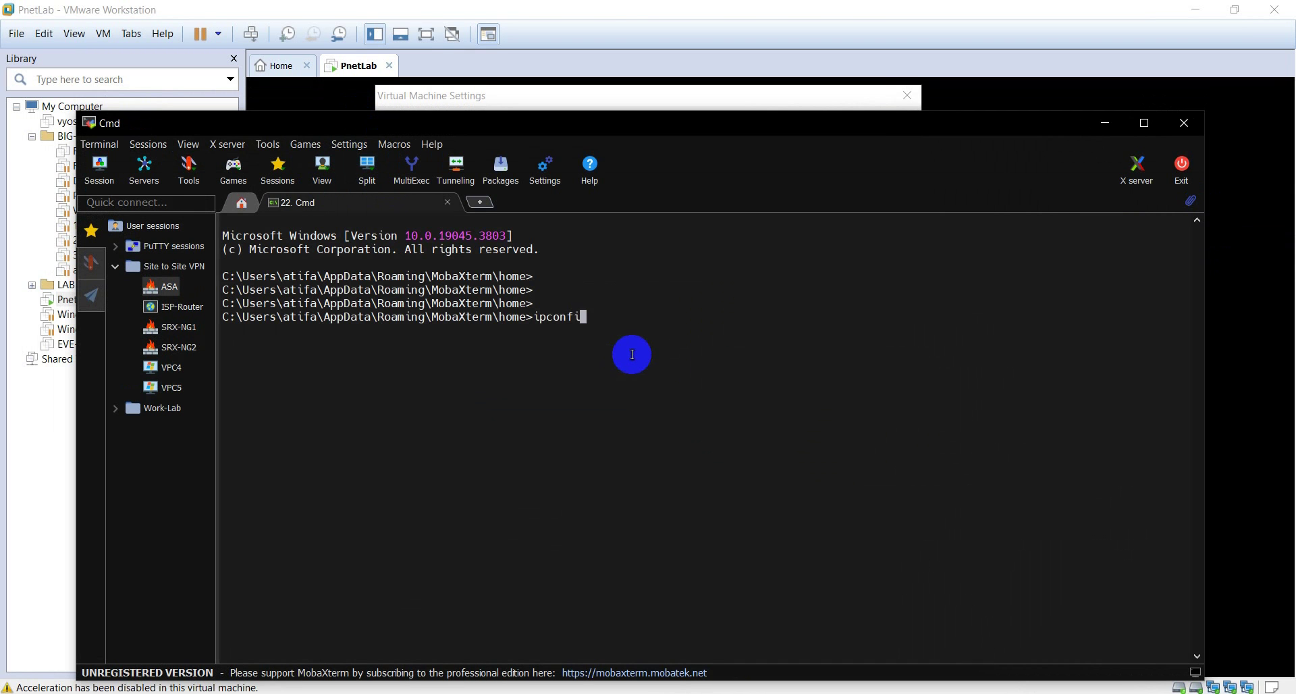
key("Return")
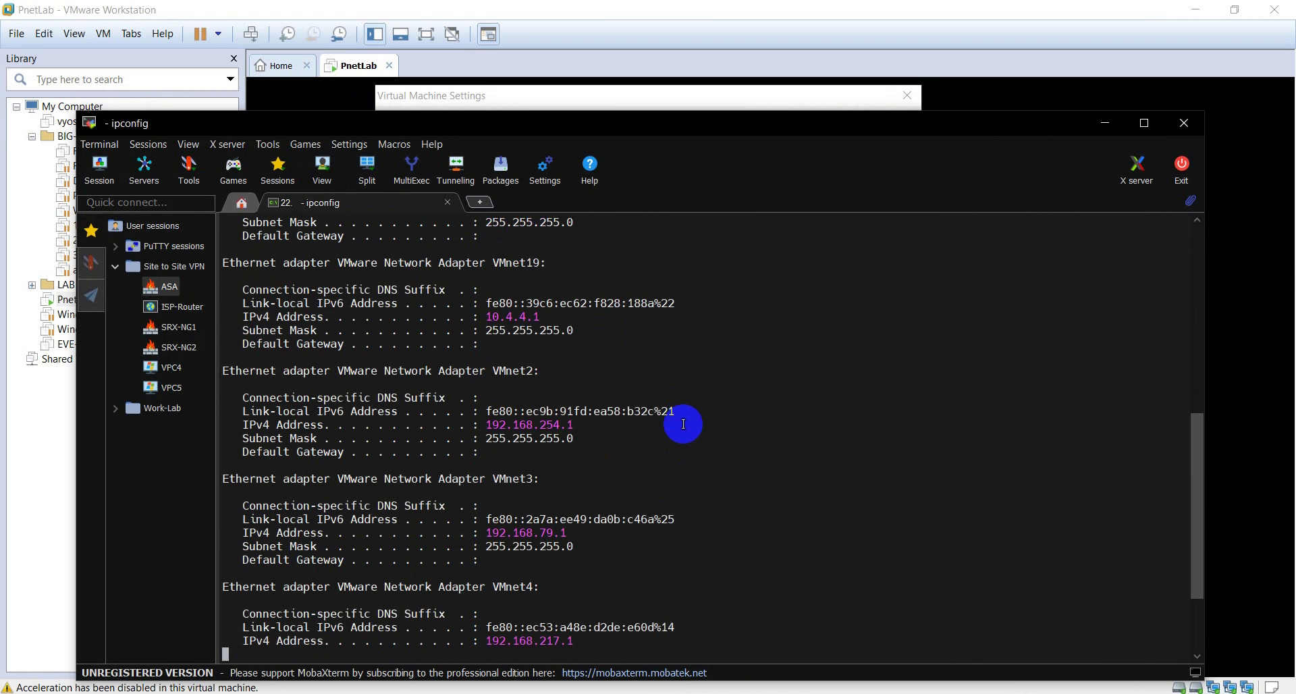
Step: Locate the VMware Network Adapter VMnet8 entry in the ipconfig output and highlight its address details
scroll(685, 426, "up", 6)
scroll(683, 425, "down", 15)
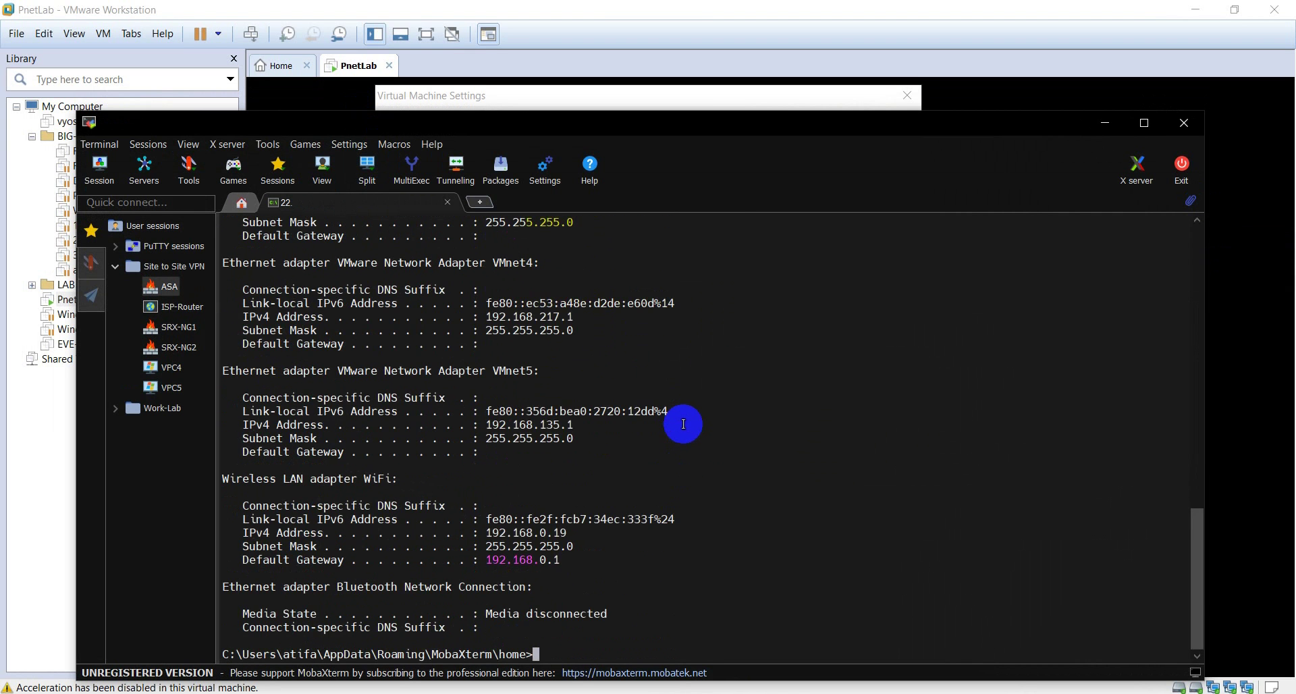
scroll(682, 425, "up", 9)
scroll(659, 419, "up", 5)
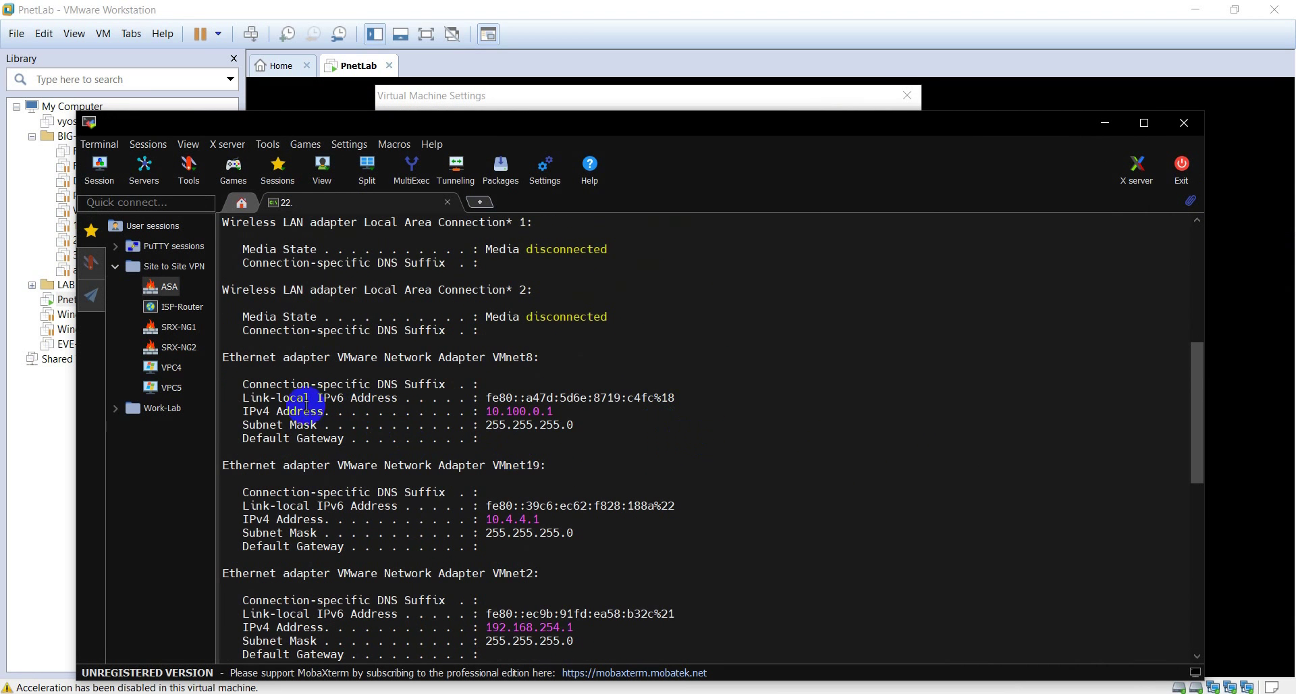
left_click_drag(242, 383, 596, 459)
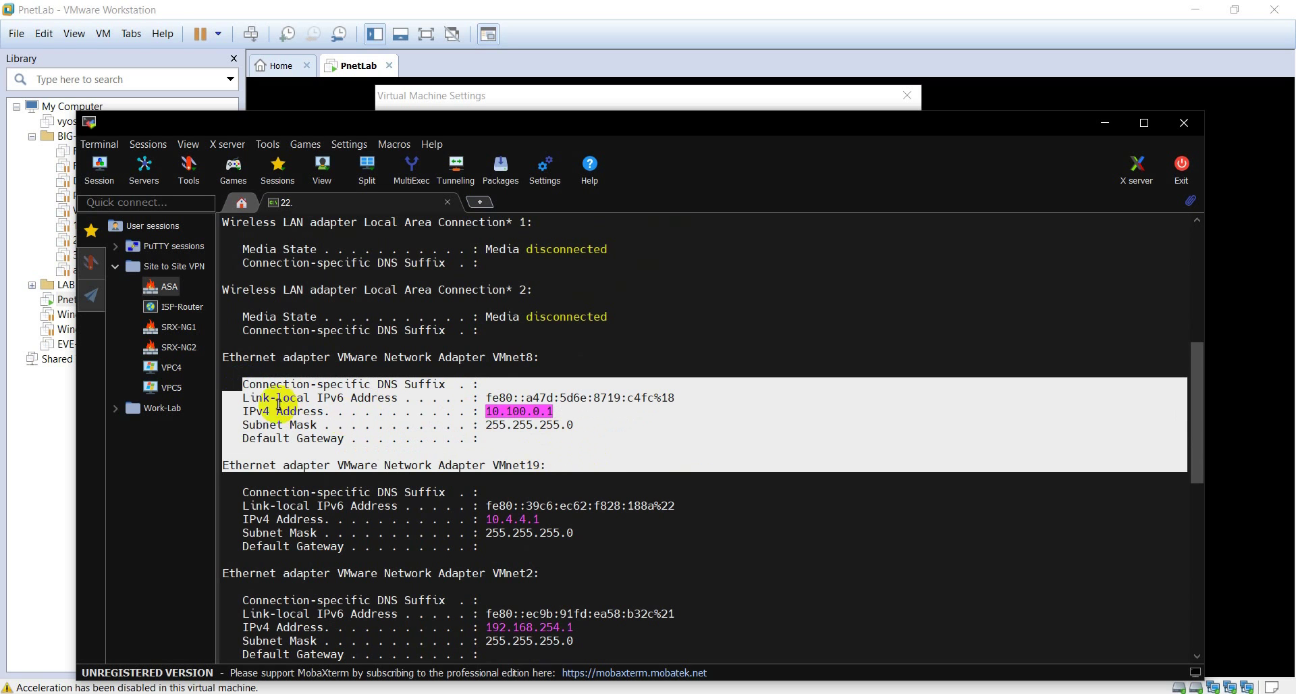
left_click(234, 384)
left_click_drag(228, 382, 621, 440)
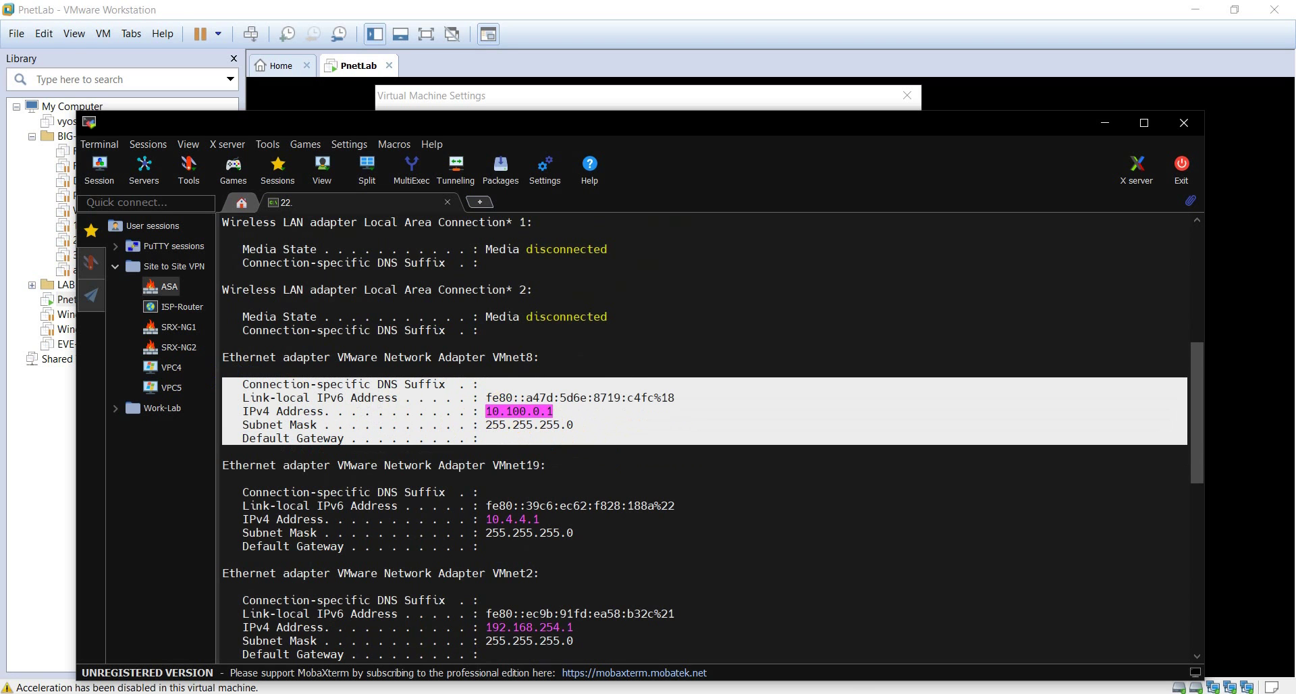
Step: Return to VMware Workstation, cancel the PnetLab virtual machine settings and minimize the window
left_click(852, 594)
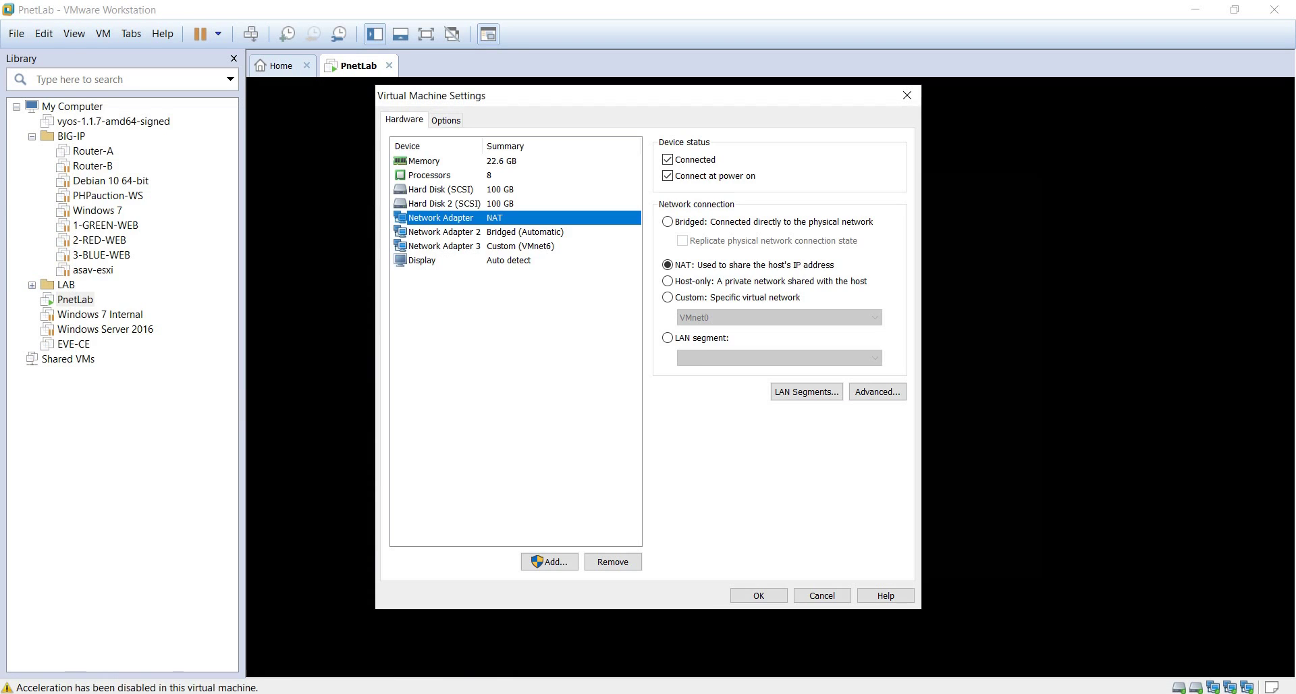
left_click(827, 594)
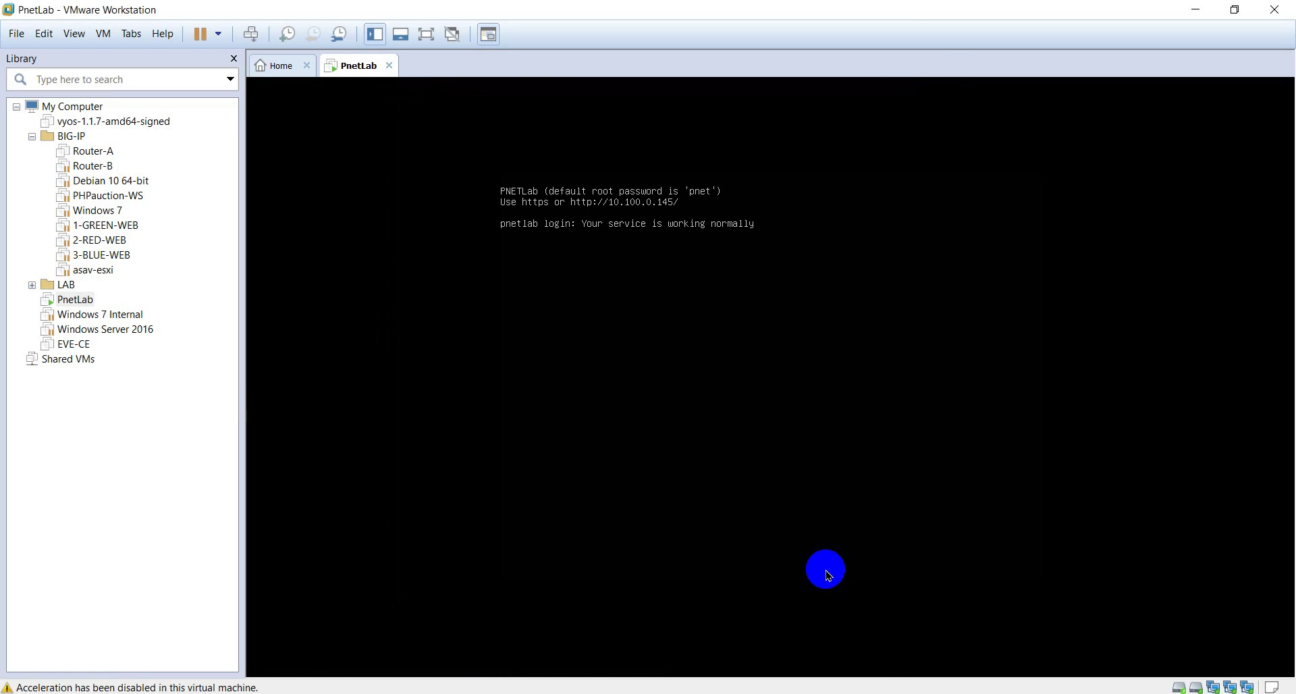
left_click(1168, 108)
left_click(1198, 11)
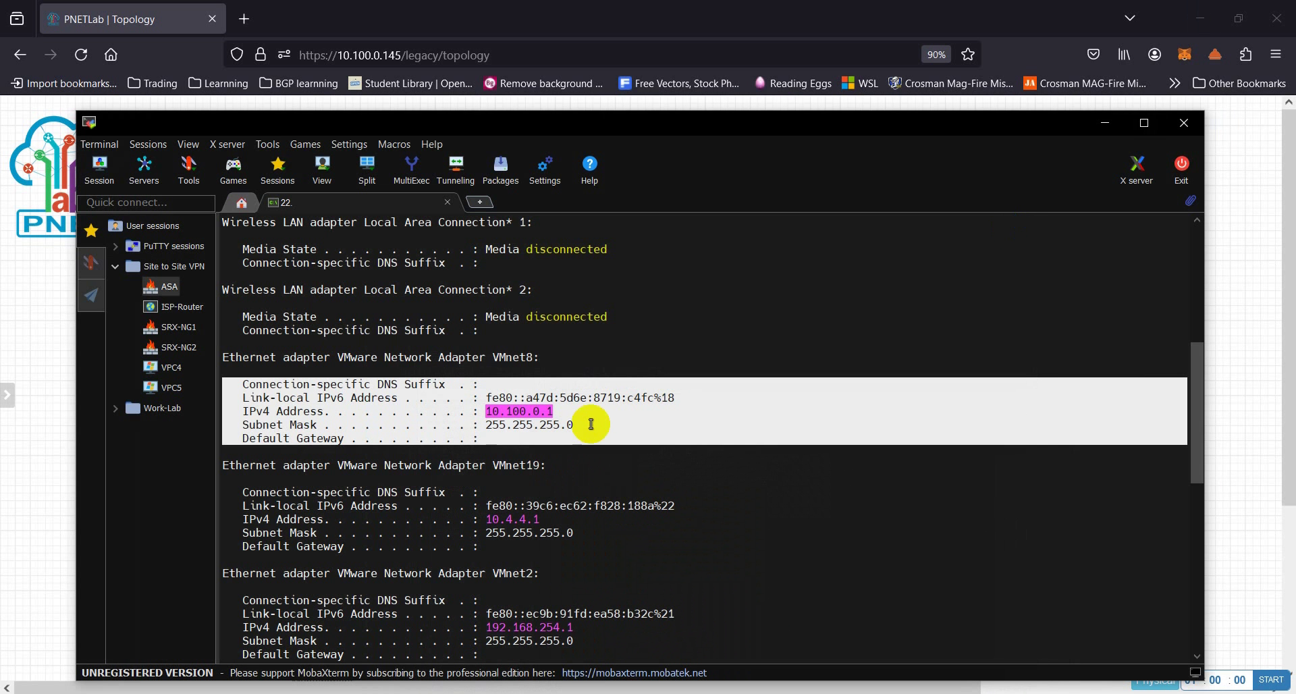
Step: Reposition and shrink the MobaXterm window over the topology, and highlight VMnet8's IPv4 address in the ipconfig output
left_click(528, 128)
left_click_drag(529, 128, 531, 121)
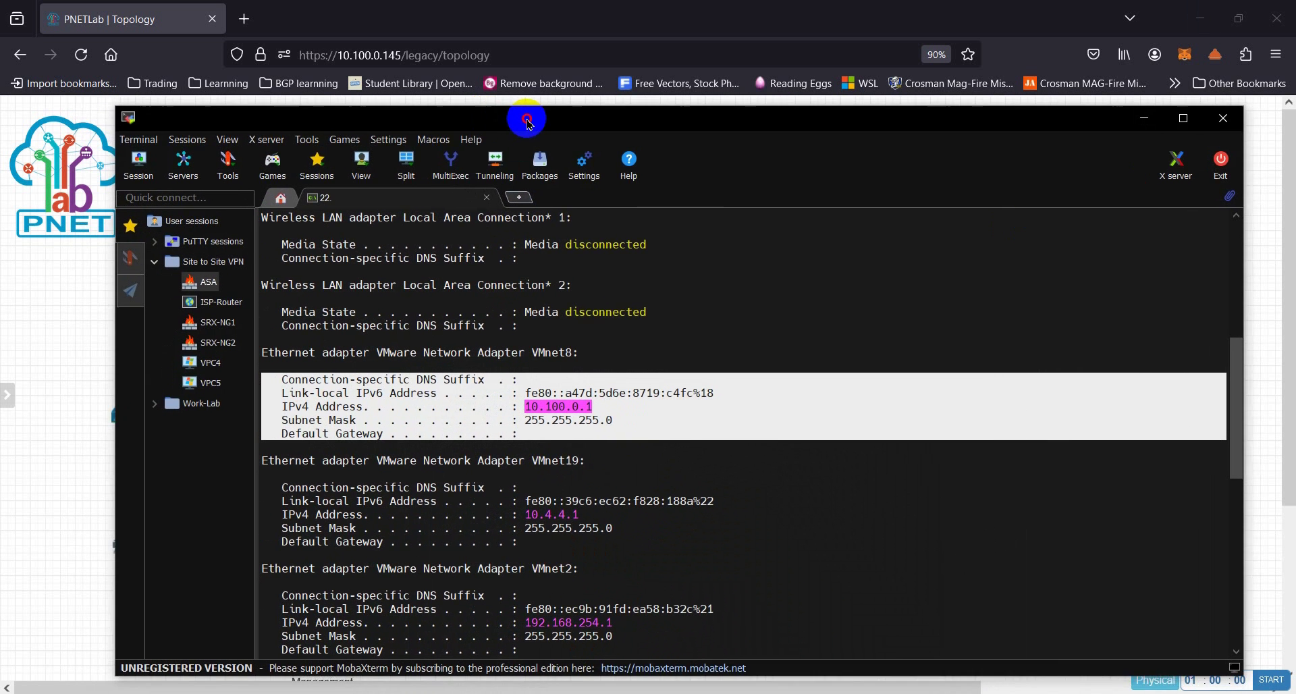
left_click_drag(118, 108, 179, 117)
scroll(761, 390, "down", 10)
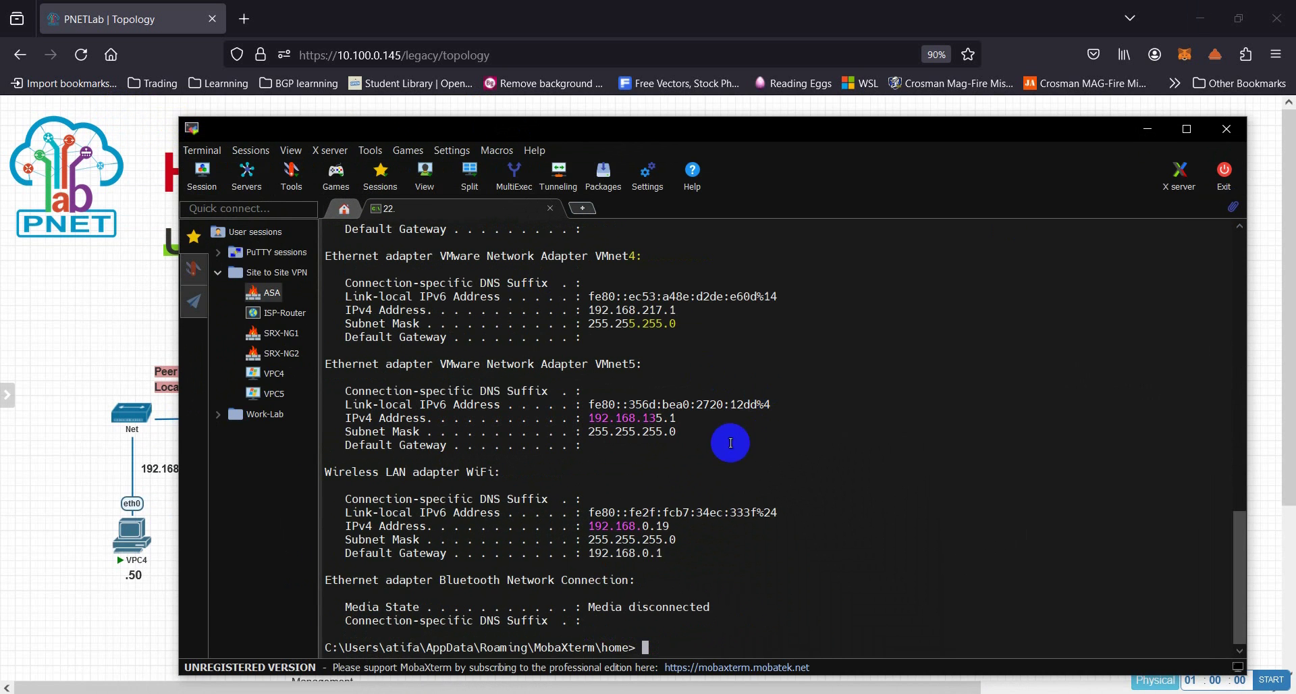
scroll(700, 411, "up", 3)
scroll(700, 412, "up", 12)
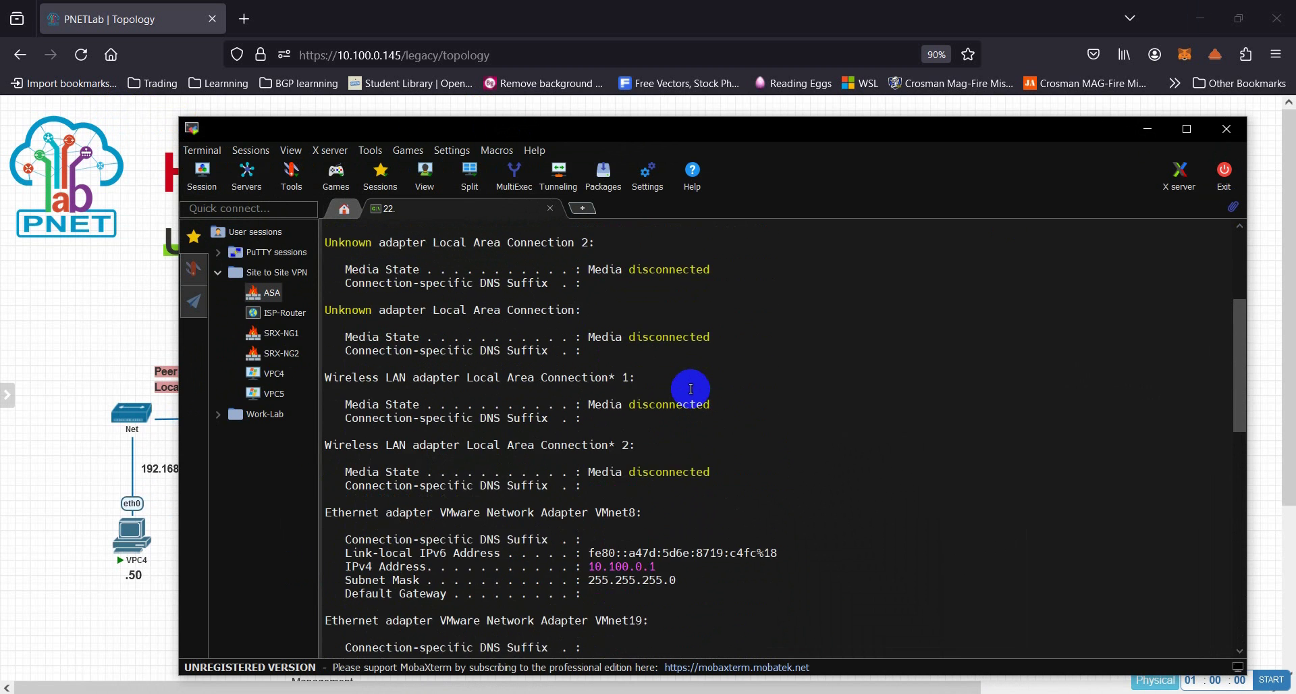
scroll(696, 402, "up", 1)
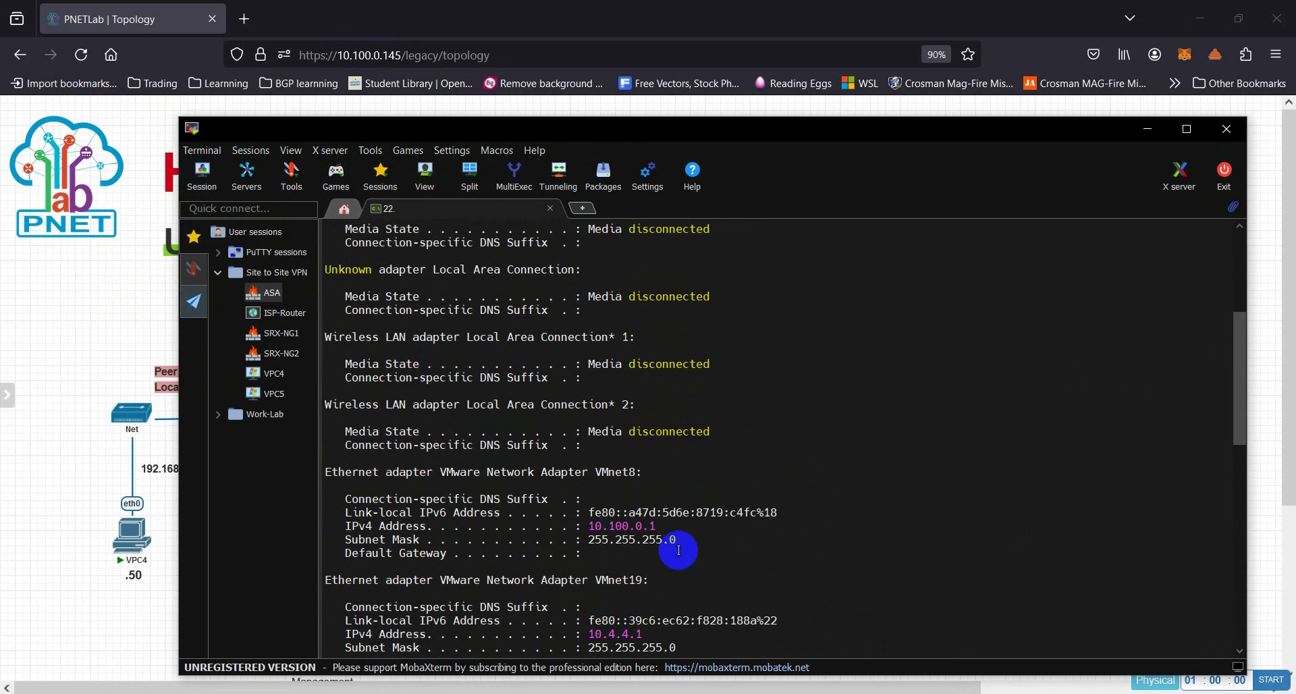
left_click_drag(347, 498, 693, 554)
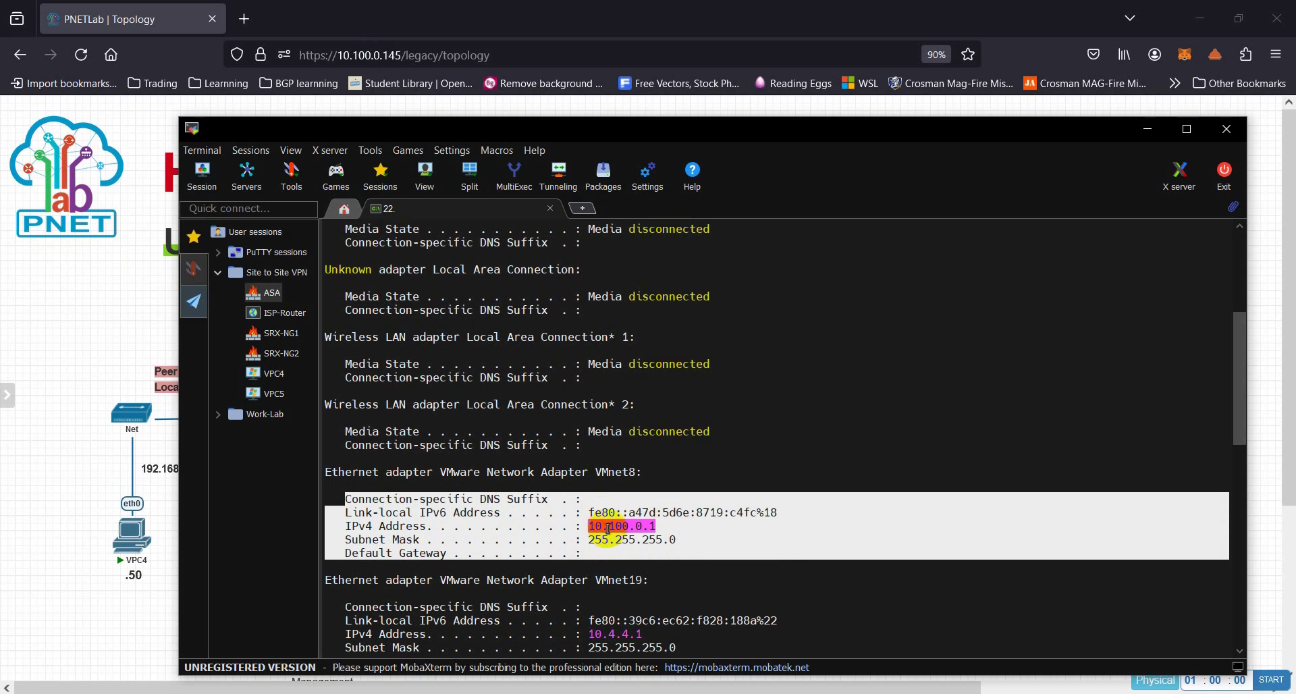
left_click_drag(654, 526, 592, 525)
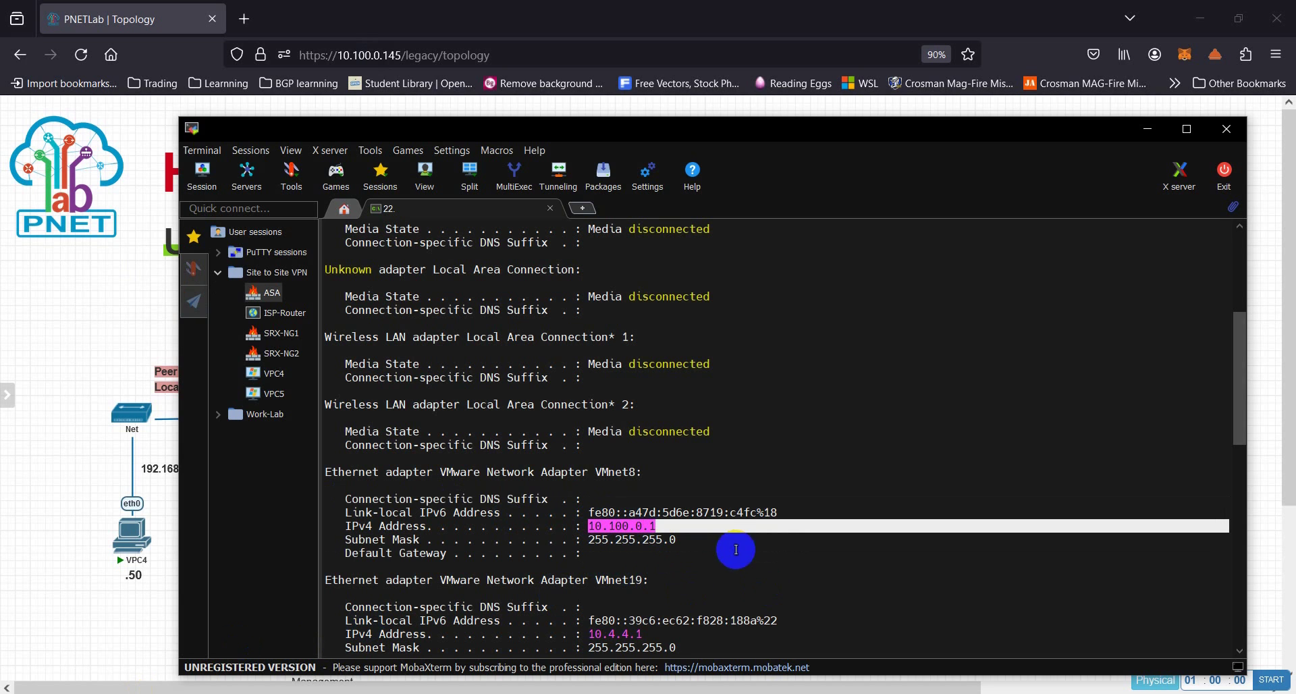
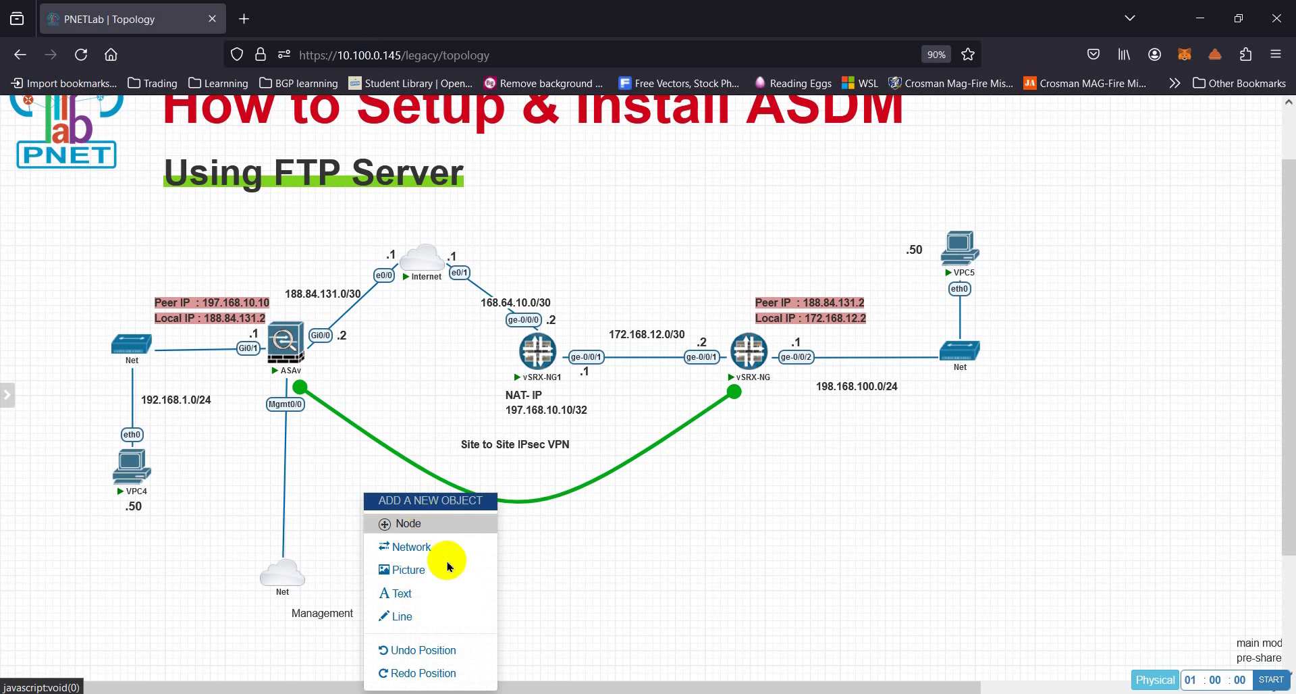
Step: Check which types are offered when adding a new network to the topology, including Management(Cloud0), without adding one
left_click(435, 548)
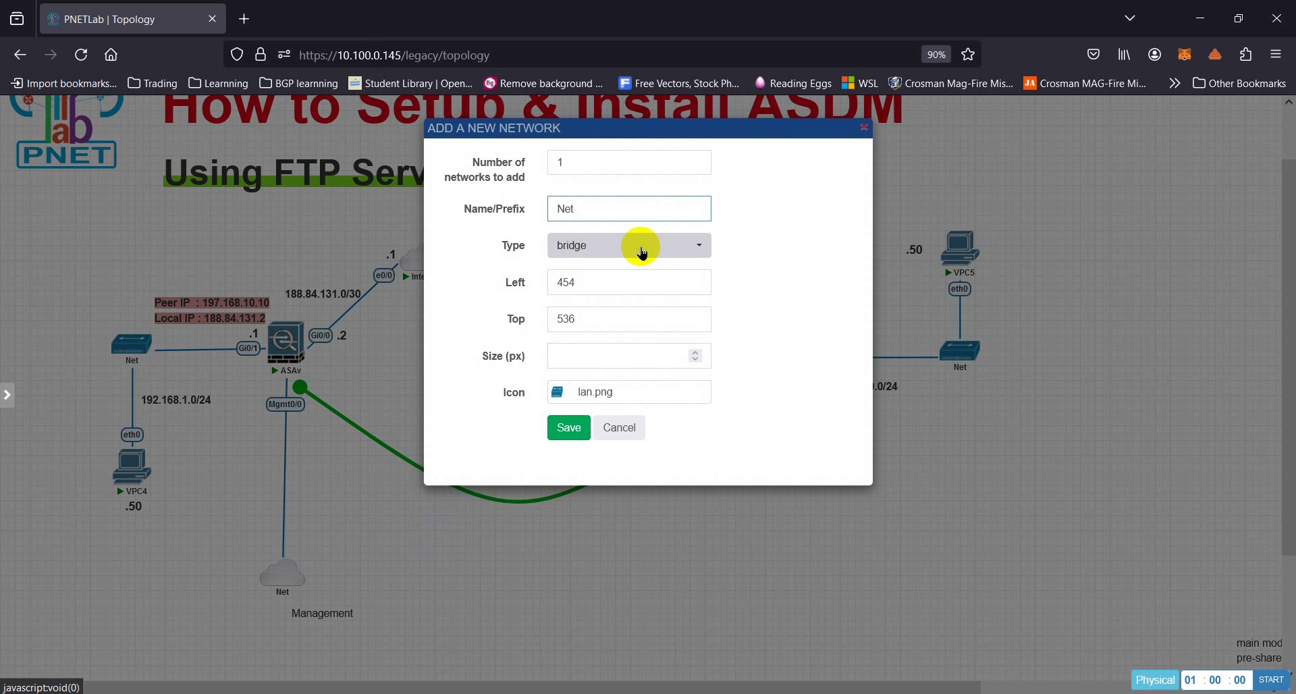
left_click(641, 250)
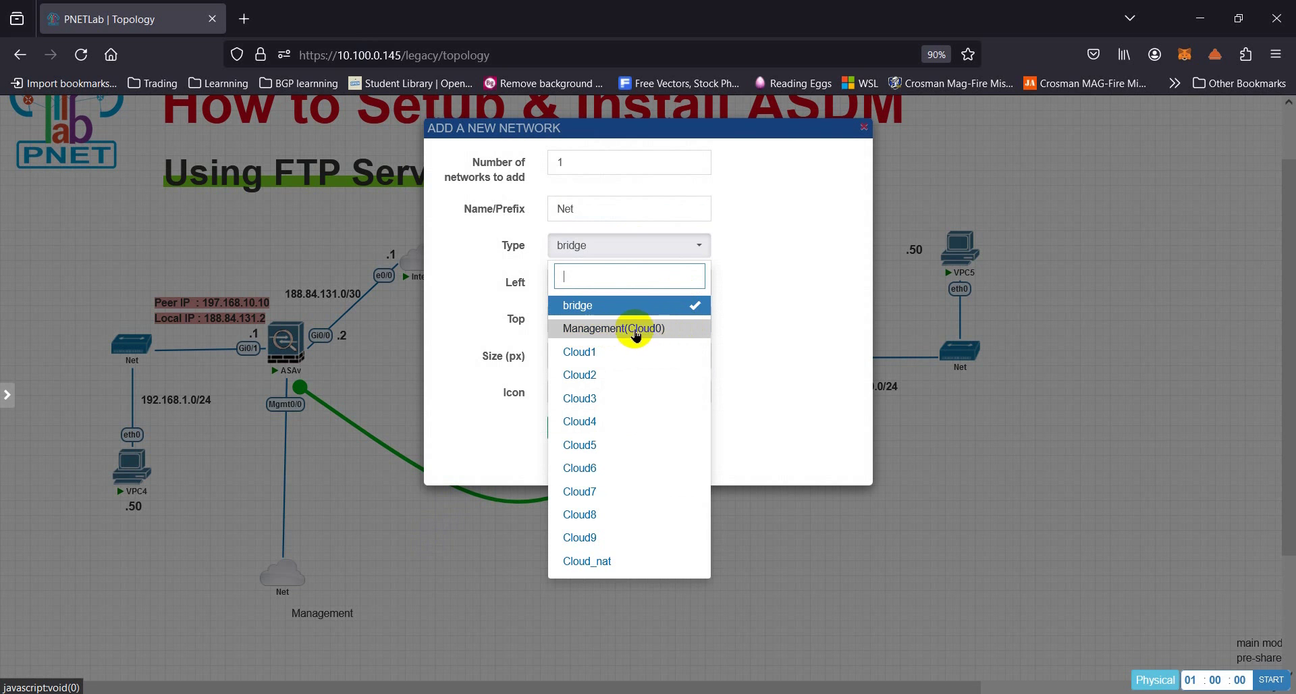
left_click(392, 560)
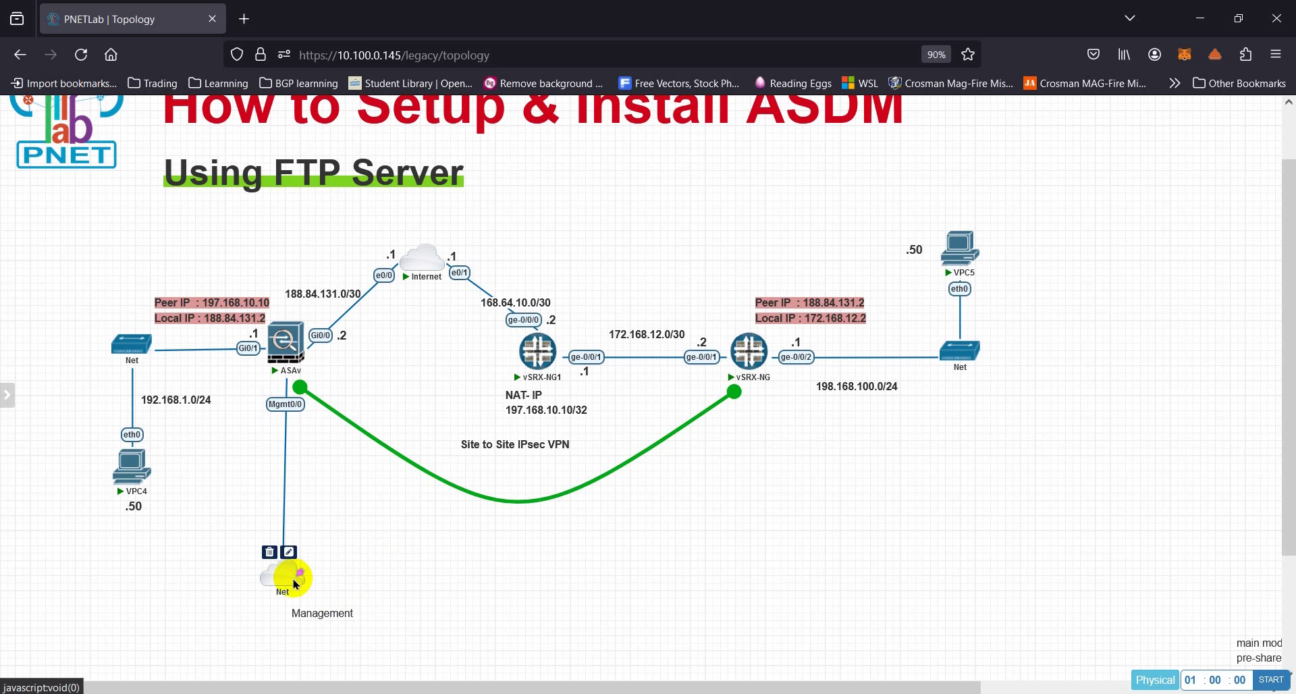
Step: Rename the Management(Cloud0) network connected to the ASAv as "Managemet" and save the change
right_click(290, 575)
left_click(327, 613)
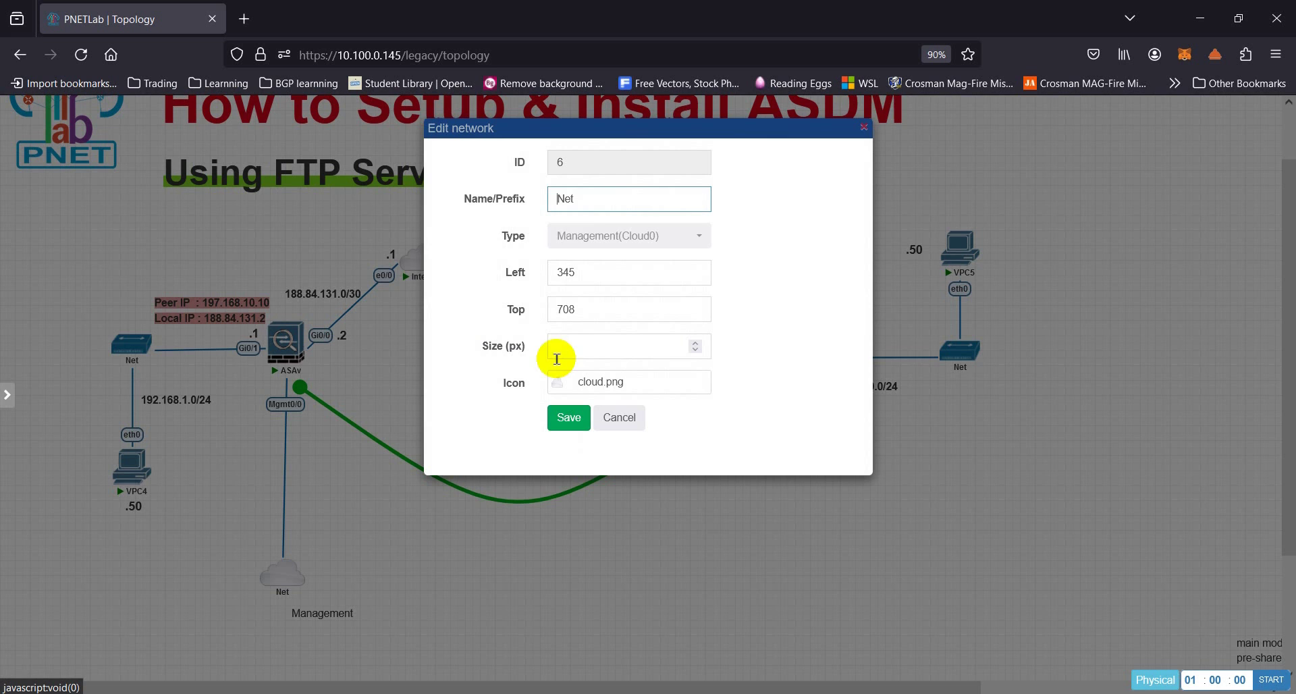
left_click_drag(611, 198, 517, 196)
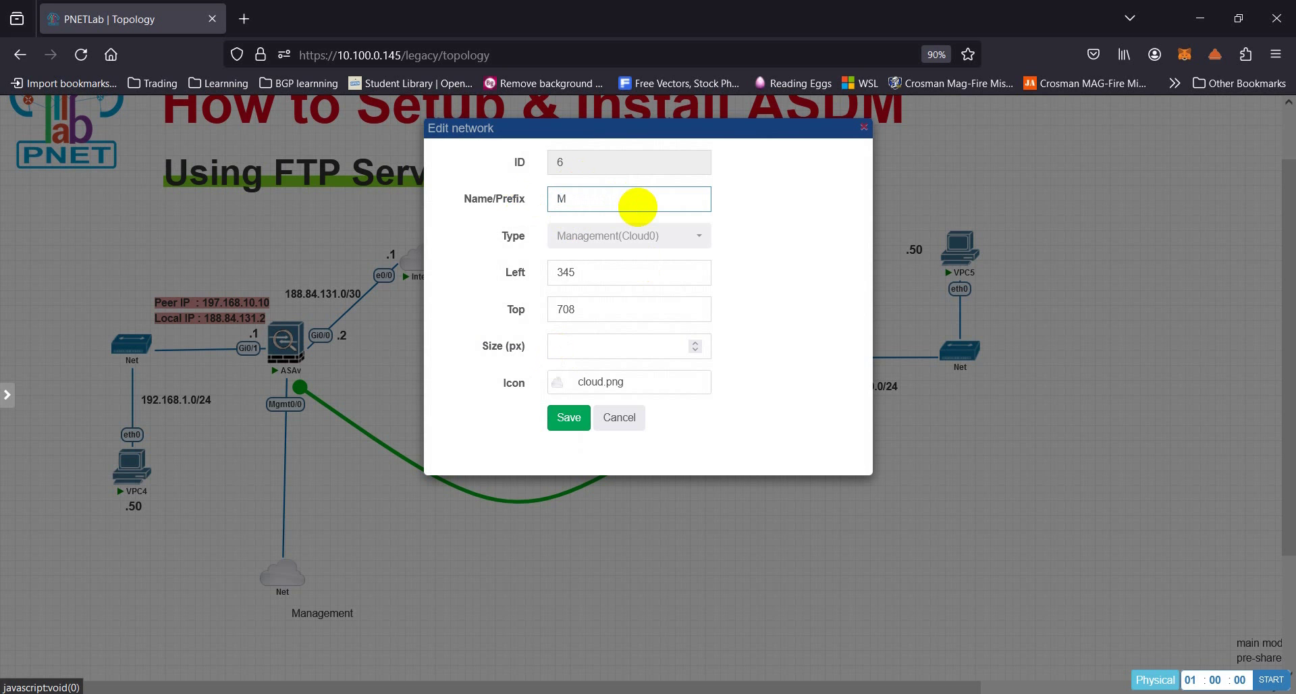
type("Managemet")
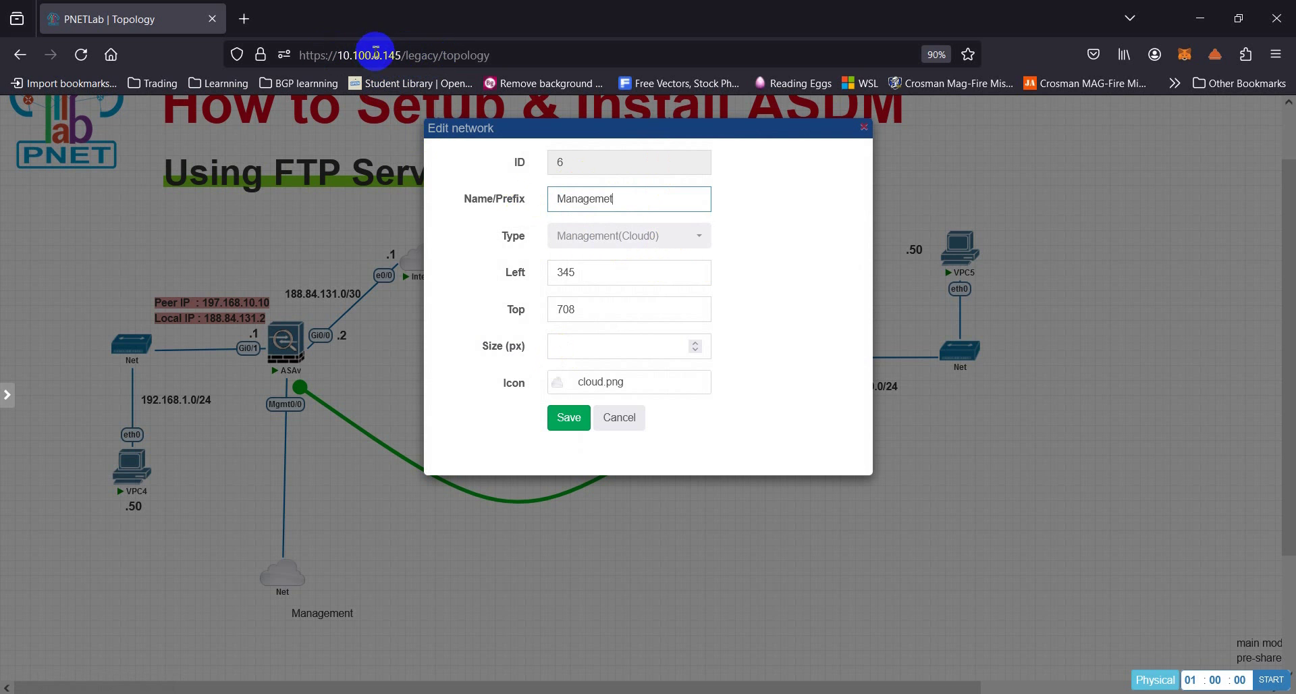
left_click(573, 420)
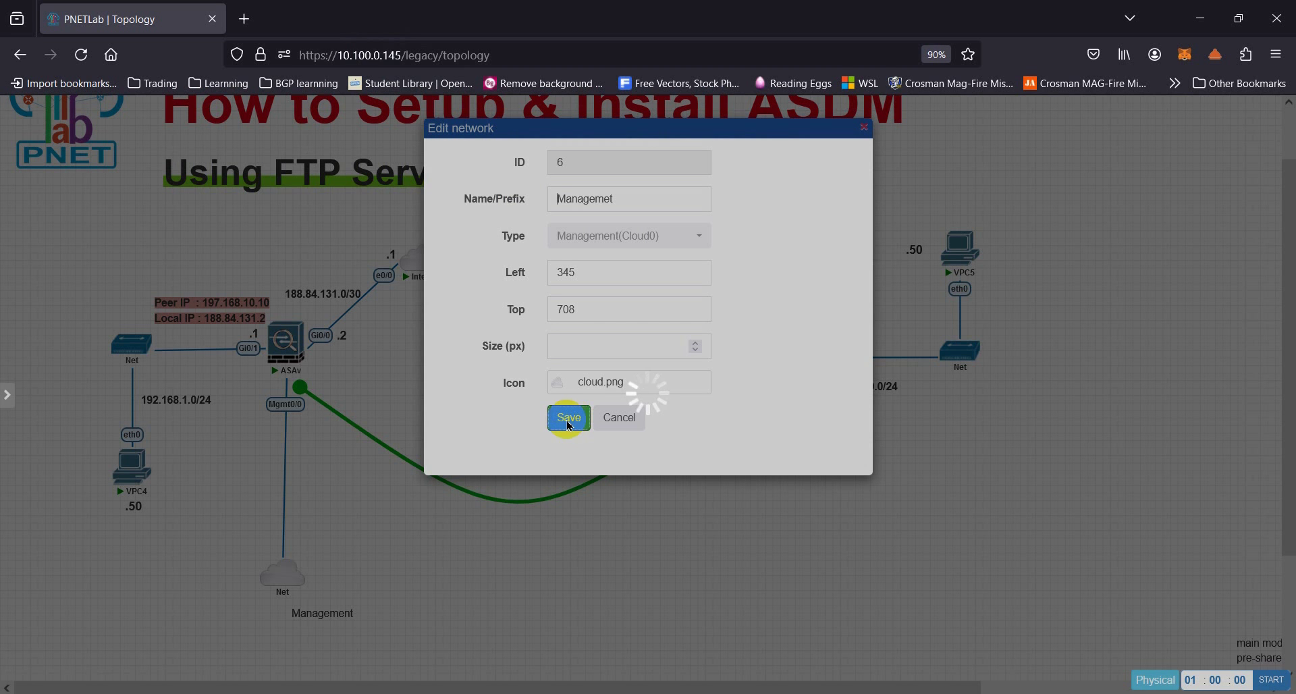
Step: Move the Managemet cloud directly beneath the ASAv so that its Mgmt0/0 link runs vertically
right_click(292, 592)
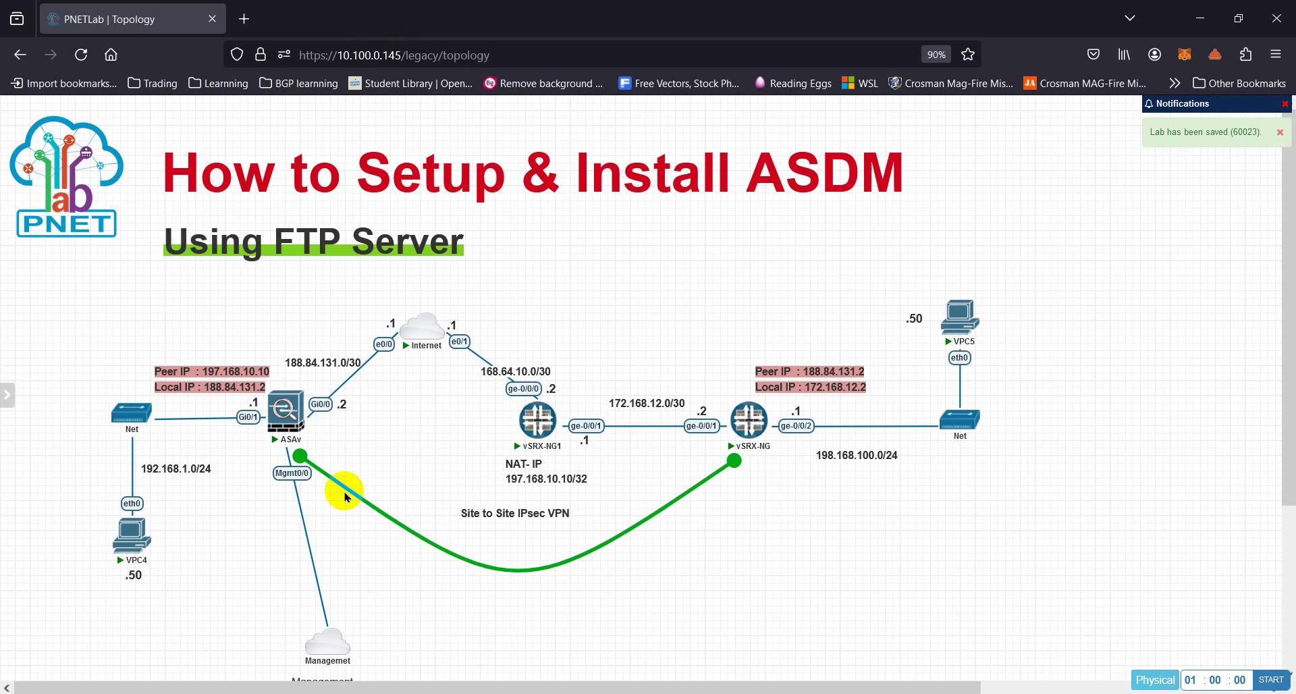
left_click_drag(332, 649, 274, 649)
right_click(290, 655)
left_click_drag(290, 656, 291, 640)
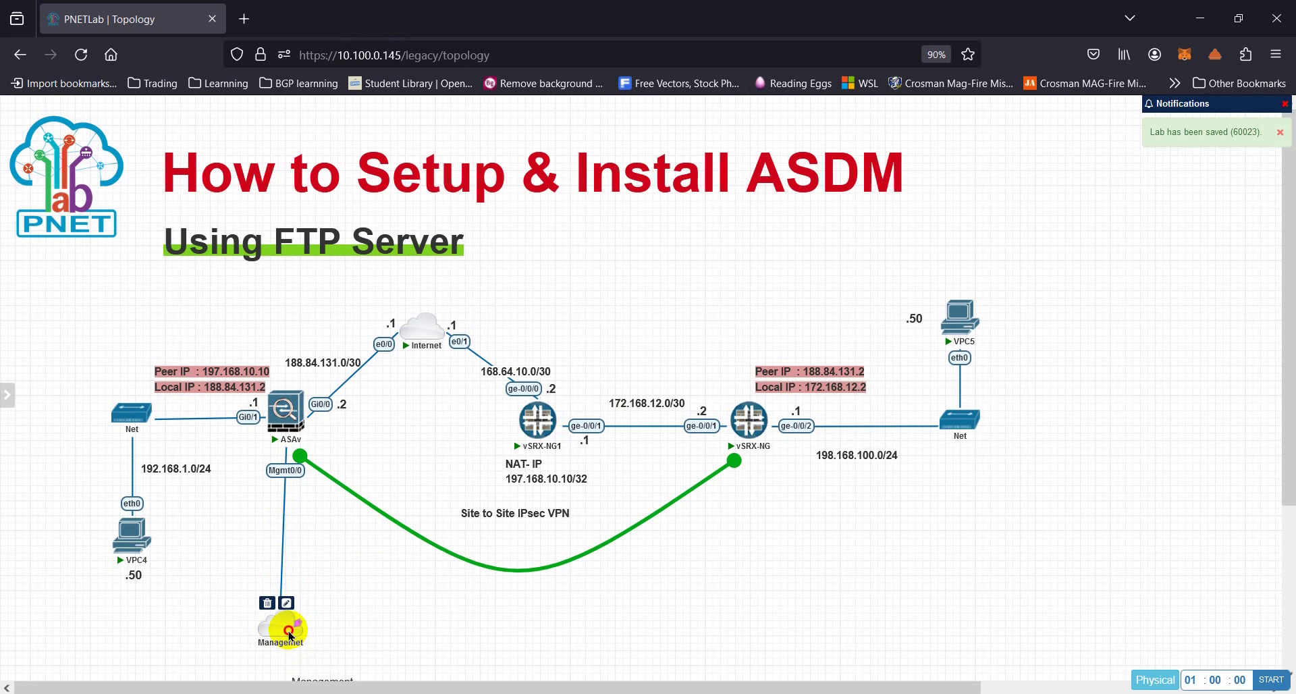
scroll(358, 546, "down", 2)
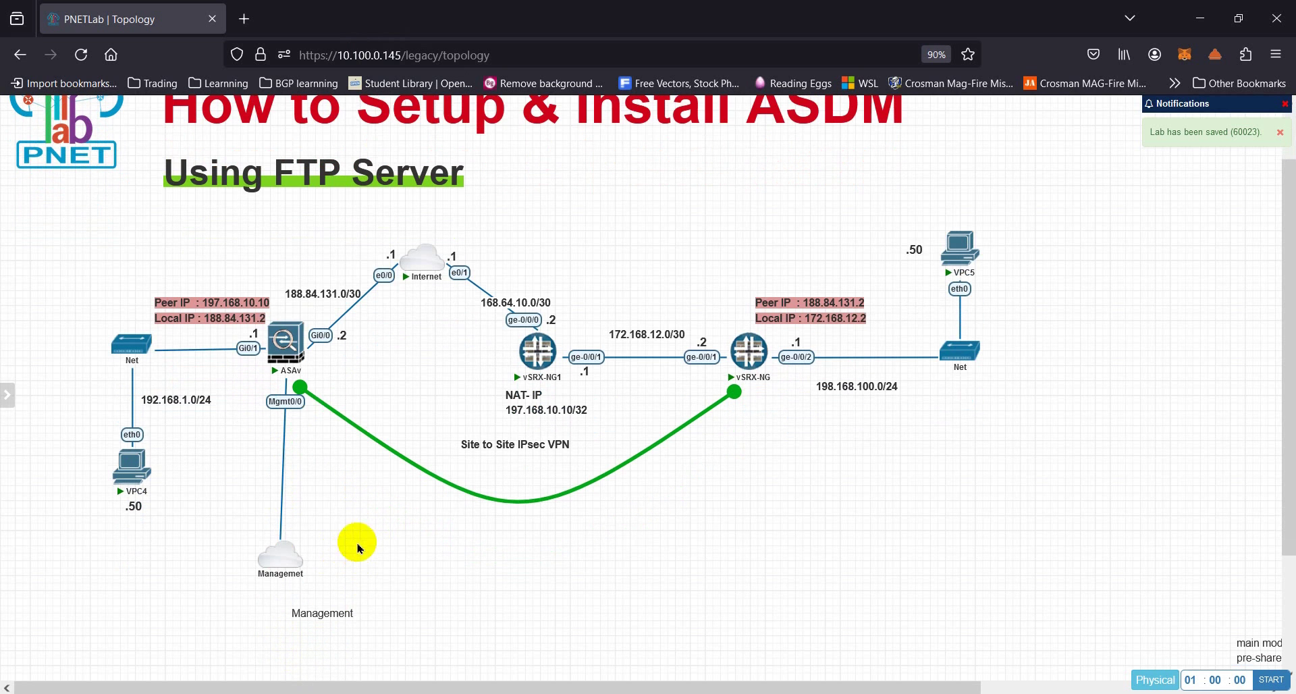
left_click(348, 42)
left_click_drag(352, 47, 405, 62)
left_click(415, 549)
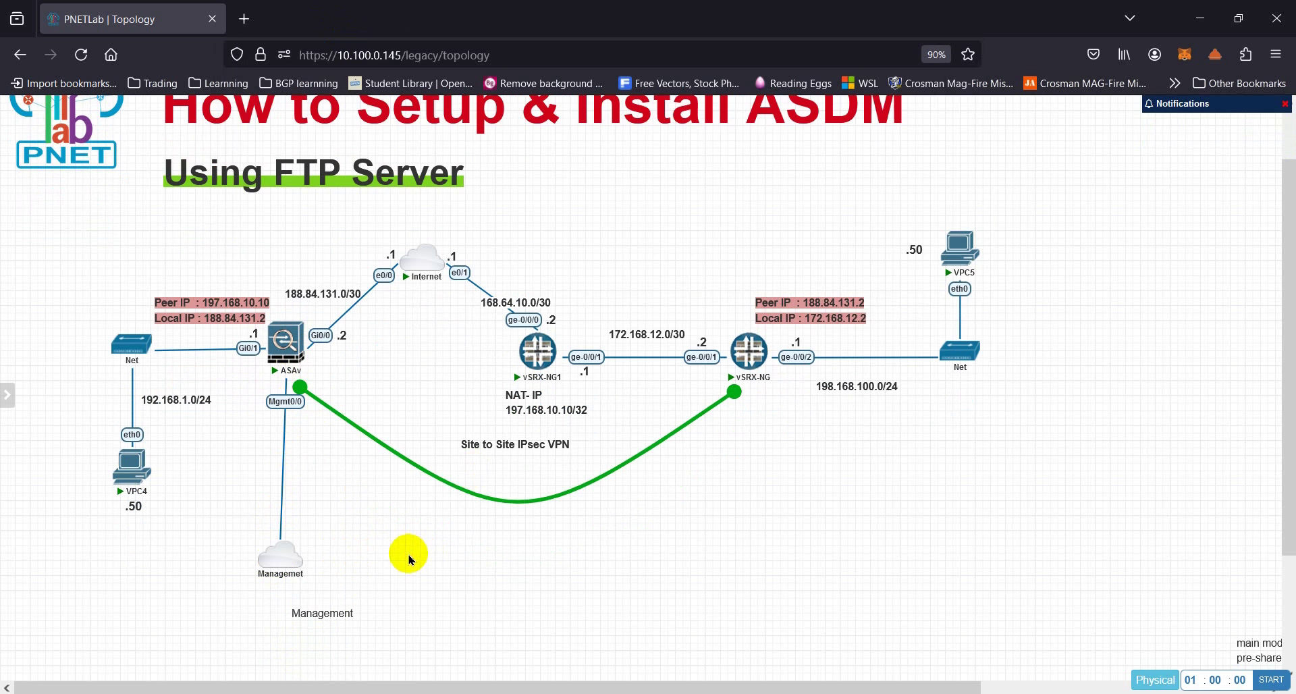
mouse_move(286, 566)
left_click_drag(288, 565, 292, 565)
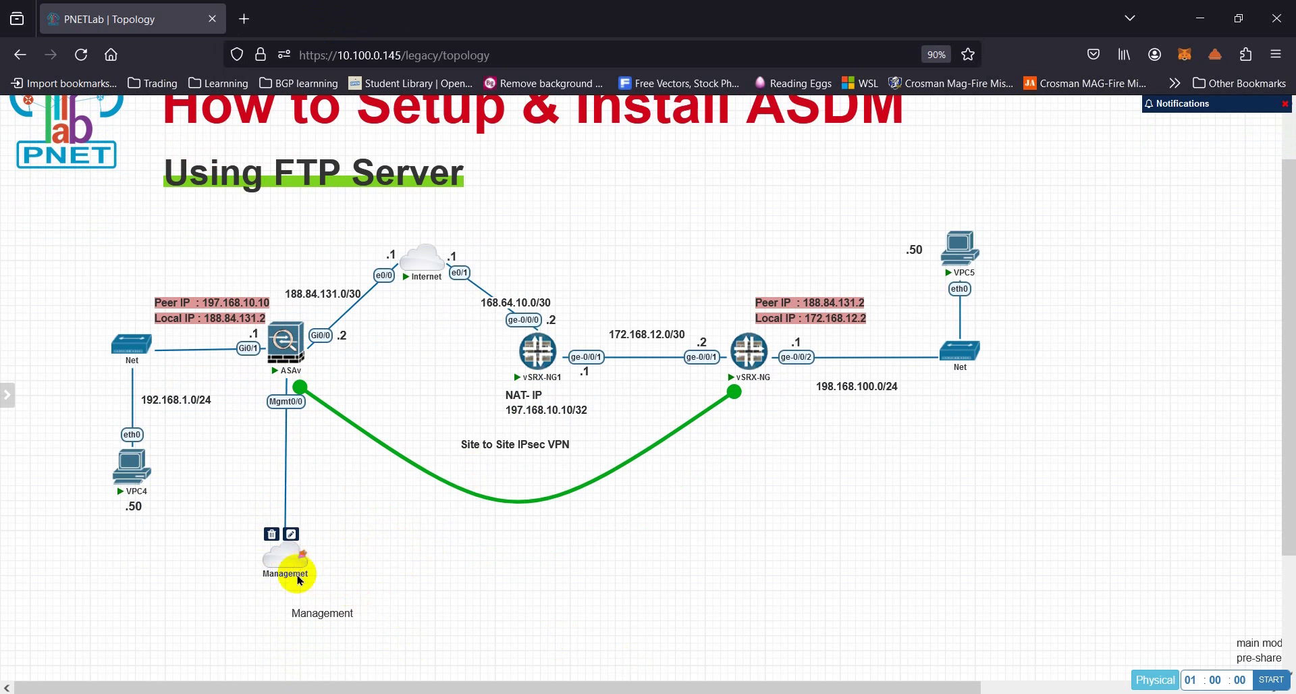
Step: Switch to MobaXterm, open the saved ASA session and run "show run interface management 0/0"
key("alt+Tab")
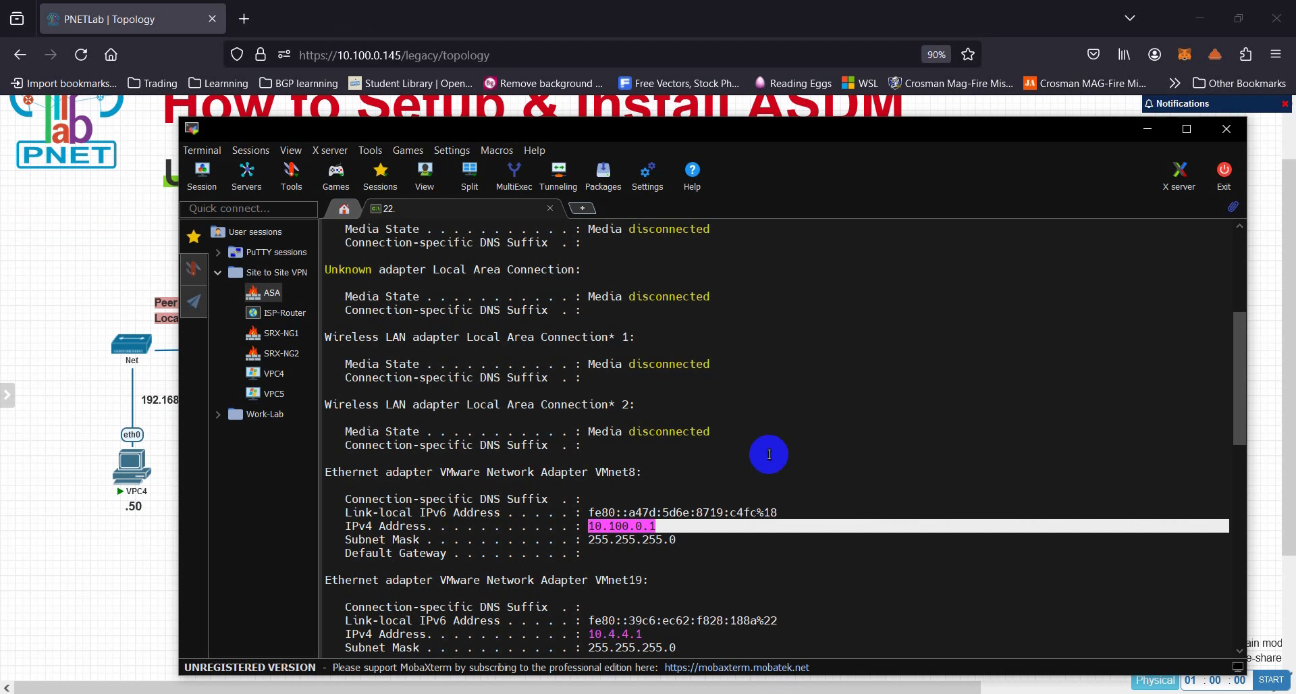
double_click(270, 292)
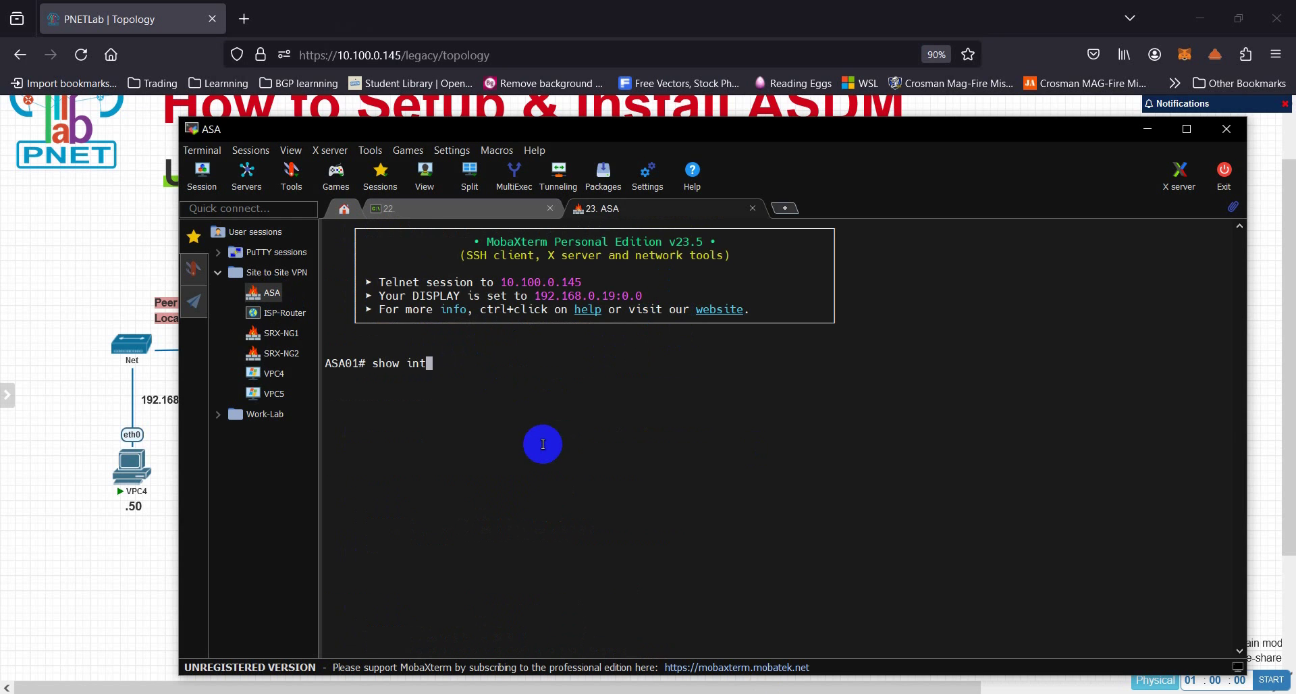
key("BackSpace")
key("BackSpace")
key("BackSpace")
type("run inte")
key("Tab")
type("man")
key("Tab")
key("Return")
key("Up")
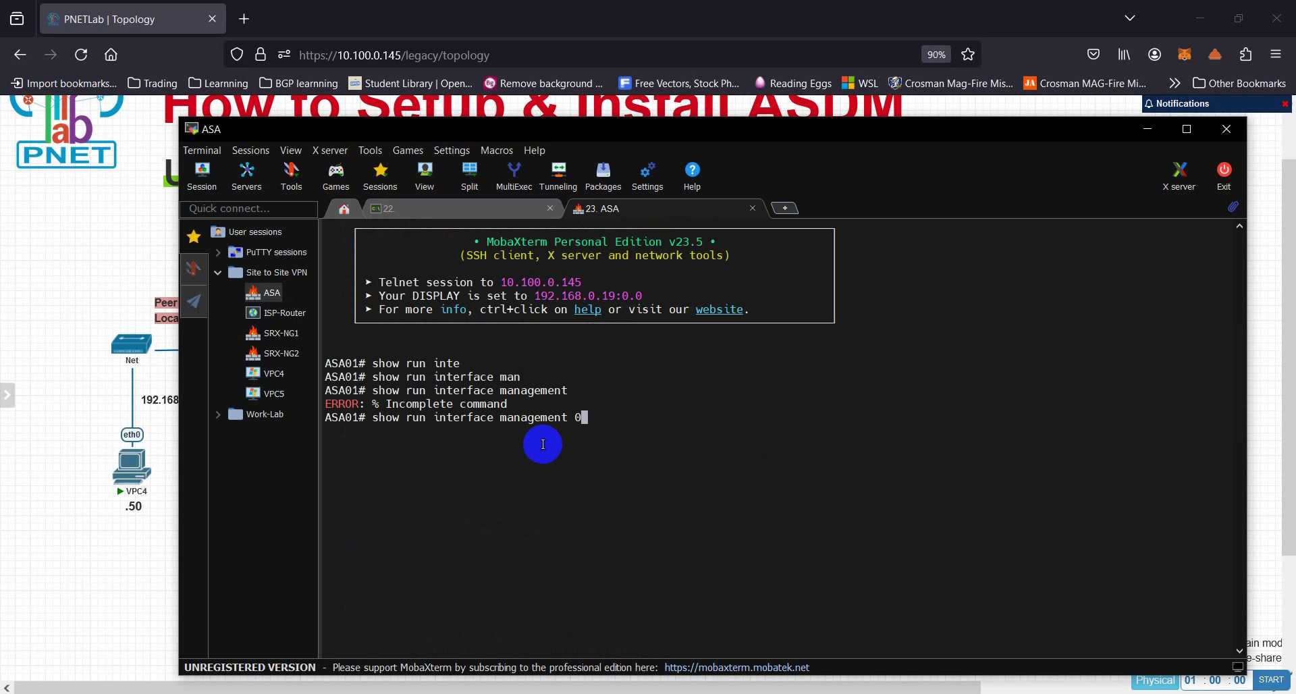
key("Return")
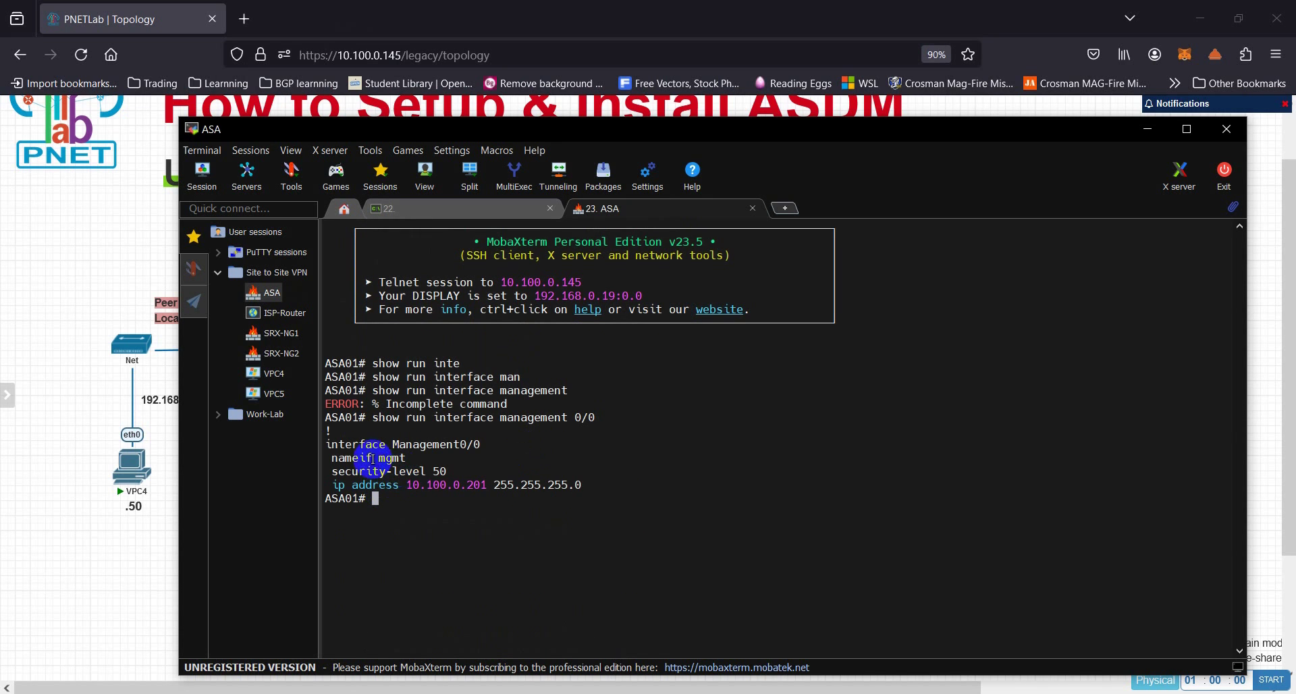
Step: Highlight the Management0/0 interface's name, security level and IP address in the command output
left_click_drag(327, 442, 482, 451)
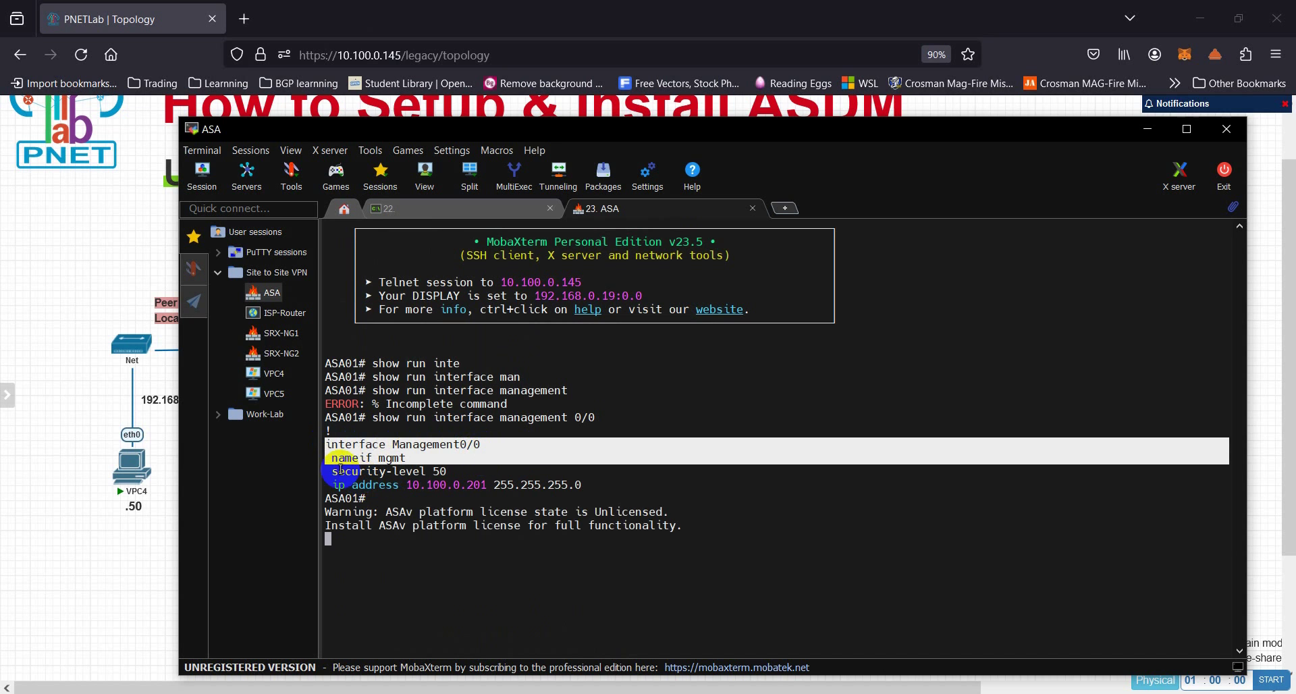
left_click(365, 478)
left_click_drag(330, 460, 438, 475)
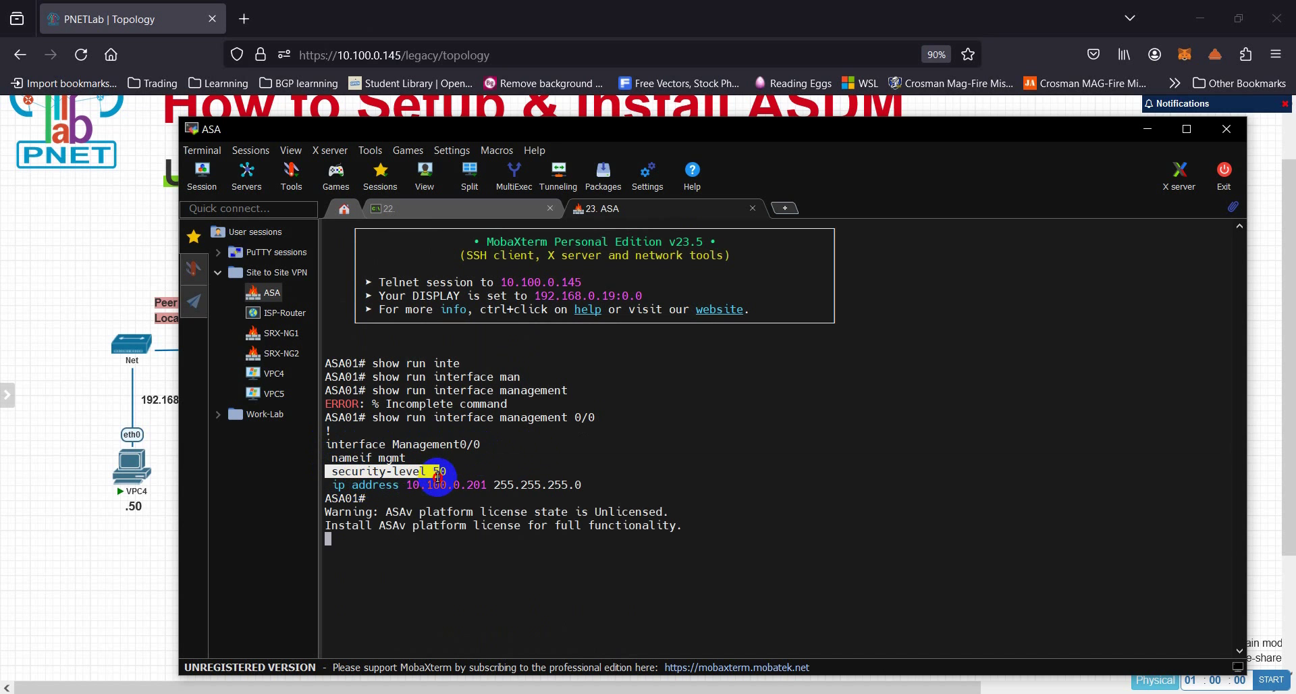
left_click_drag(332, 485, 407, 482)
left_click(487, 485)
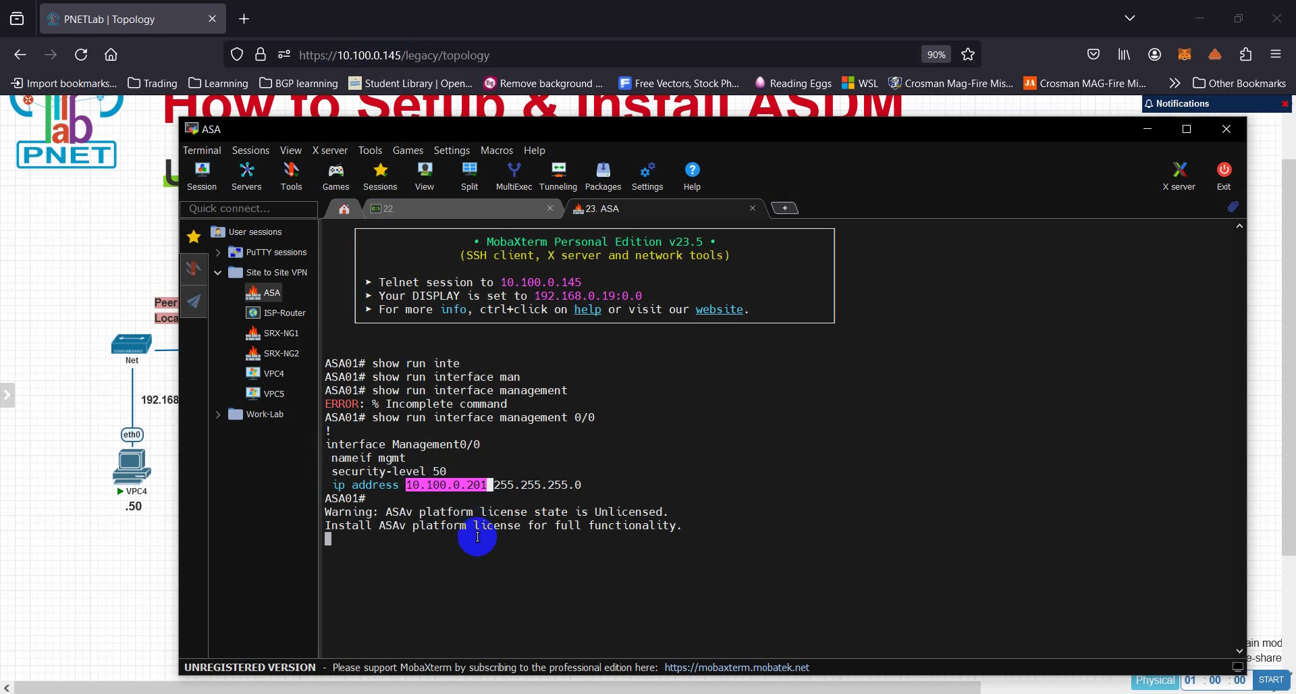
left_click(514, 551)
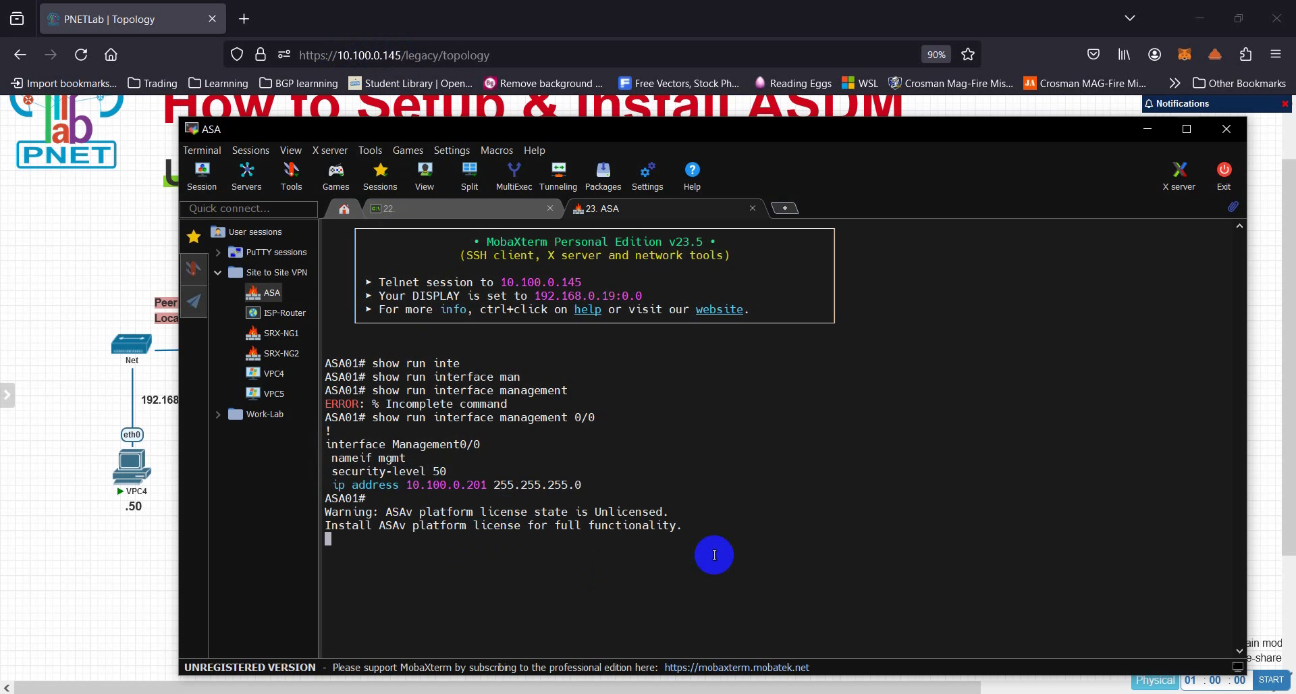
Step: Ping 10.100.0.1 from the ASA and highlight the matching VMnet8 IPv4 address in the ipconfig output
key("Return")
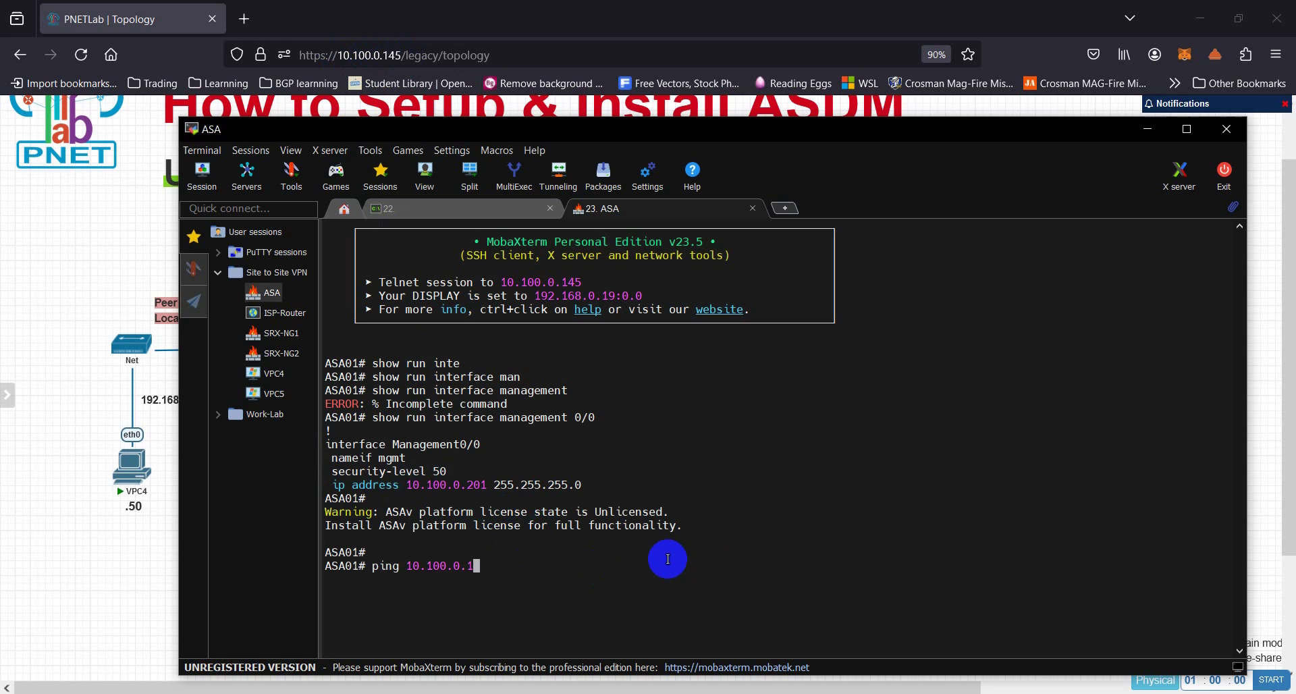
key("Return")
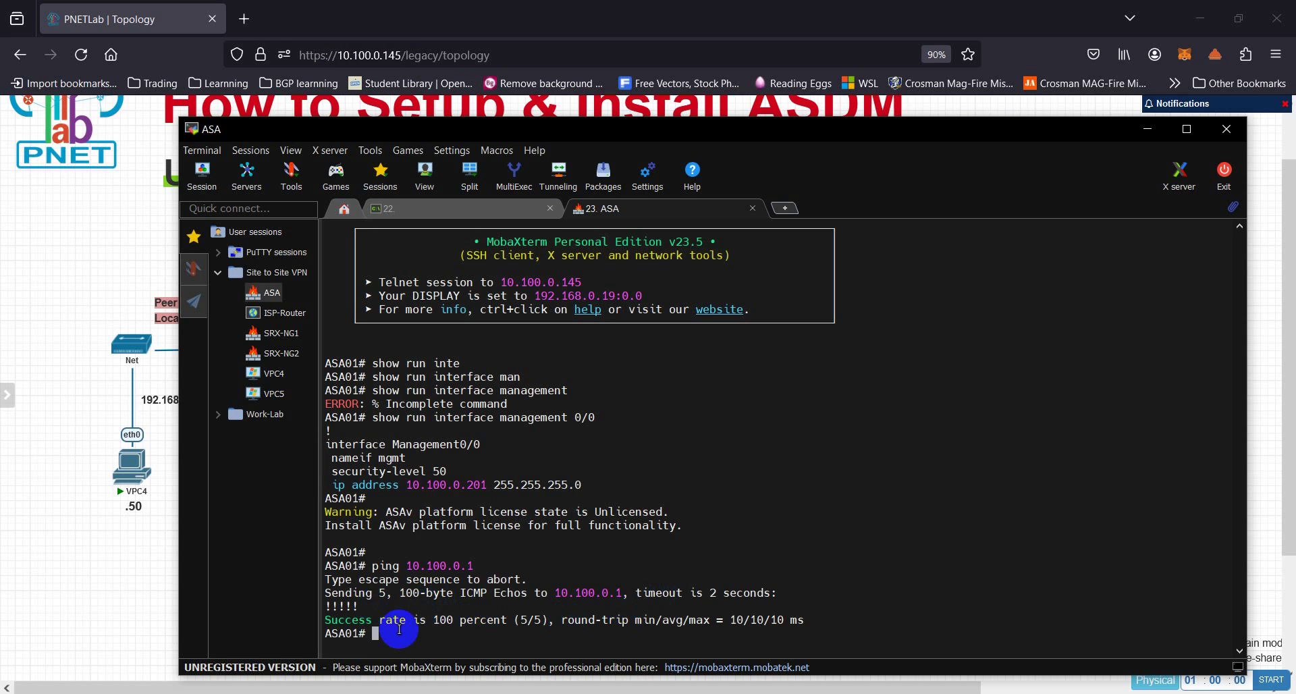
left_click(477, 205)
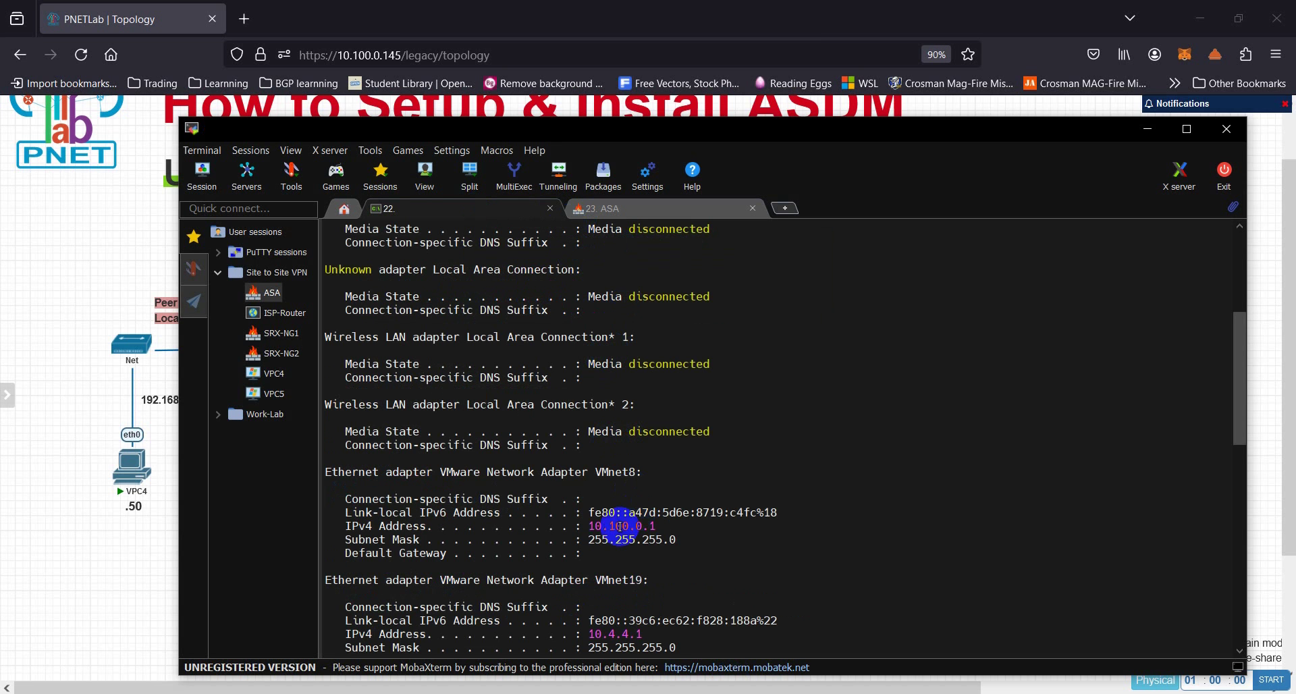
left_click_drag(589, 525, 653, 525)
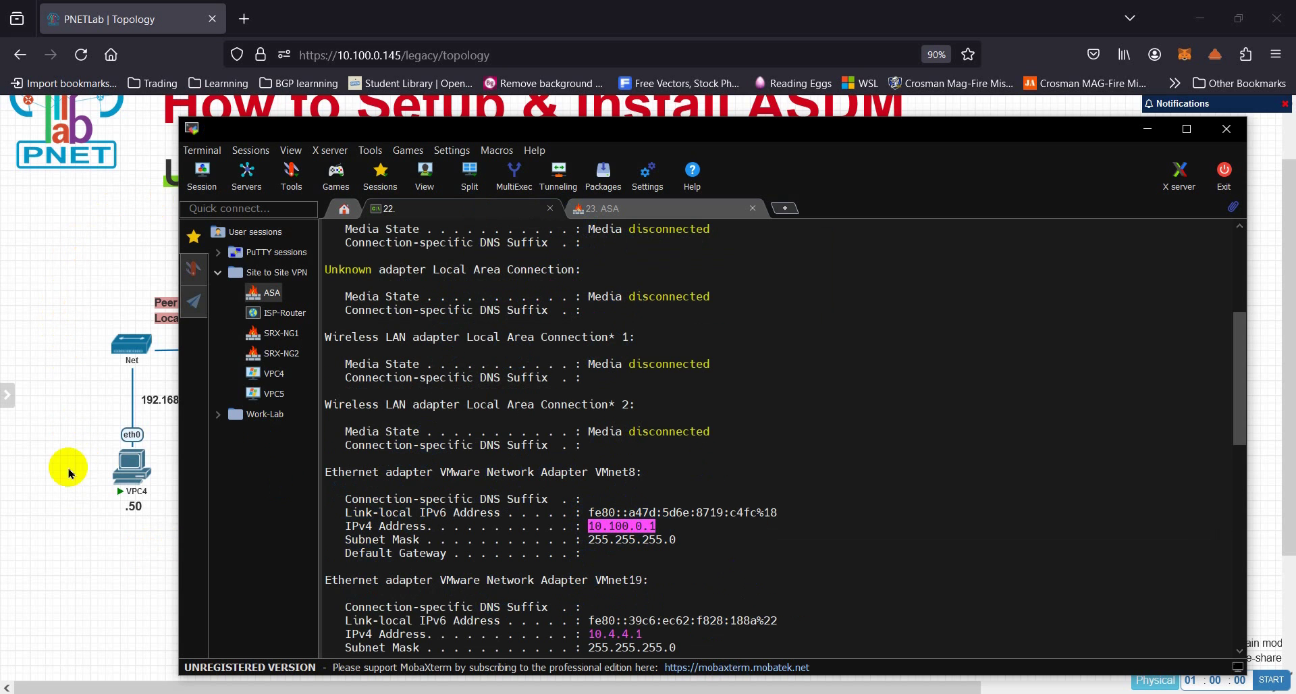
left_click_drag(589, 525, 622, 530)
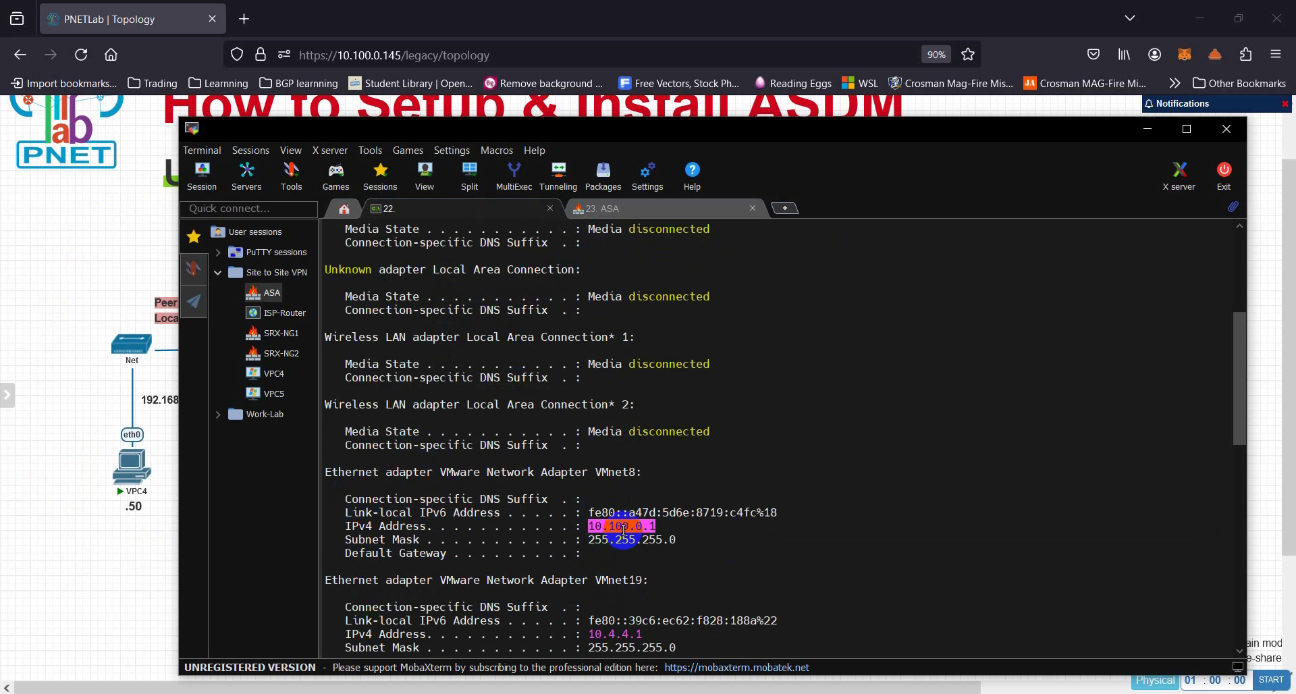
left_click(620, 211)
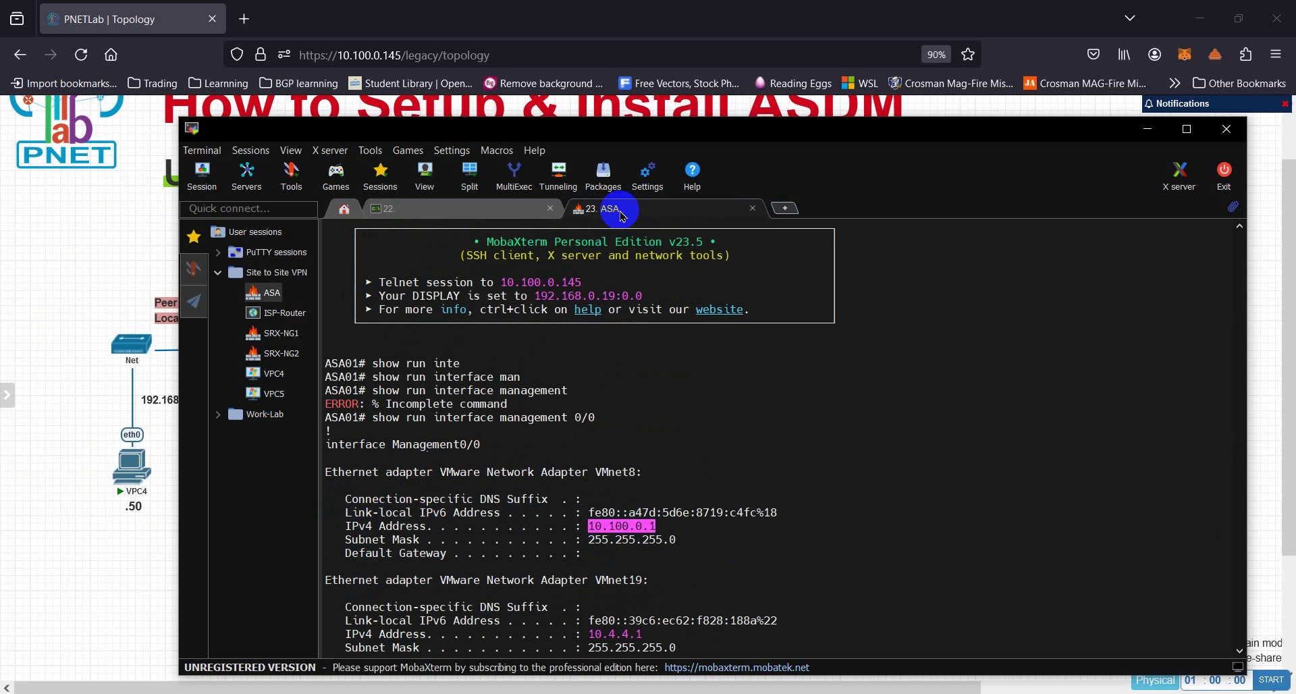
Step: Review the topology and the other VMware adapters in the ipconfig output, and return to the ASA session
left_click(151, 559)
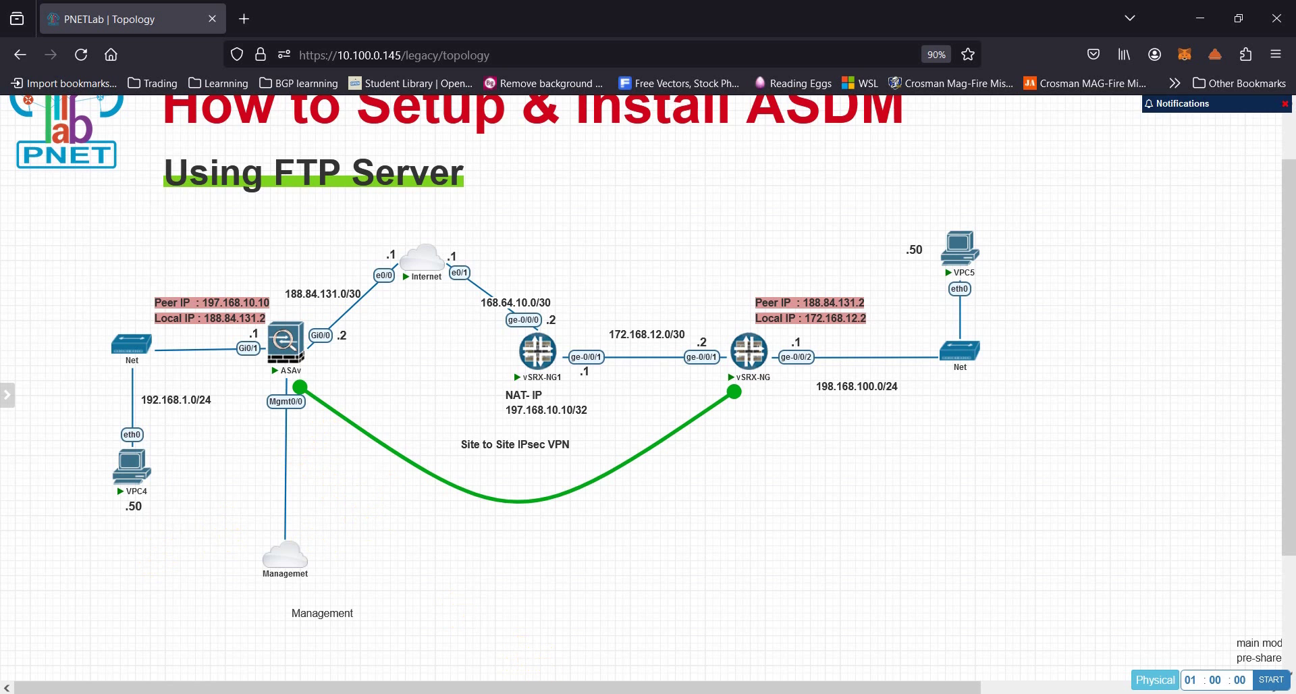
key("alt+Tab")
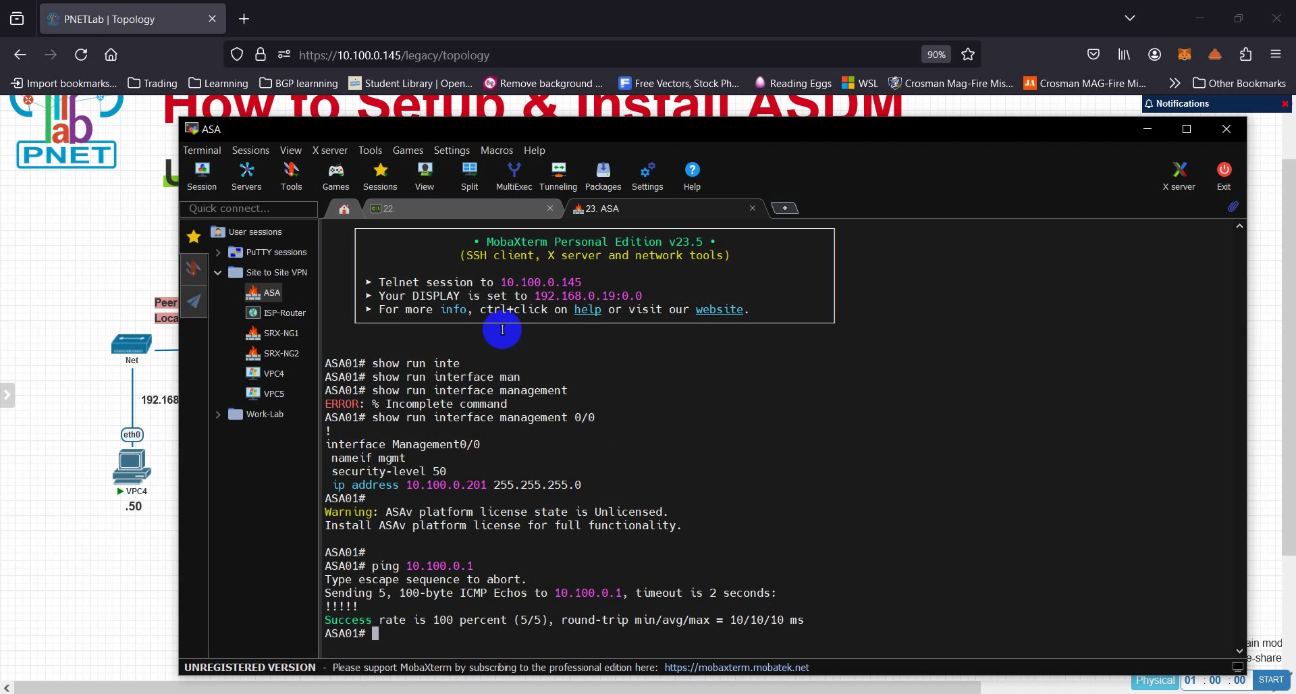
left_click(456, 209)
scroll(698, 554, "down", 15)
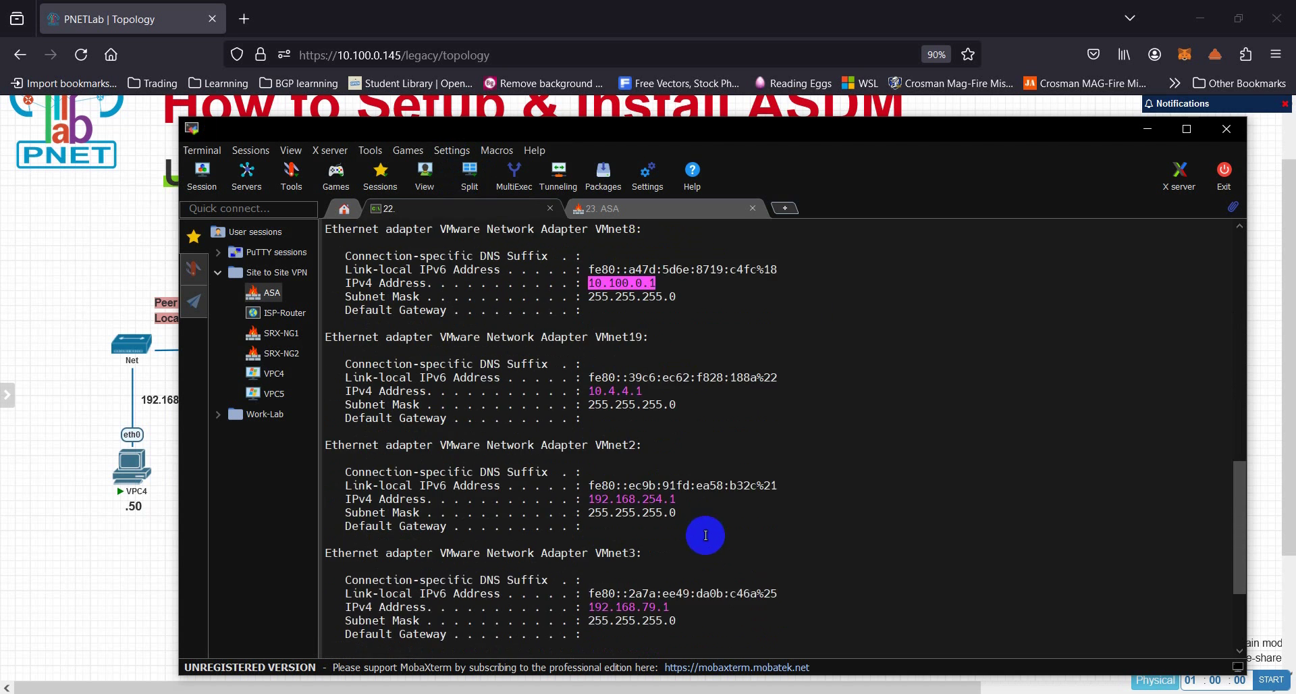
left_click(656, 212)
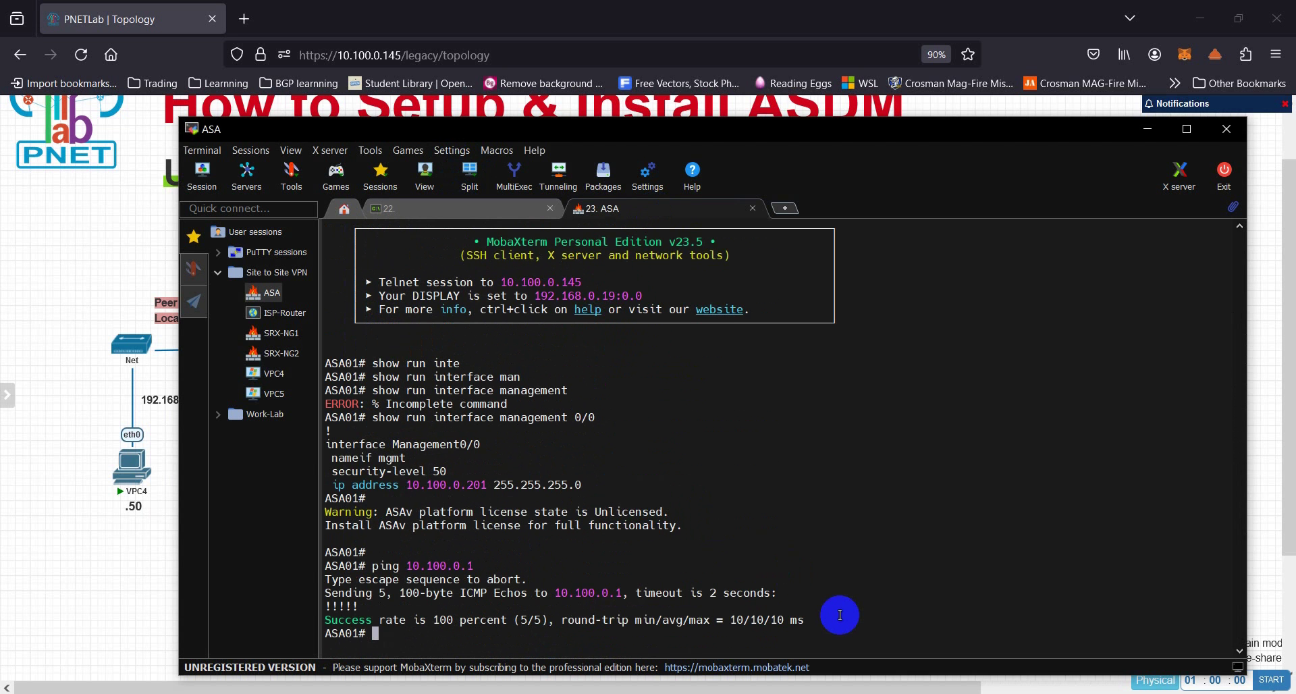
Step: Run "show running-config | in http" on the ASA to list its HTTP configuration
key("Return")
key("Return")
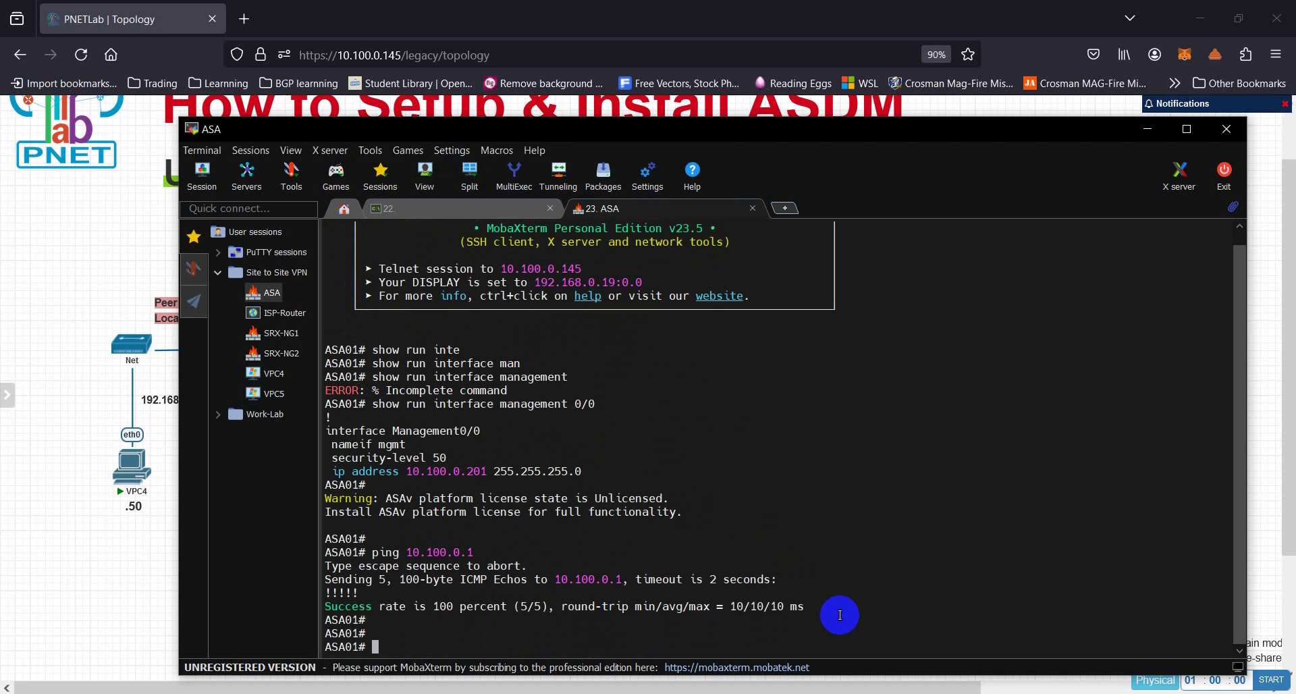
type("show run")
key("Tab")
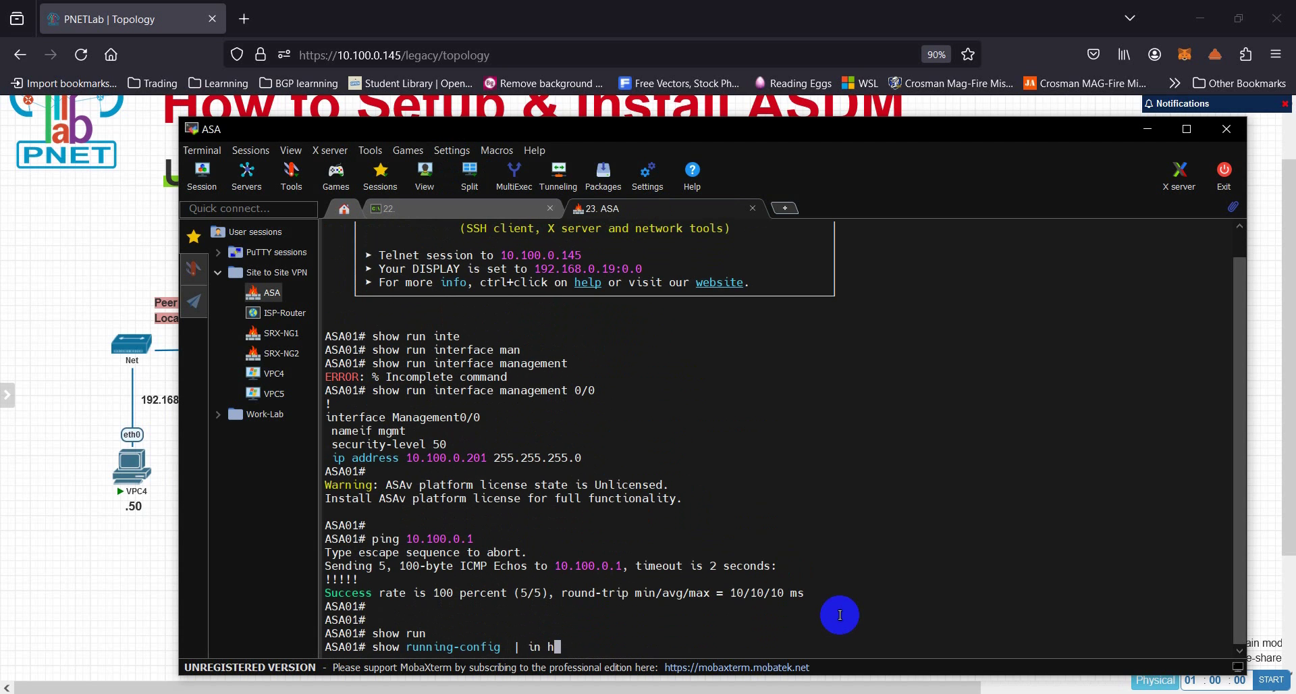
key("Return")
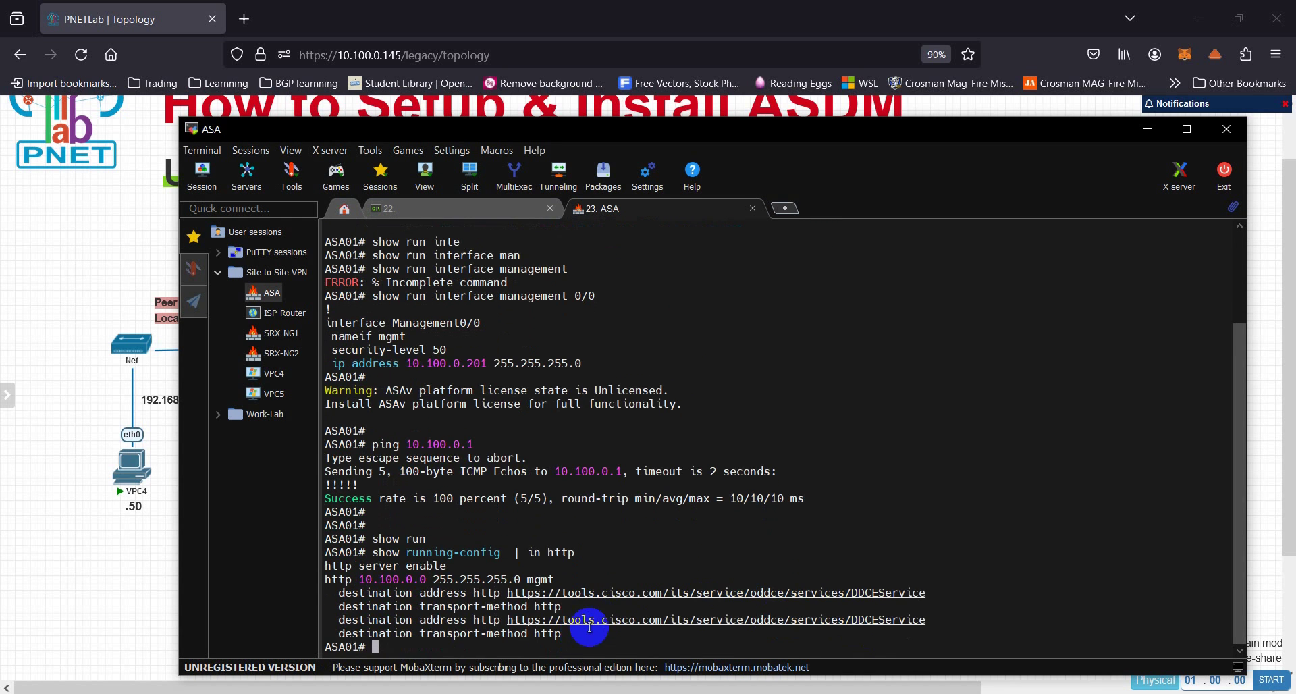
Step: Highlight the "http server enable" line and the network, mask and interface of the HTTP access line
left_click_drag(326, 567, 428, 566)
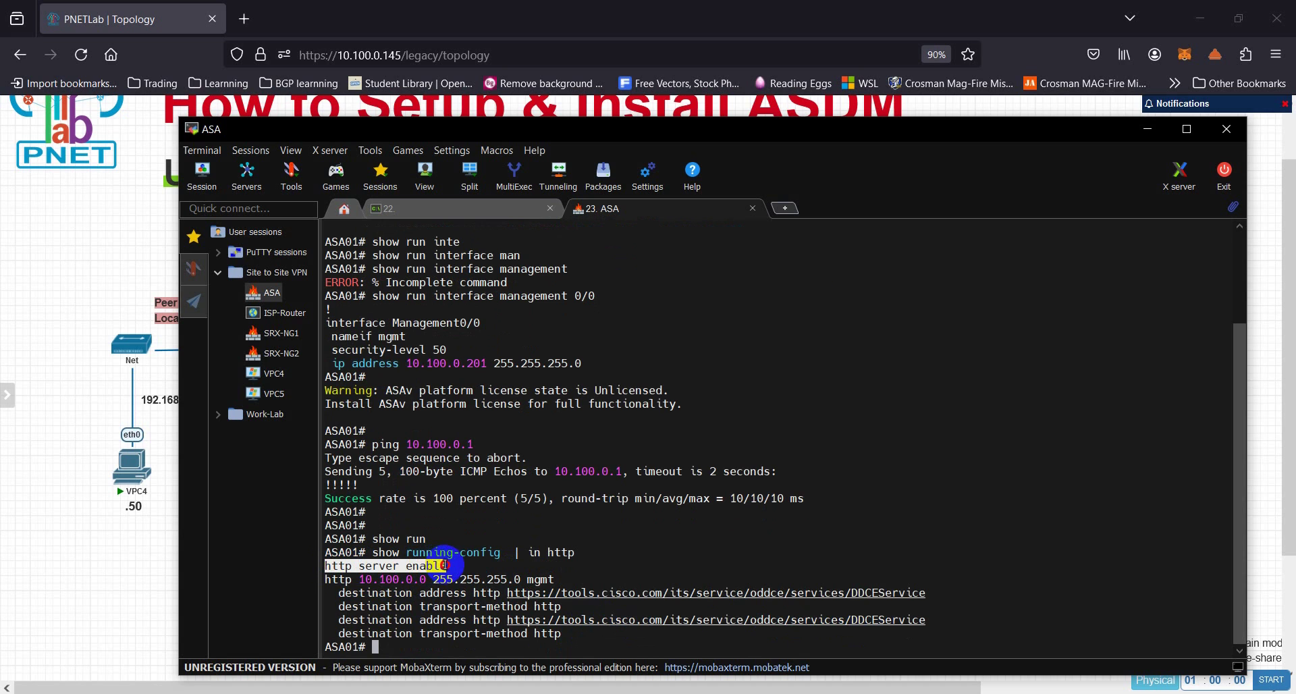
left_click_drag(323, 580, 549, 582)
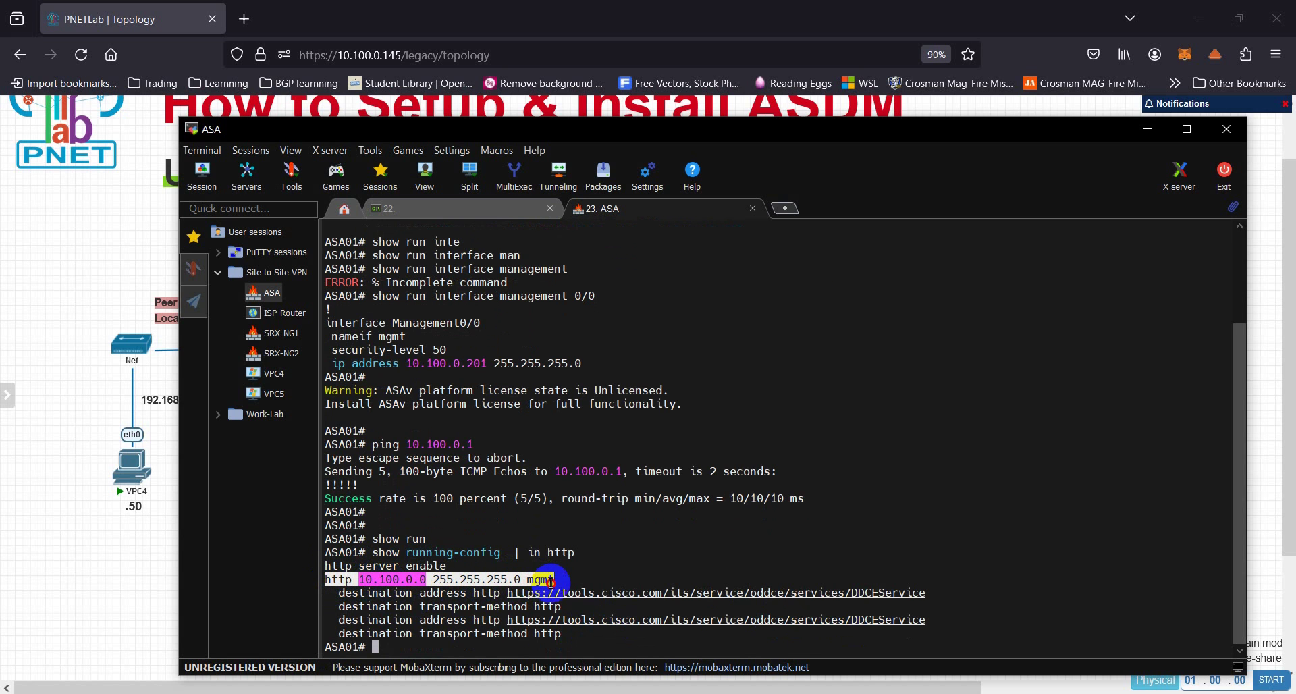
left_click(360, 580)
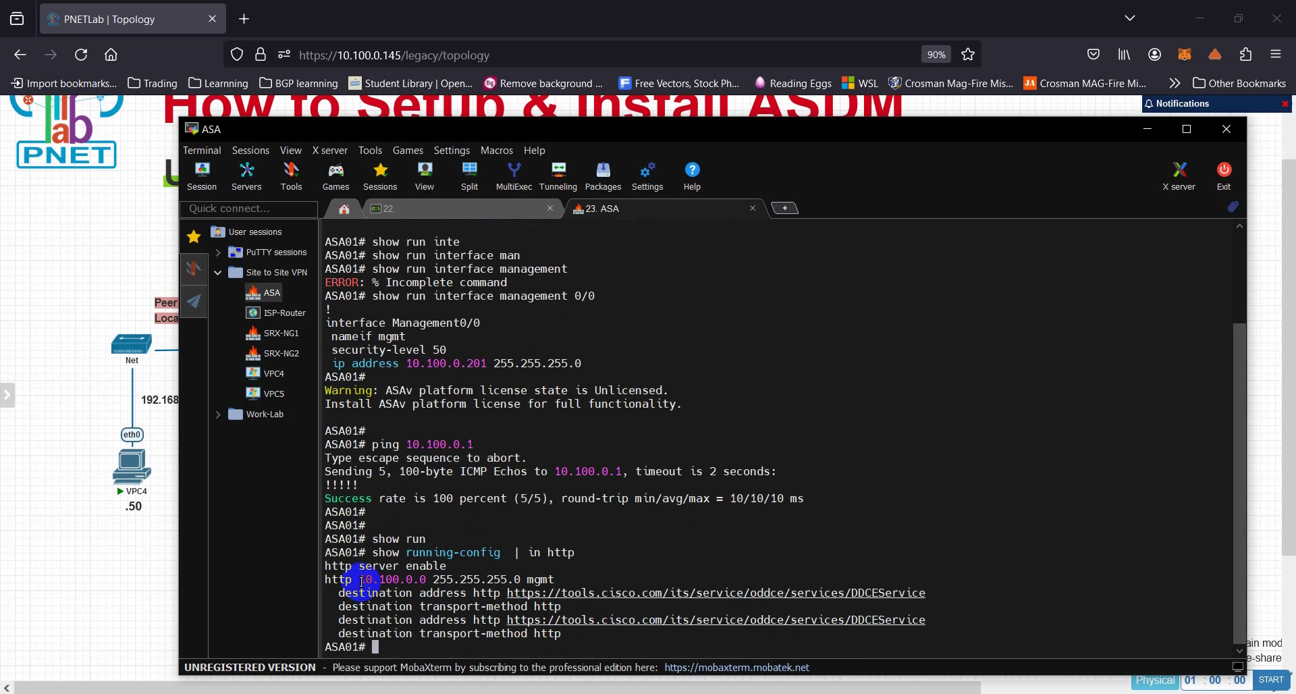
double_click(363, 579)
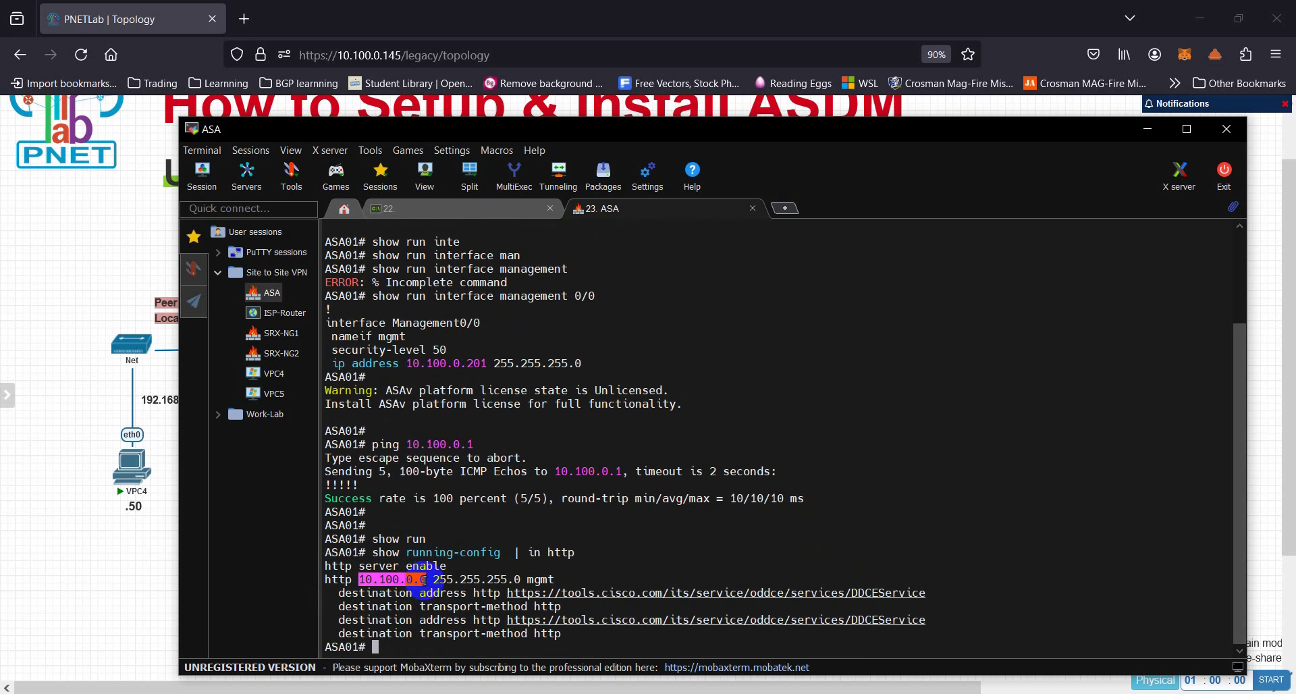
left_click_drag(433, 579, 538, 582)
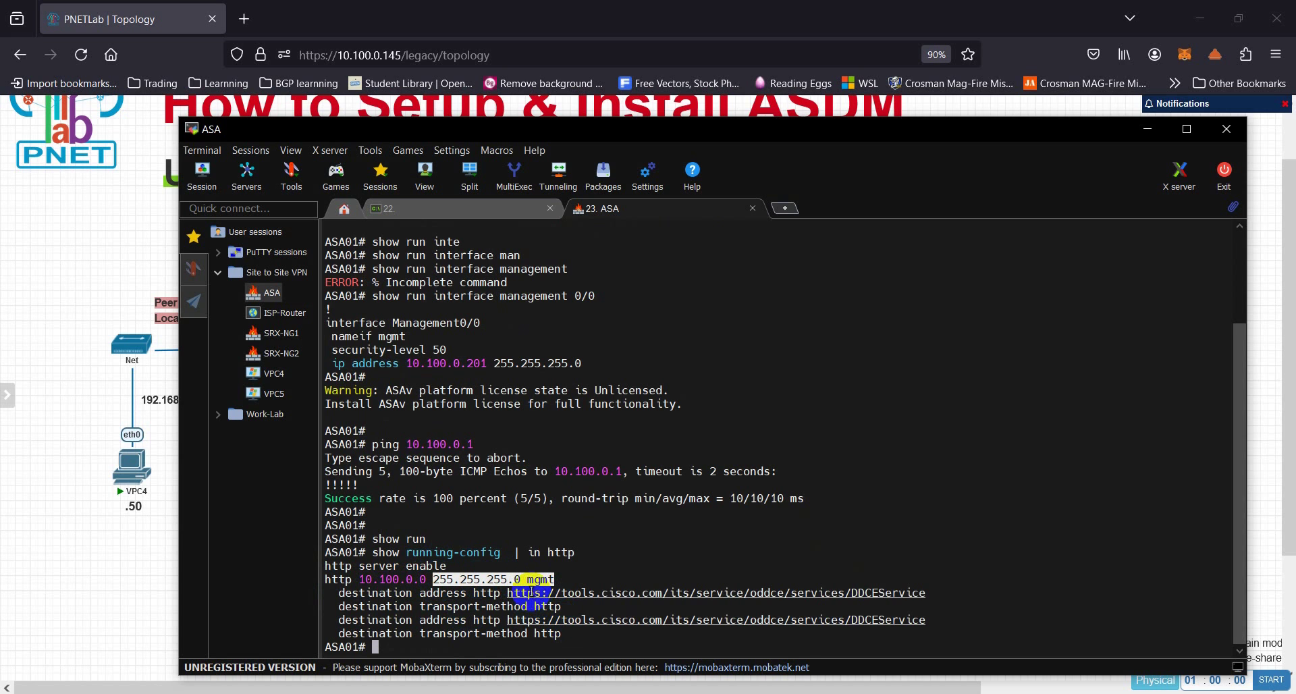
Step: Highlight the mgmt interface name and the full HTTP access line in the ASA output, and clear the selection
left_click(528, 581)
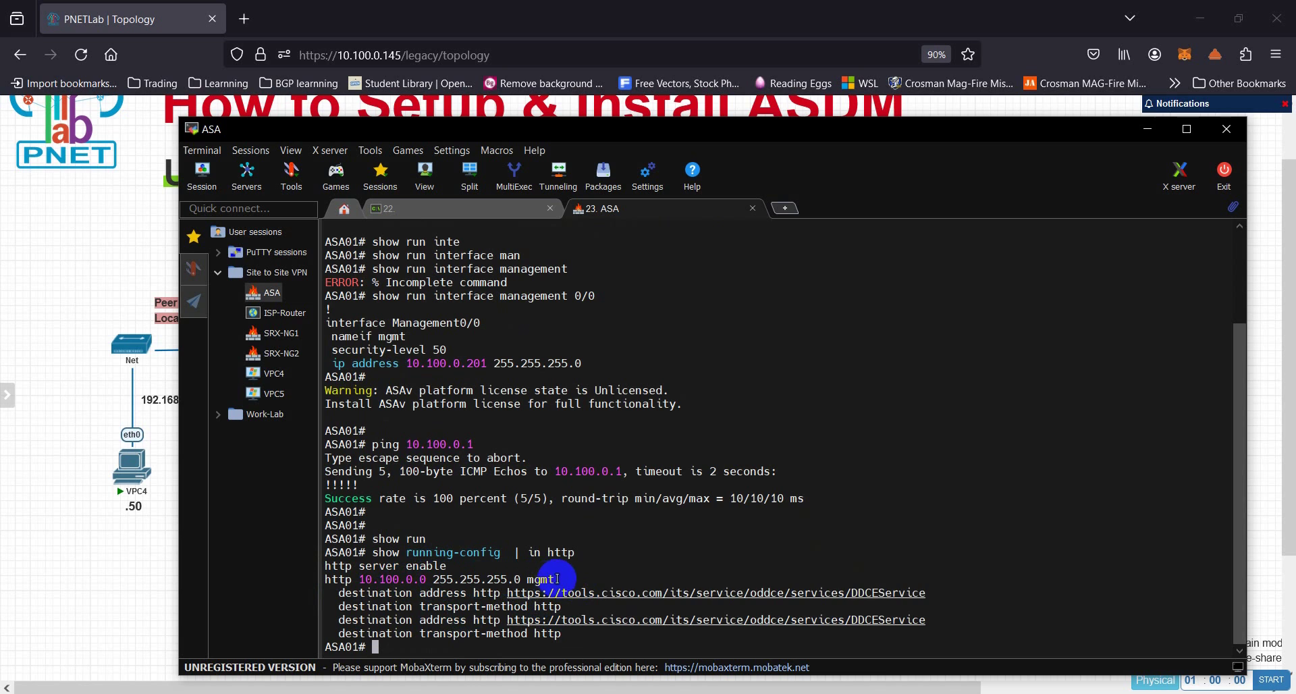
left_click_drag(527, 579, 527, 577)
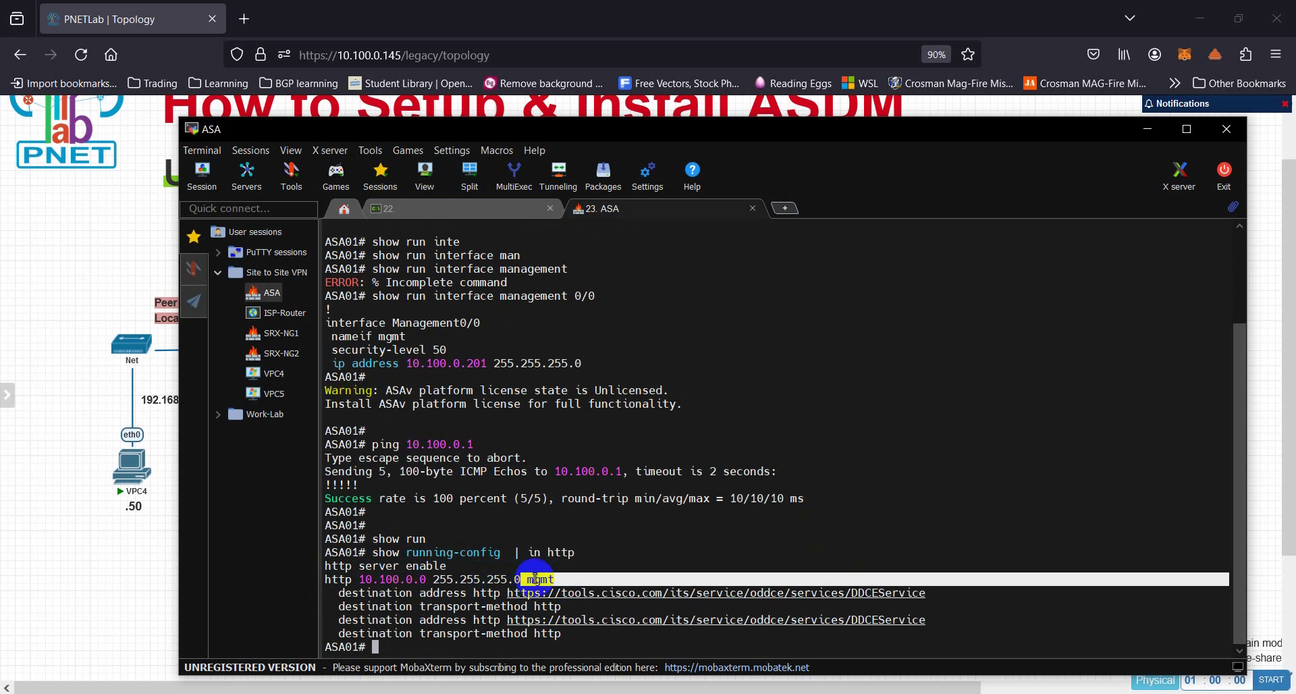
left_click(542, 578)
left_click(542, 579)
left_click(542, 580)
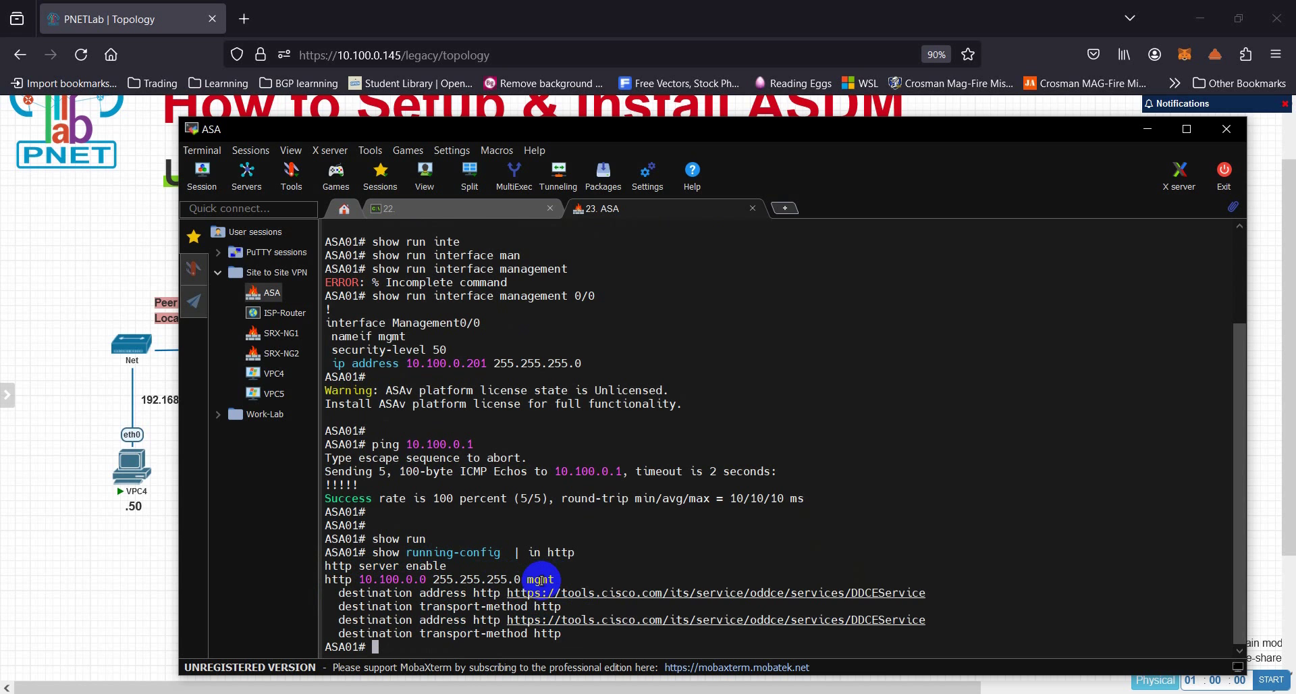
left_click_drag(553, 580, 377, 575)
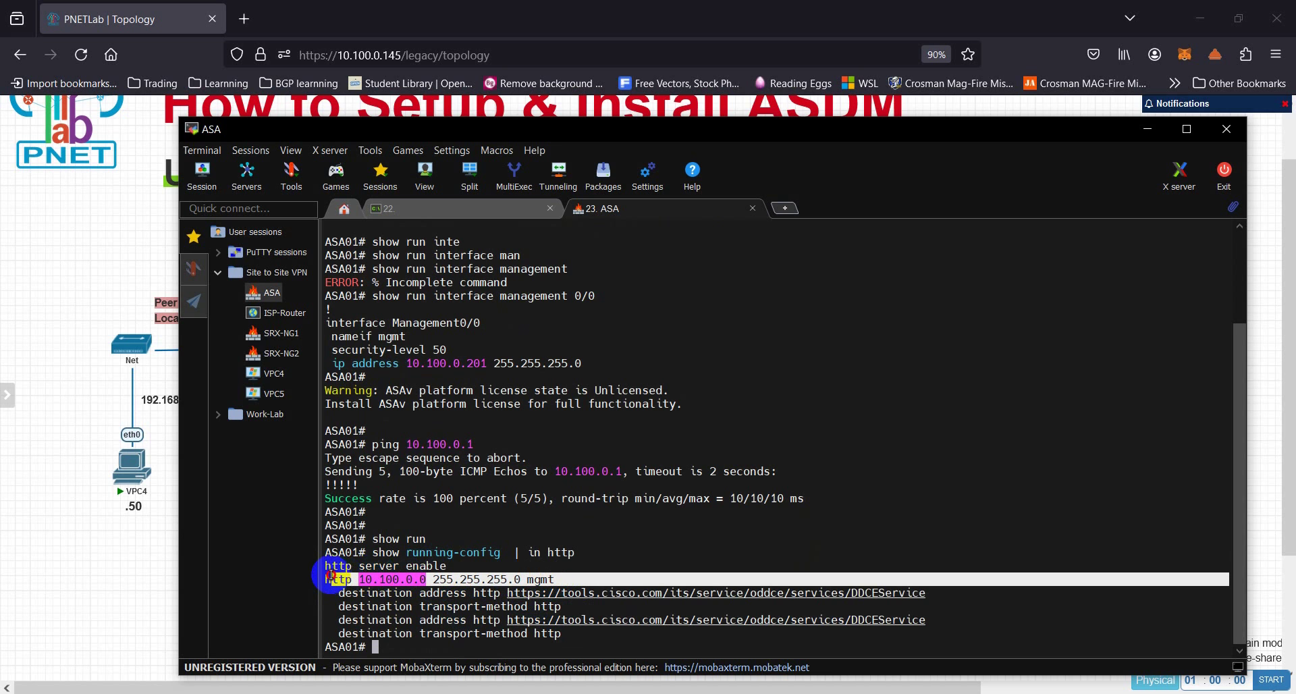
left_click(513, 619)
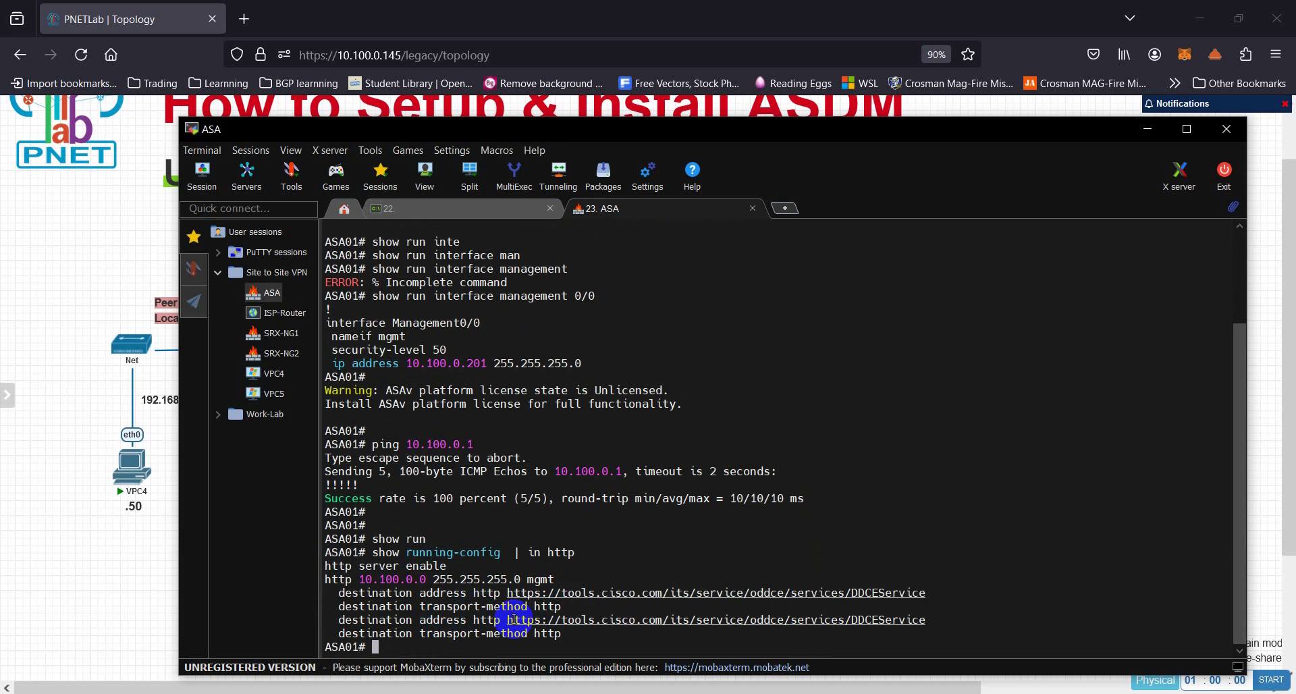
Step: Run "show run | in user" on the ASA to list its user configuration
key("Return")
key("Return")
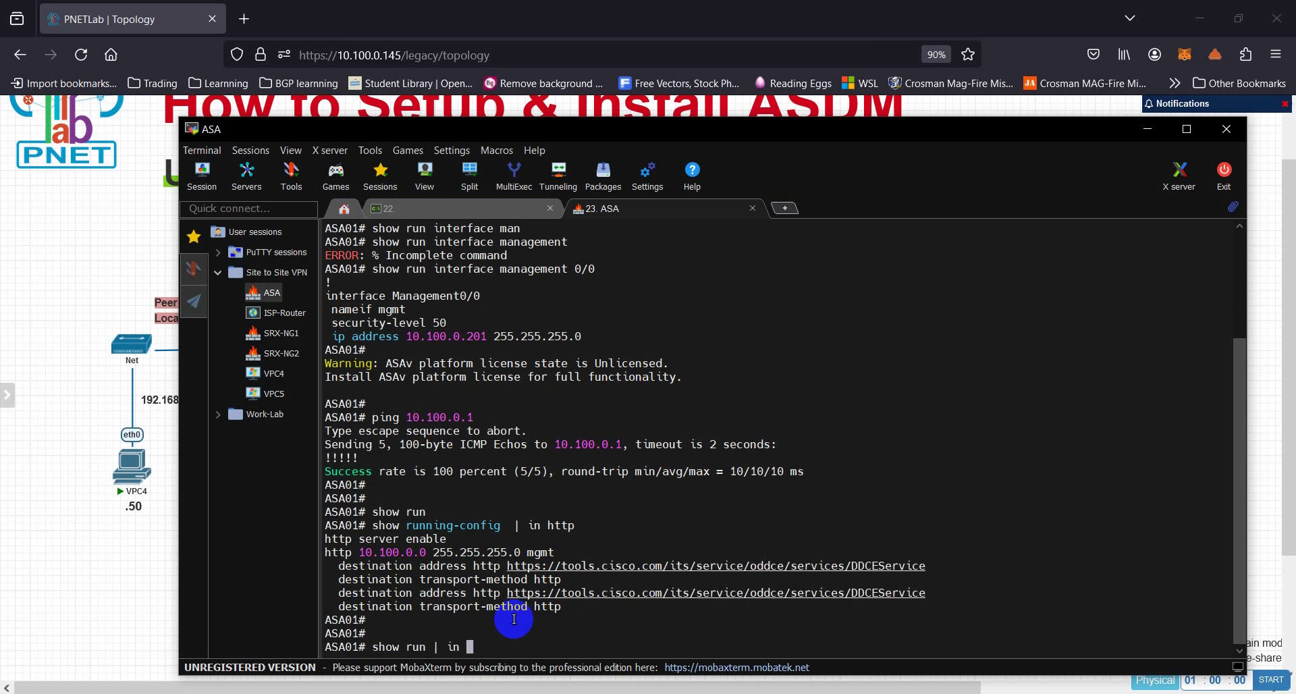
type("e")
key("Return")
key("Up")
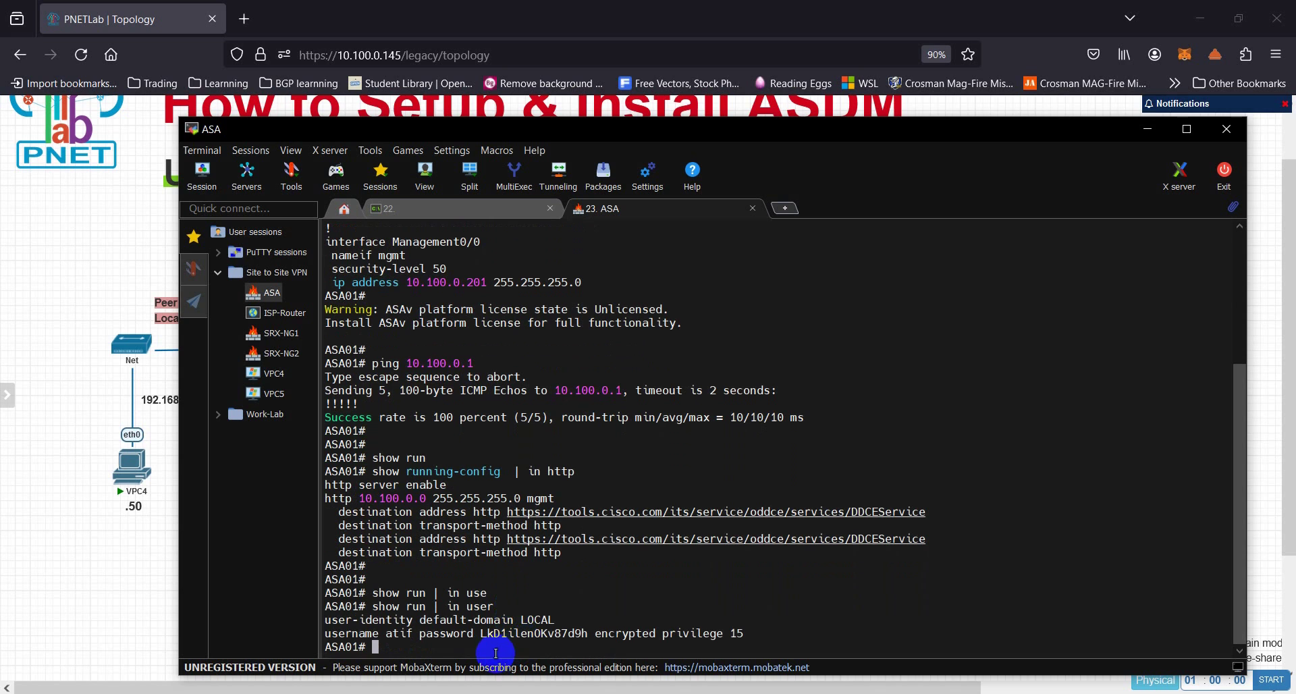
Step: Highlight the user-identity line and the privilege 15 username line in the ASA output
left_click_drag(324, 618, 560, 619)
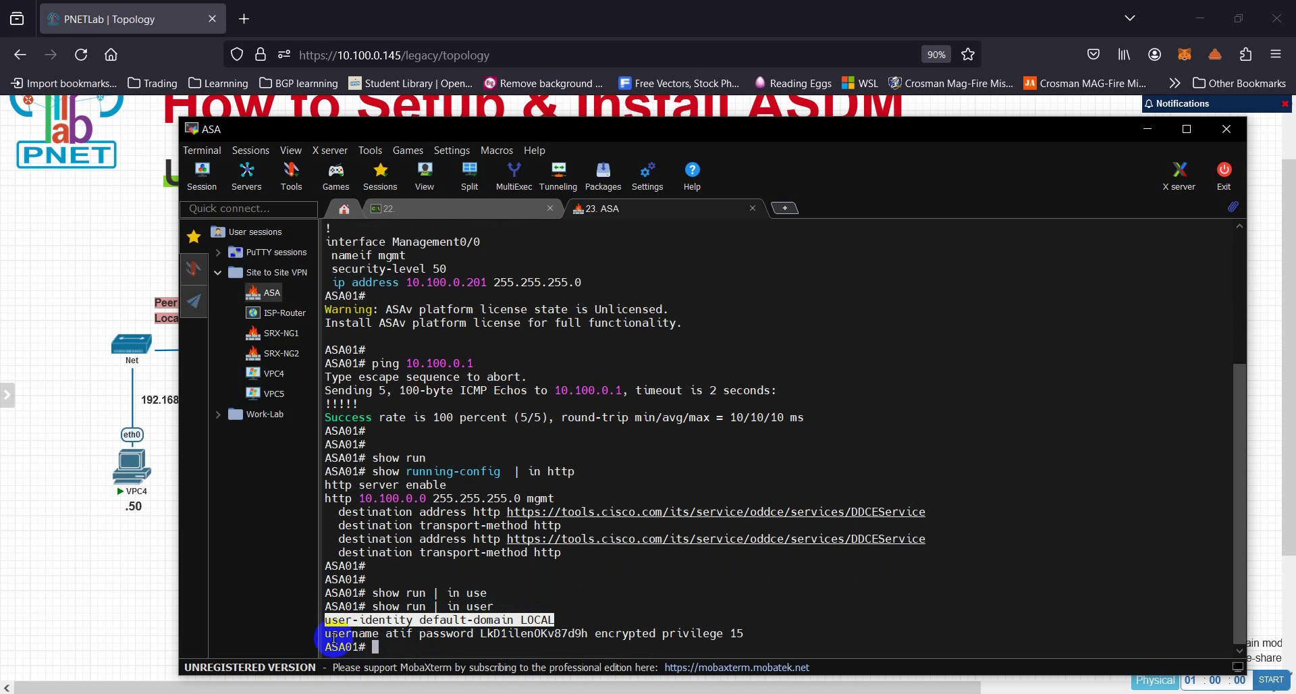
left_click_drag(324, 632, 744, 632)
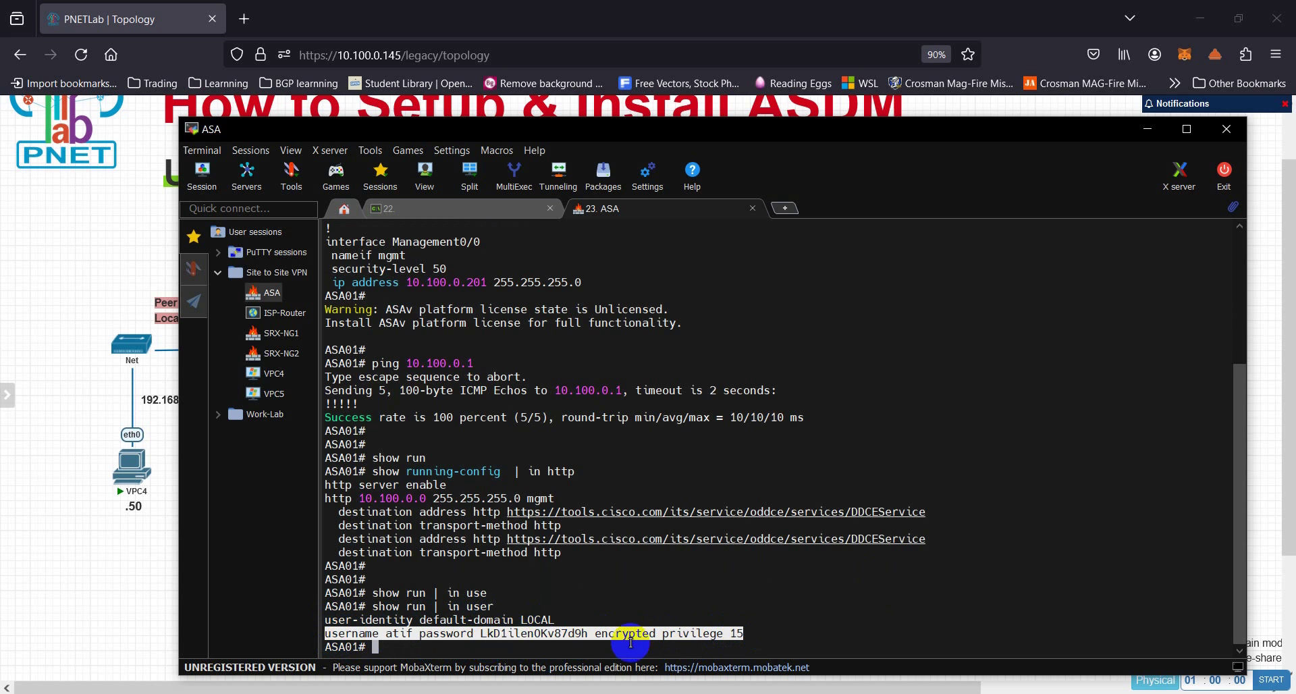
left_click(751, 635)
left_click_drag(322, 622, 744, 630)
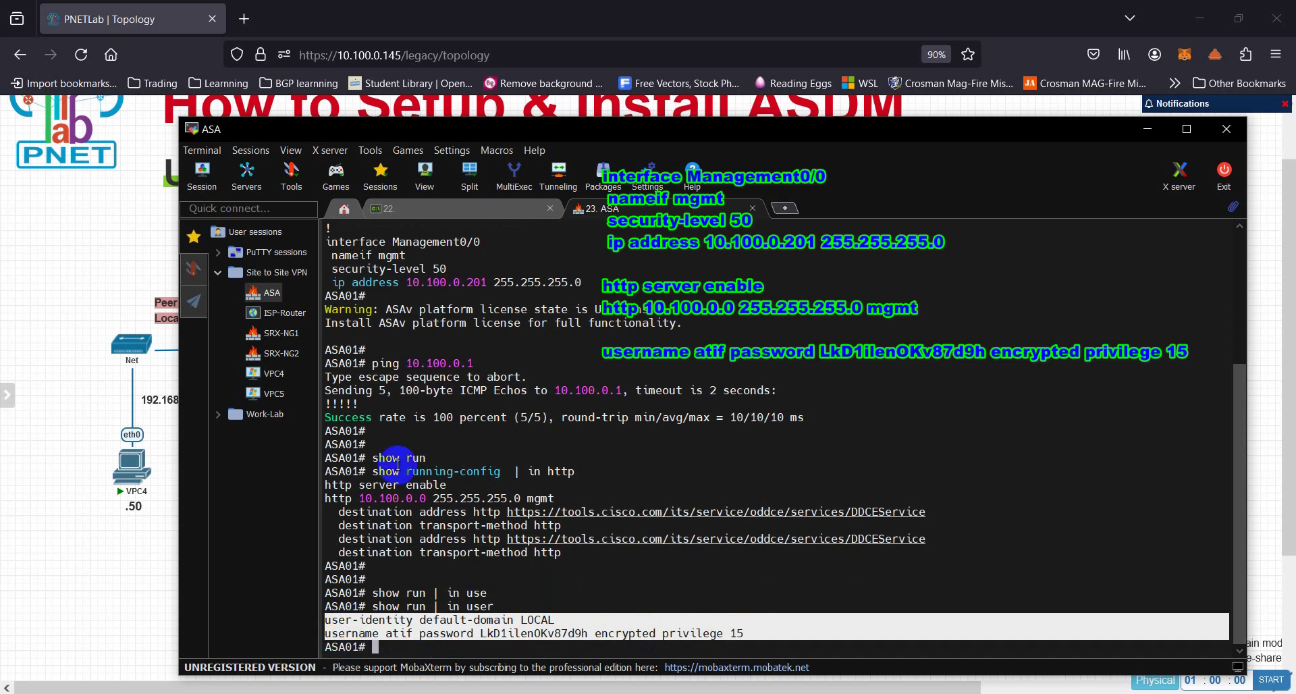
Step: Review the required ASA configuration by highlighting the Management0/0 settings, the HTTP server lines and the username line
scroll(415, 418, "up", 3)
scroll(416, 418, "up", 1)
left_click_drag(325, 373, 574, 403)
scroll(514, 473, "down", 2)
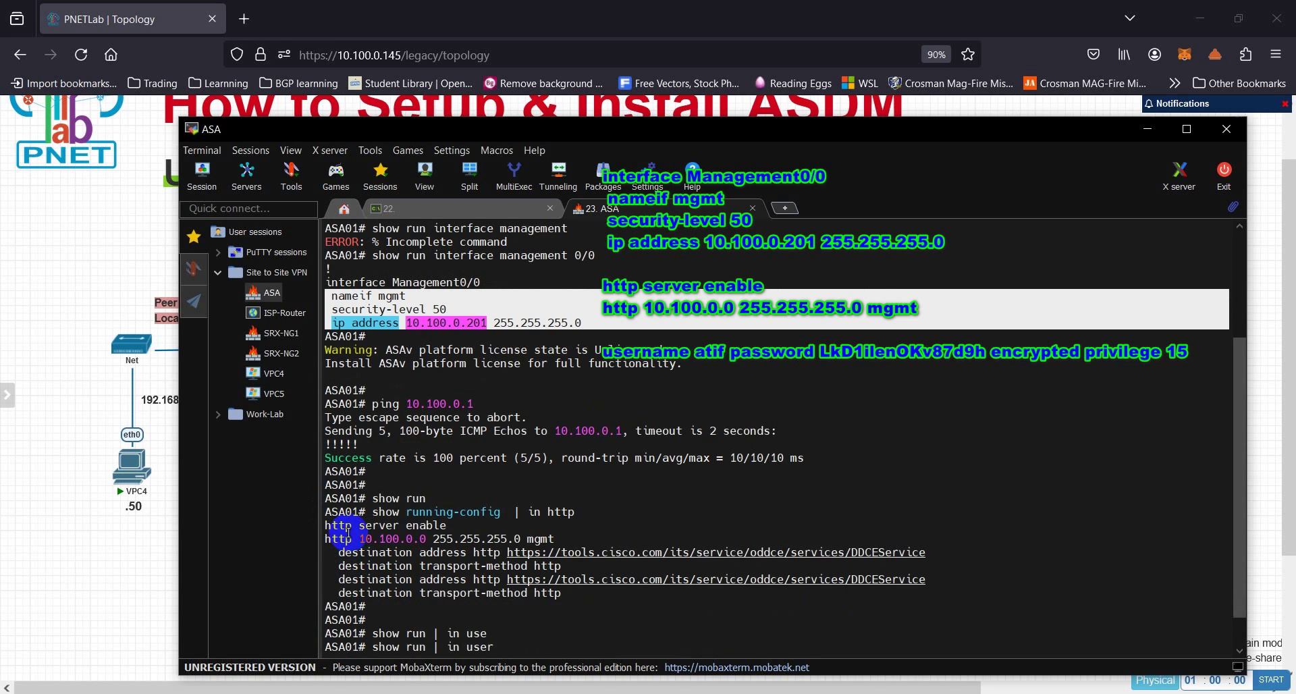
left_click_drag(327, 526, 554, 539)
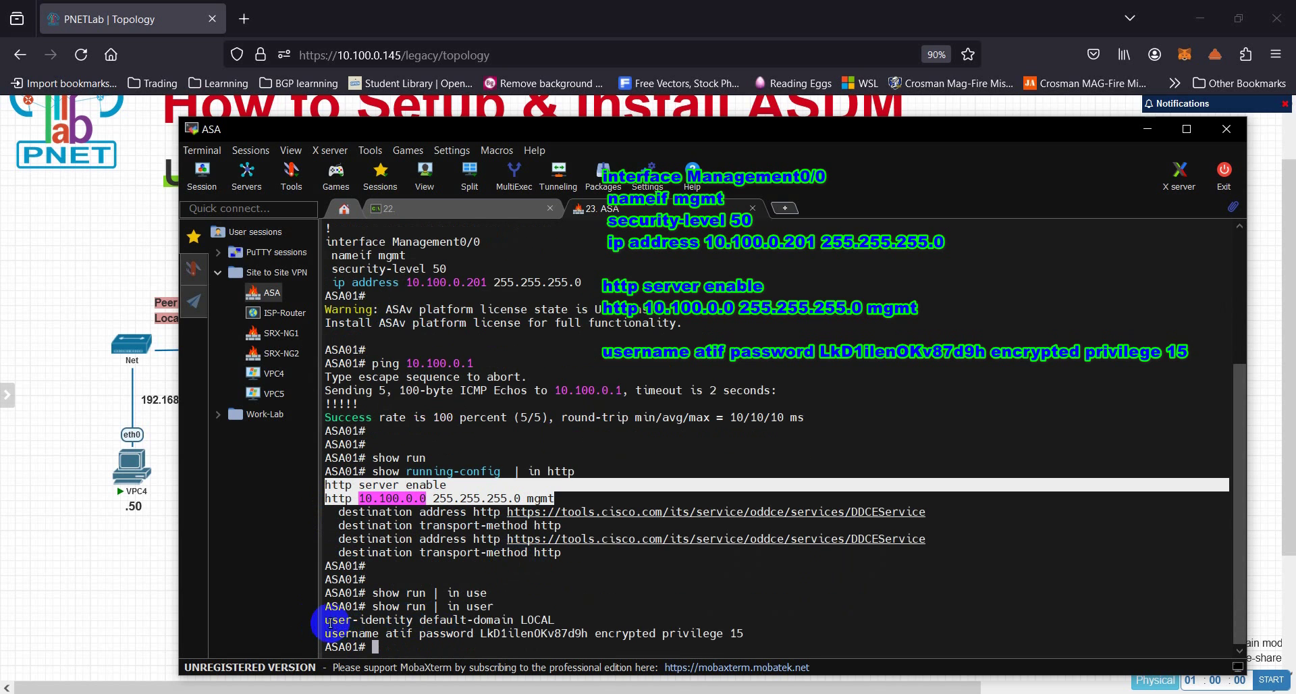
left_click_drag(325, 634, 745, 638)
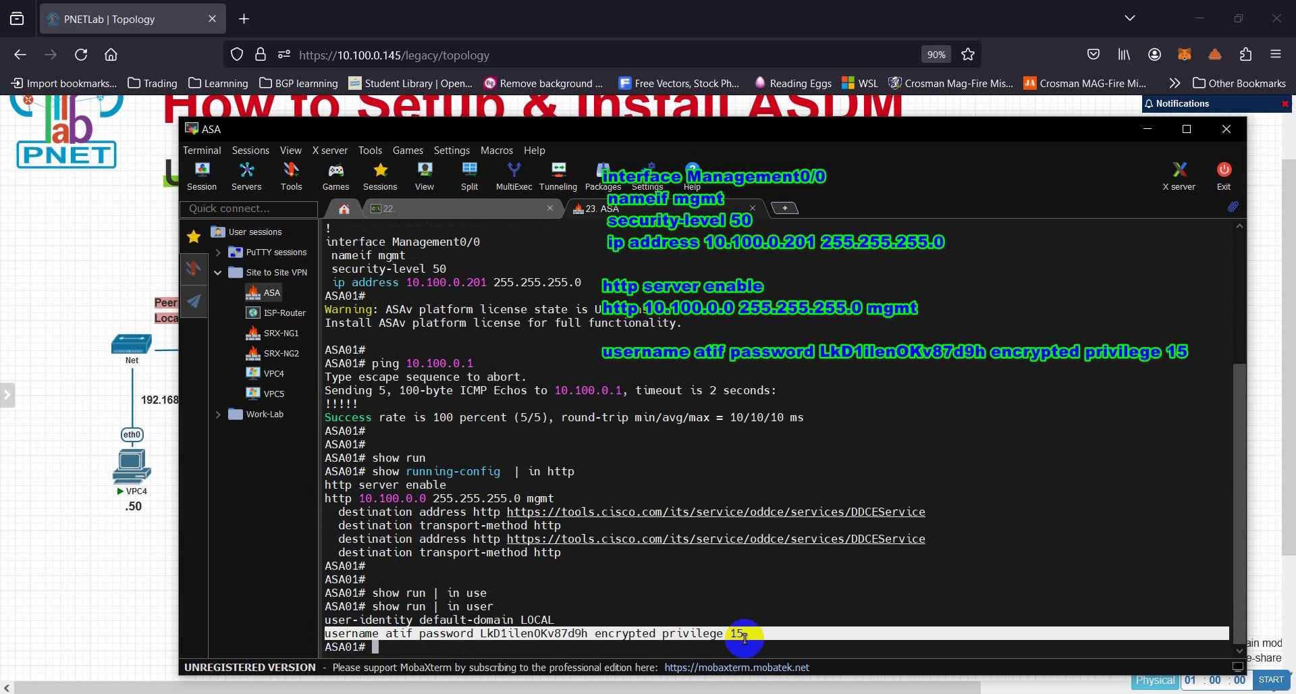
left_click(104, 236)
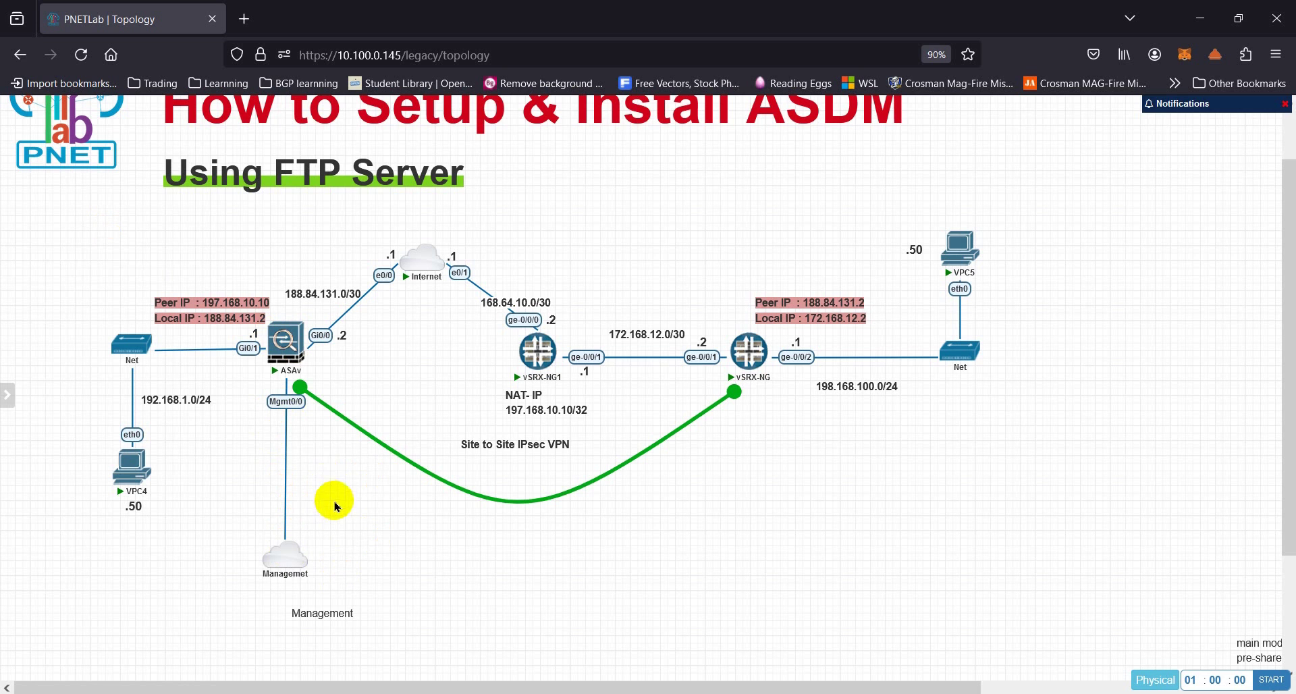
double_click(284, 30)
left_click(502, 53)
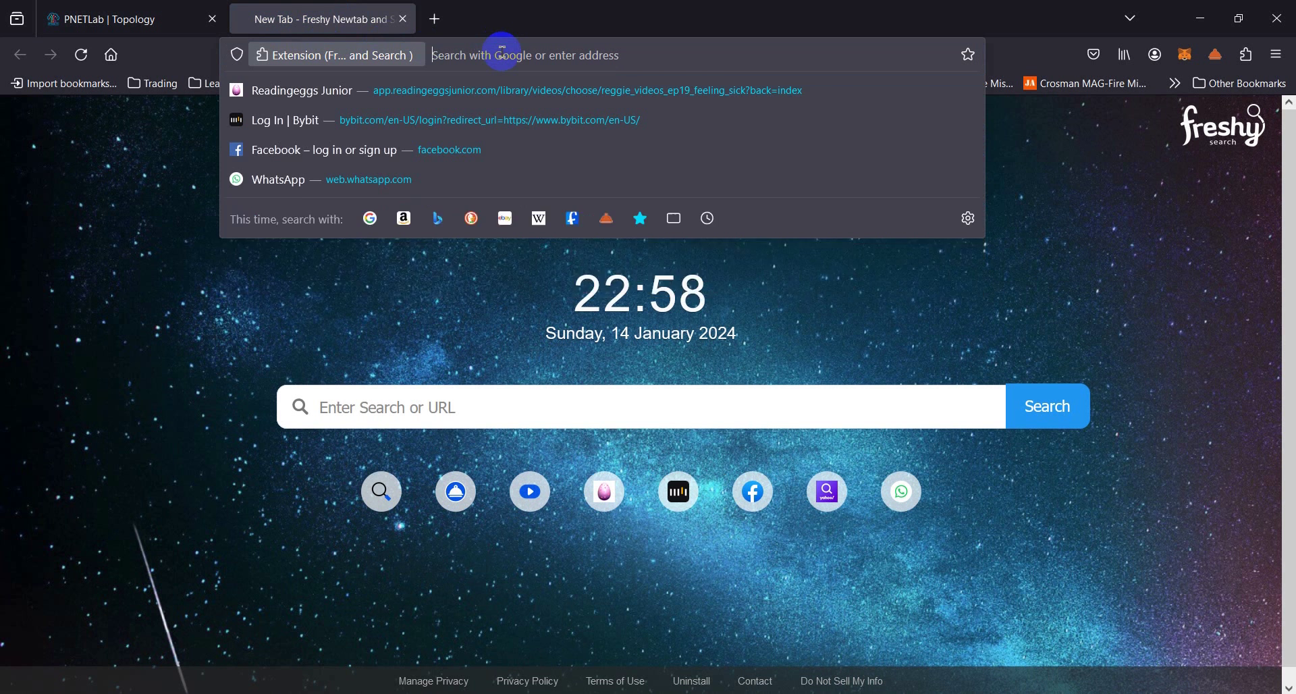
type("ht")
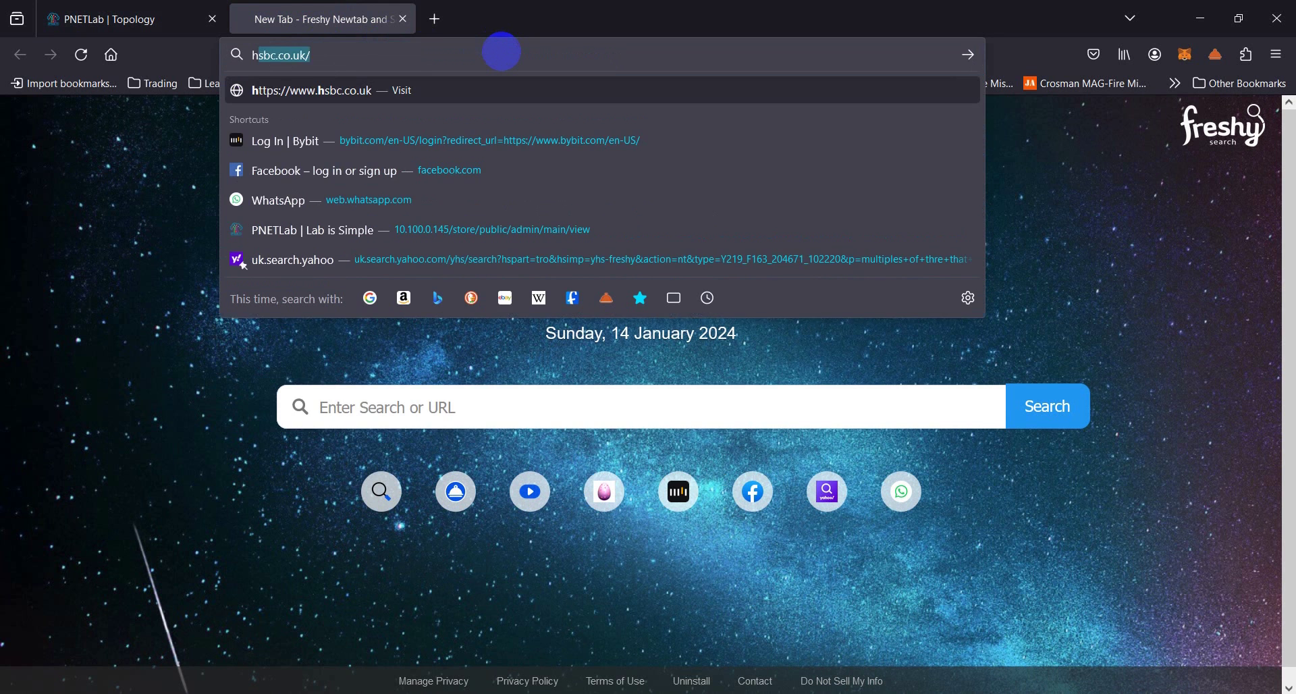
type("t")
key("BackSpace")
key("BackSpace")
key("BackSpace")
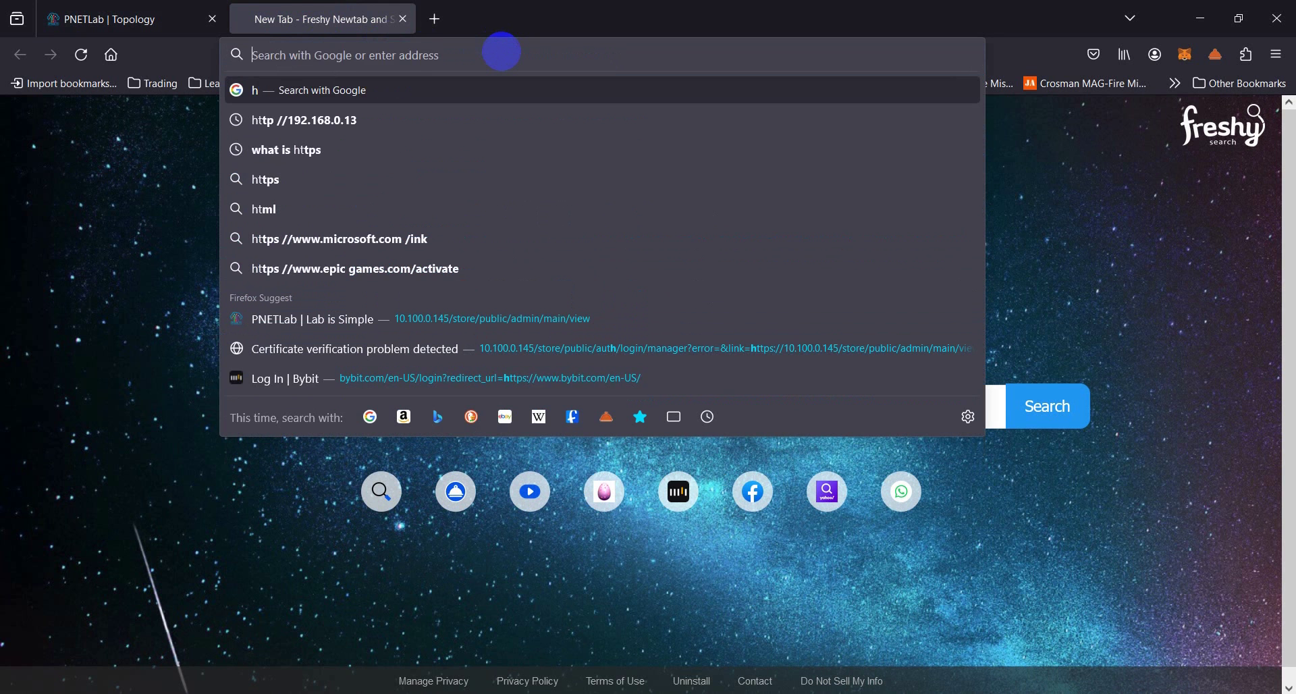
type("https://")
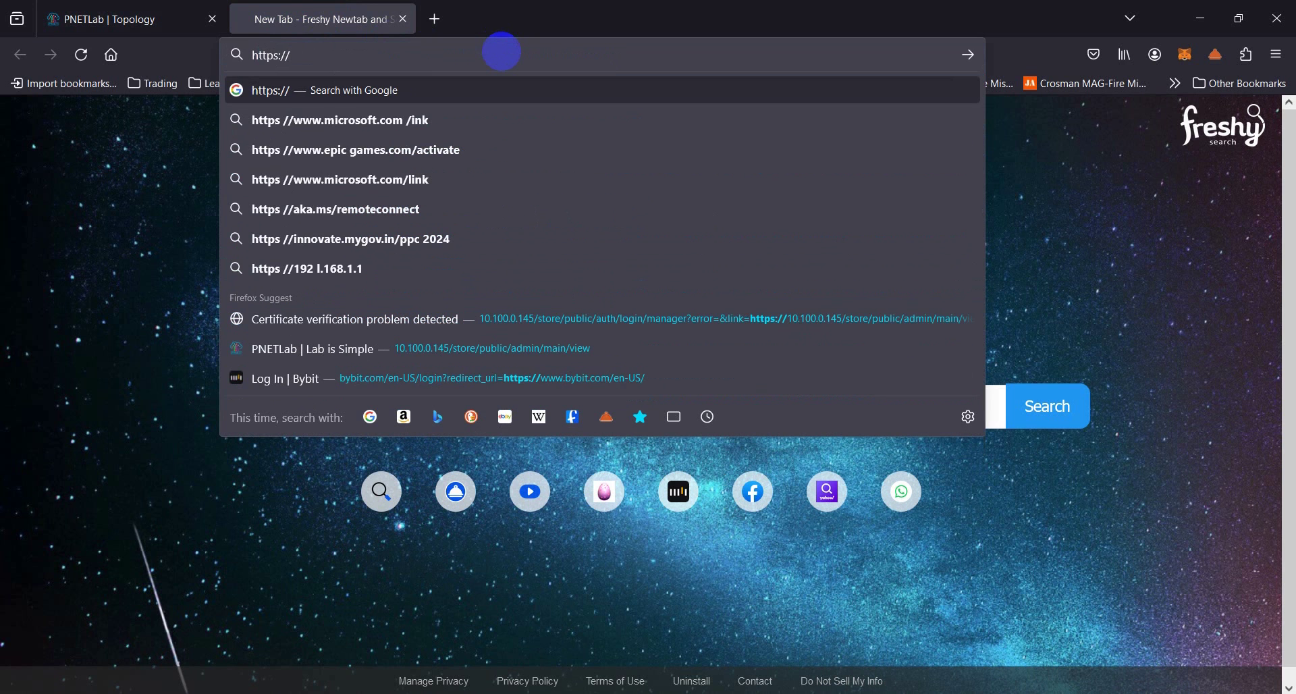
type("10.100.0")
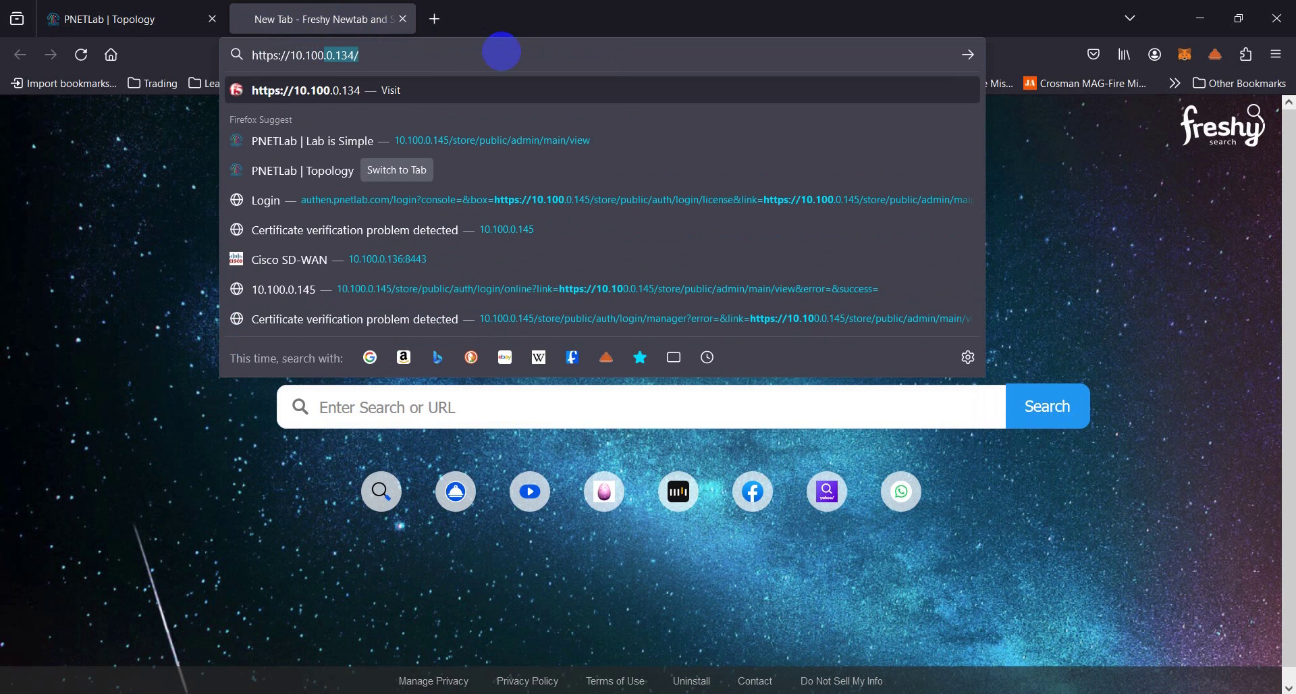
type(".201")
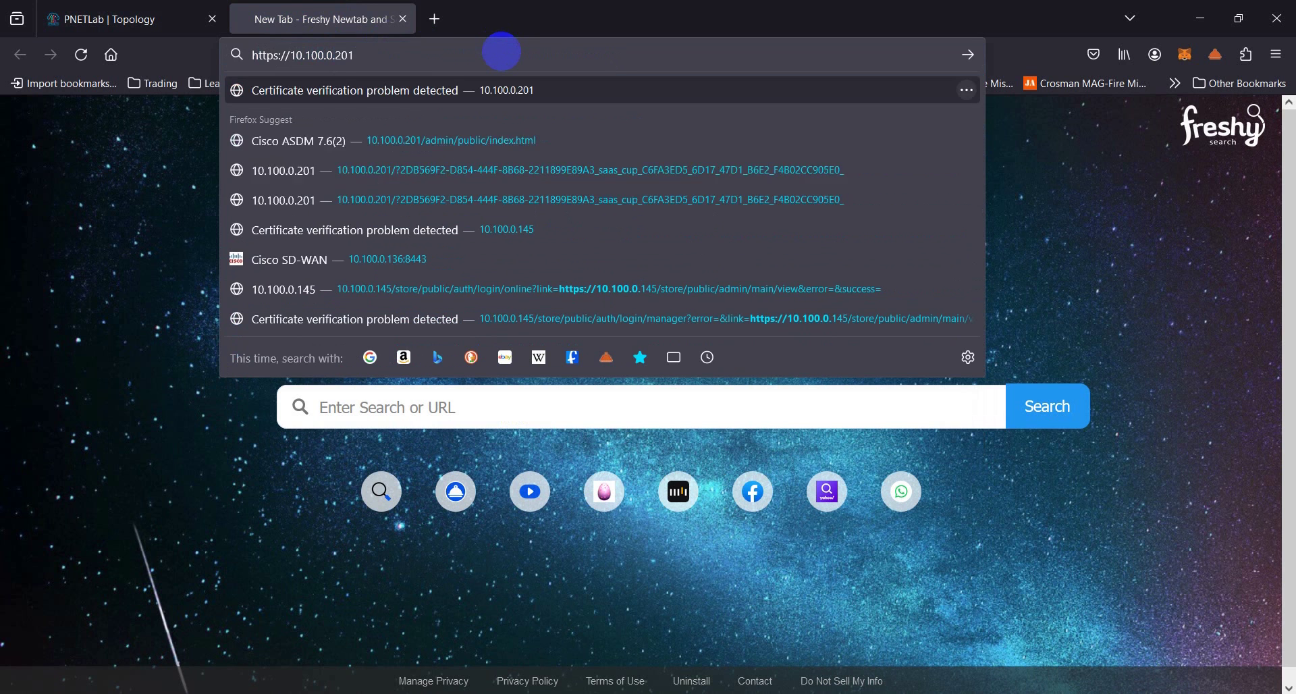
key("Return")
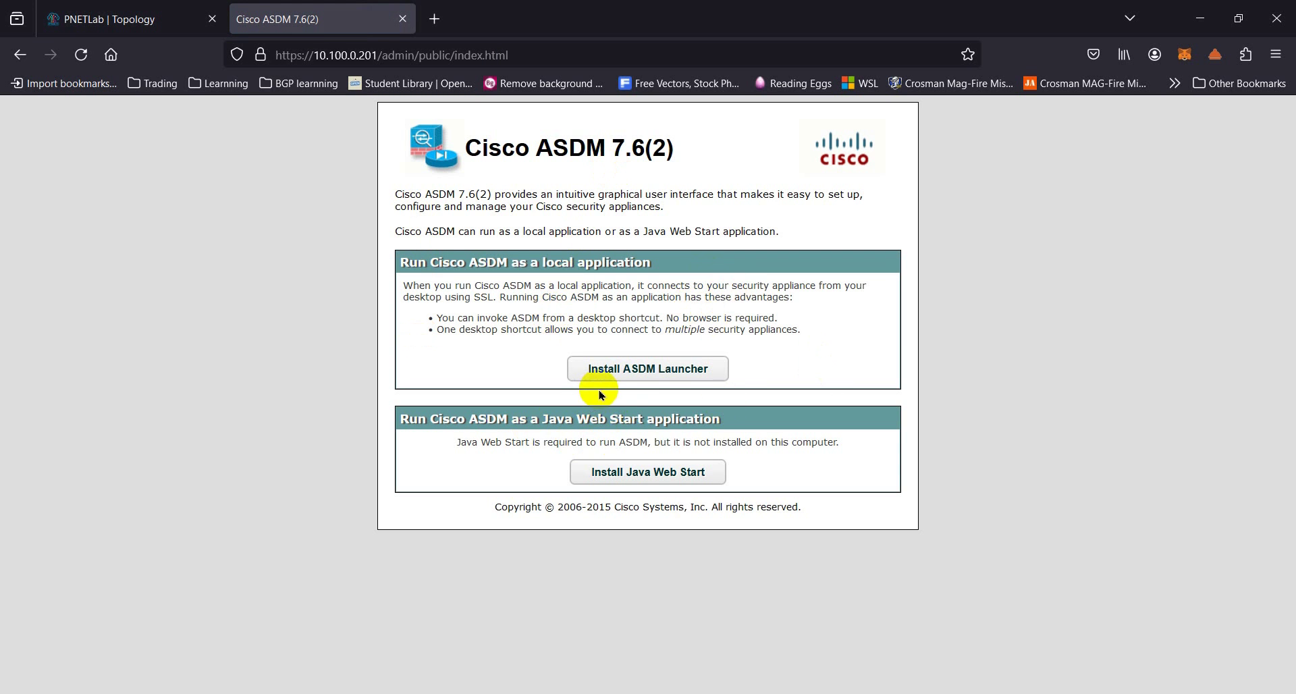
Step: Choose to install the ASDM Launcher, and check the dm-launcher installers in the Downloads search results before closing that window
left_click(623, 384)
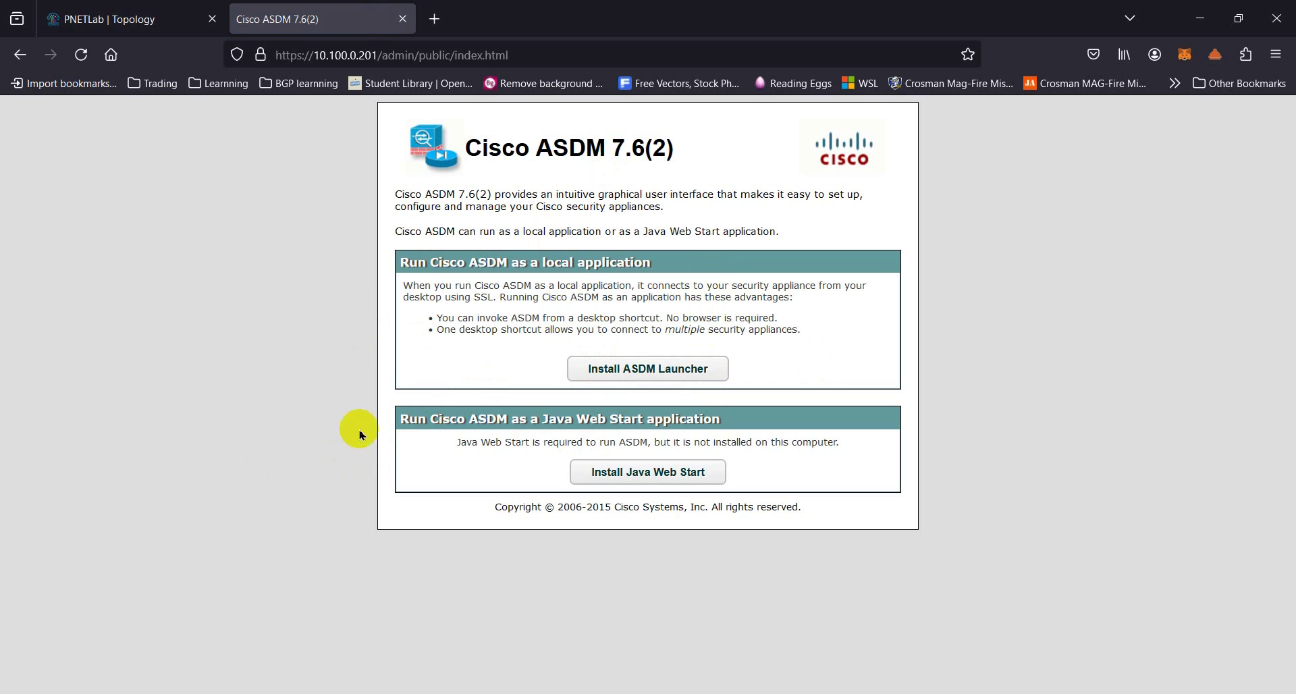
left_click(634, 372)
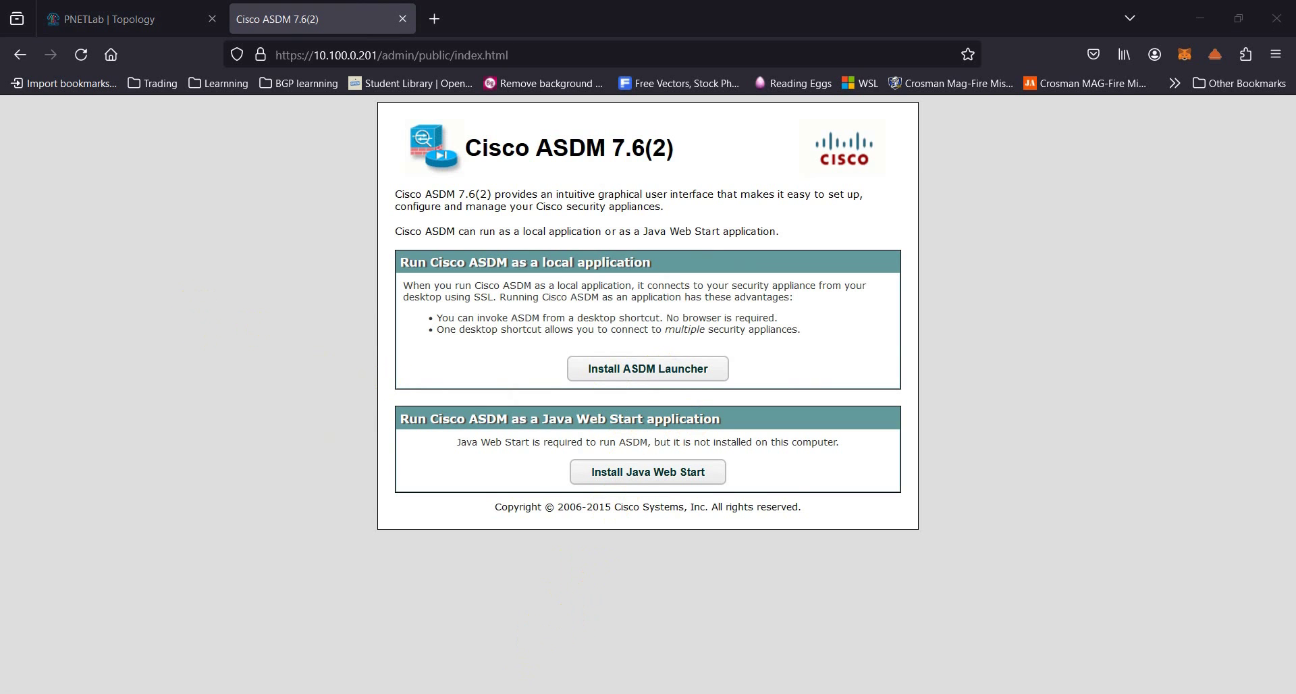
key("alt+Tab")
left_click(142, 204)
left_click_drag(142, 204, 486, 226)
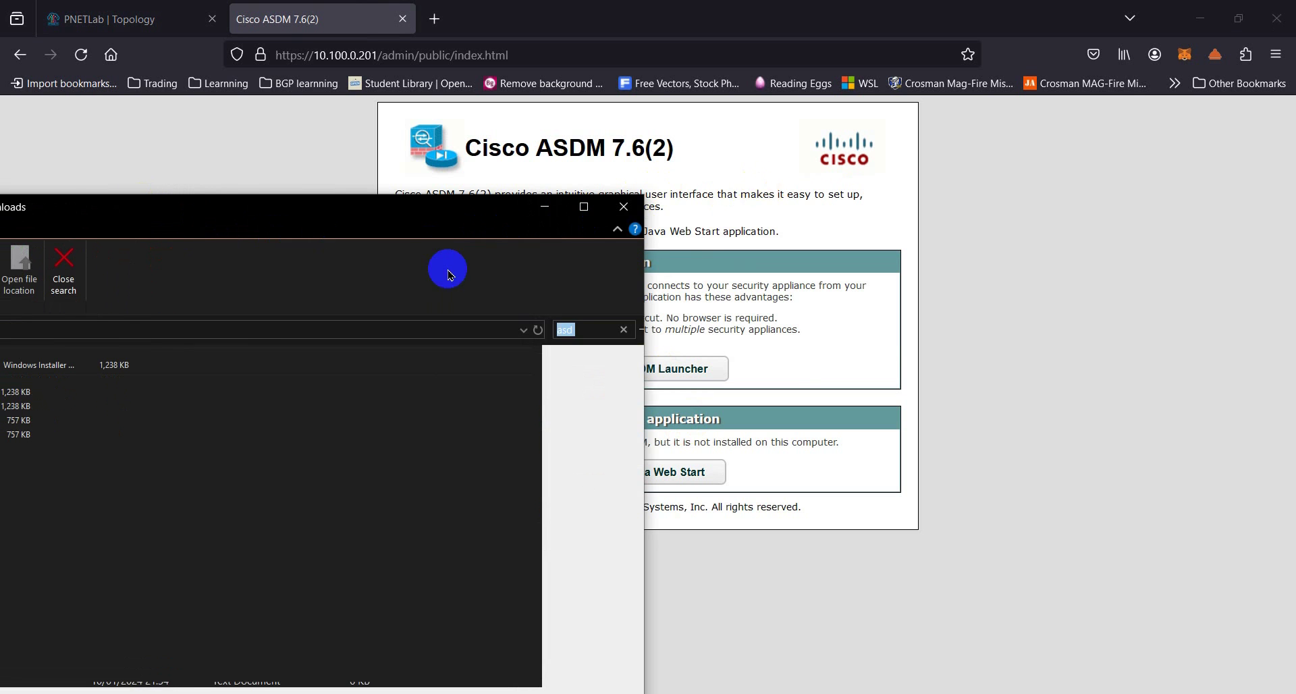
left_click_drag(443, 270, 461, 224)
left_click(290, 390)
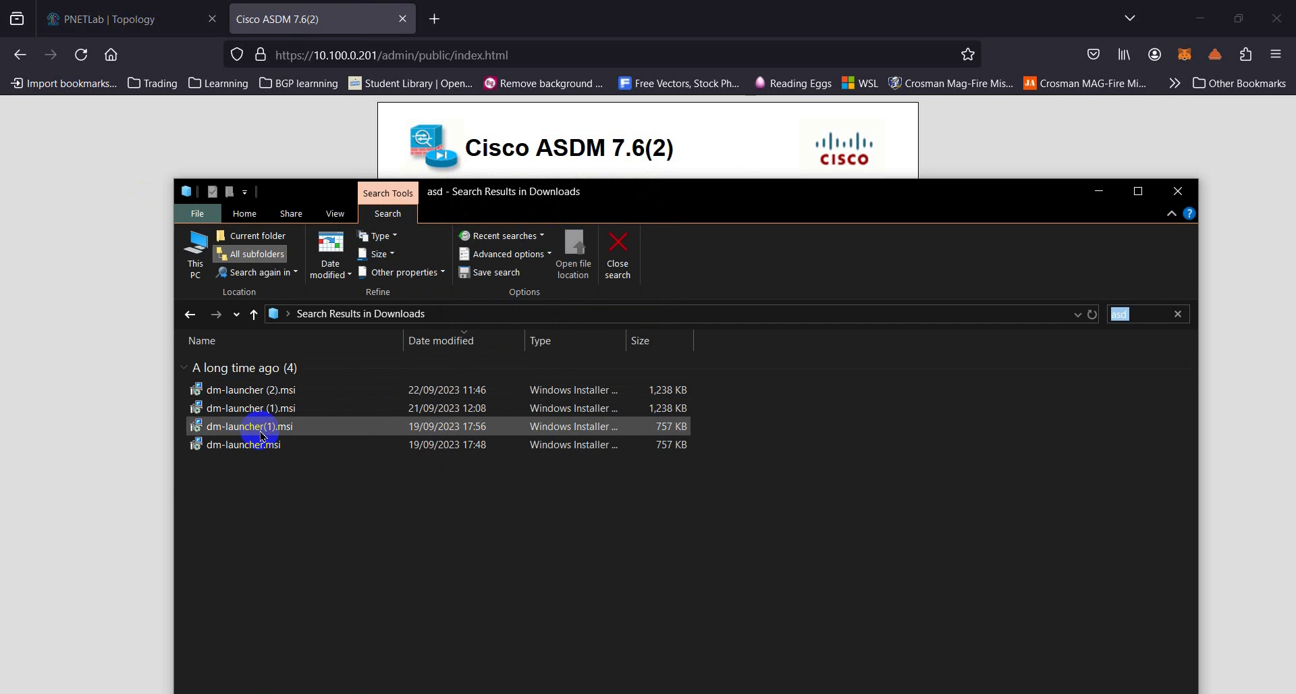
left_click(1182, 195)
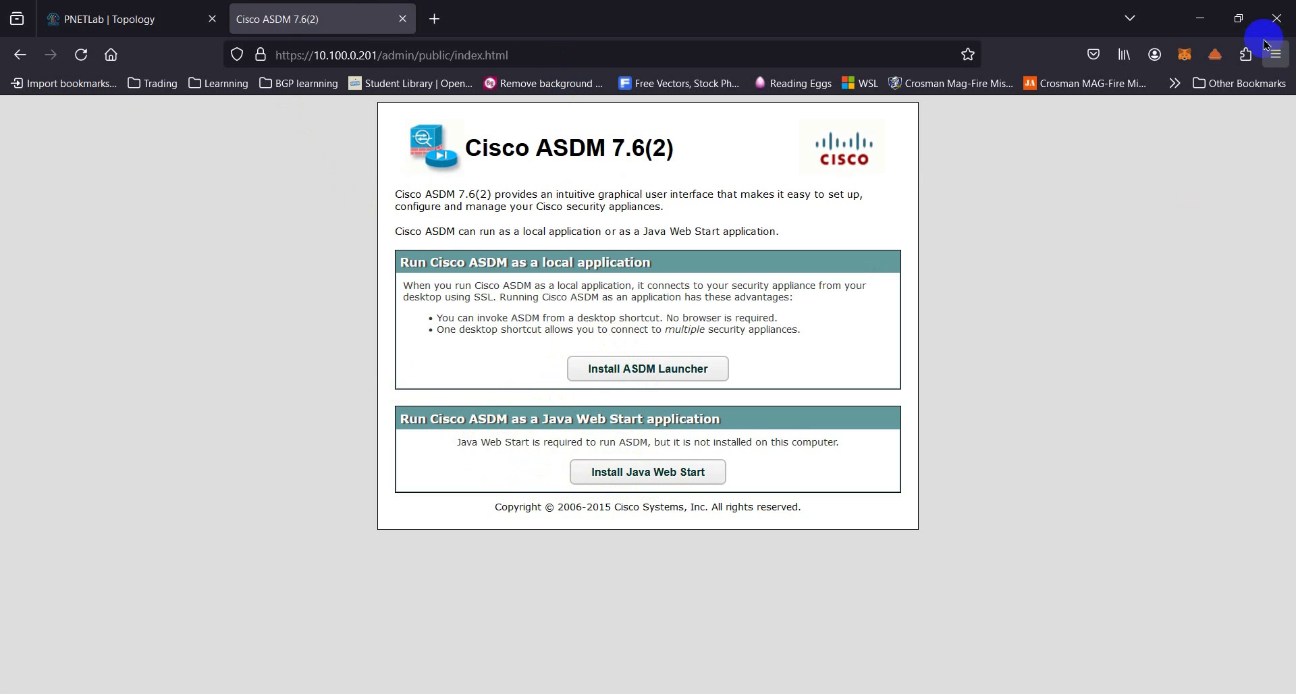
Step: Minimize the browser, search Windows for "asdm" and open the Cisco ASDM-IDM Launcher
left_click(1202, 19)
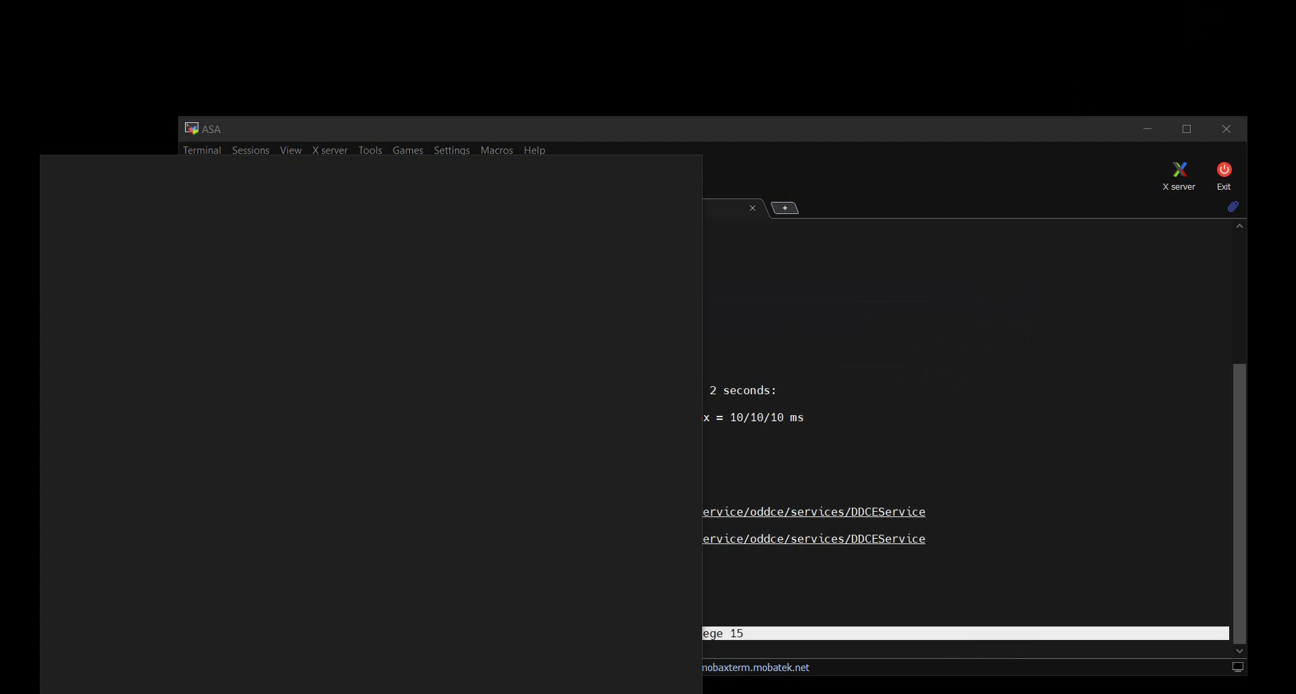
type("asdm")
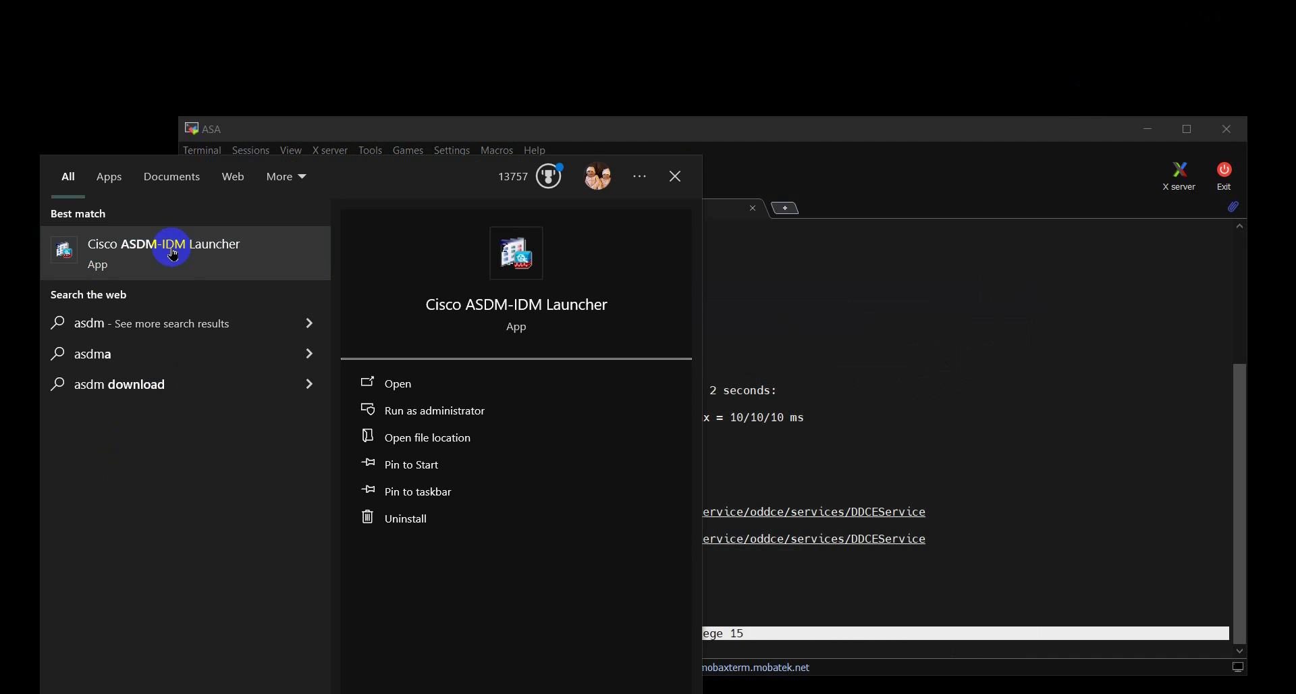
left_click(602, 376)
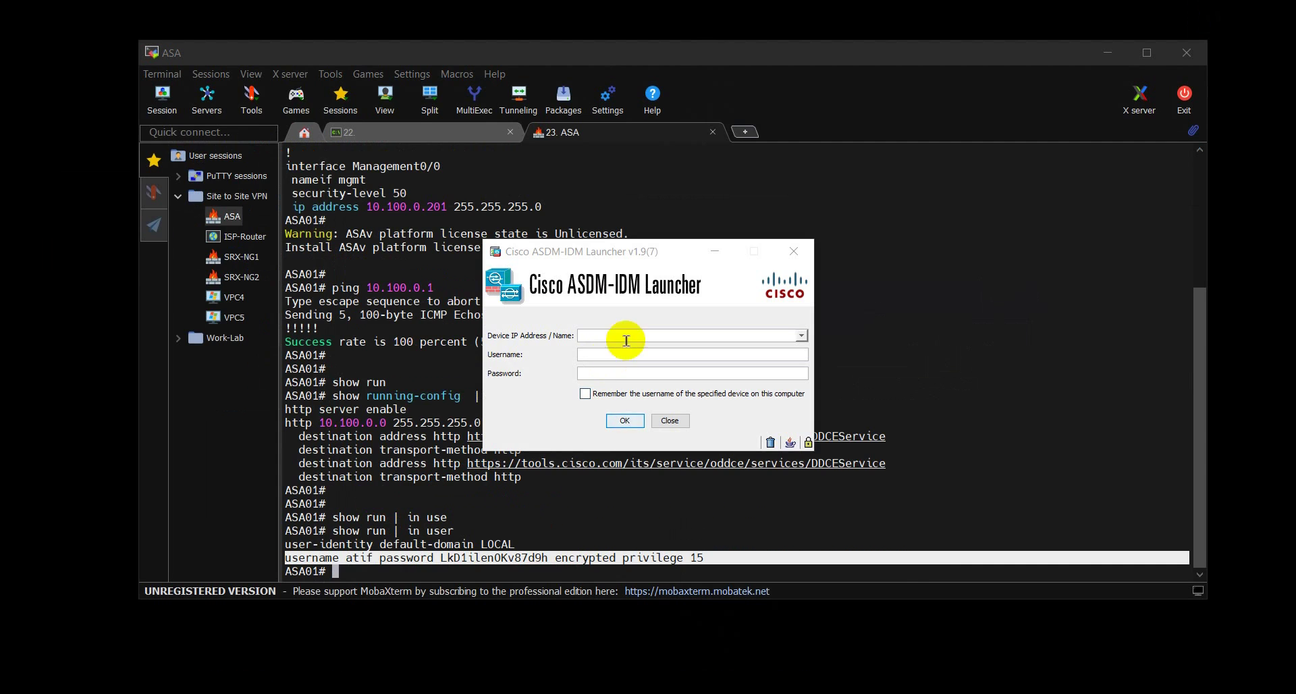
Step: Set the launcher's device address to 10.100.0.201, enter the account username and password, and submit the login
left_click(624, 334)
type("10")
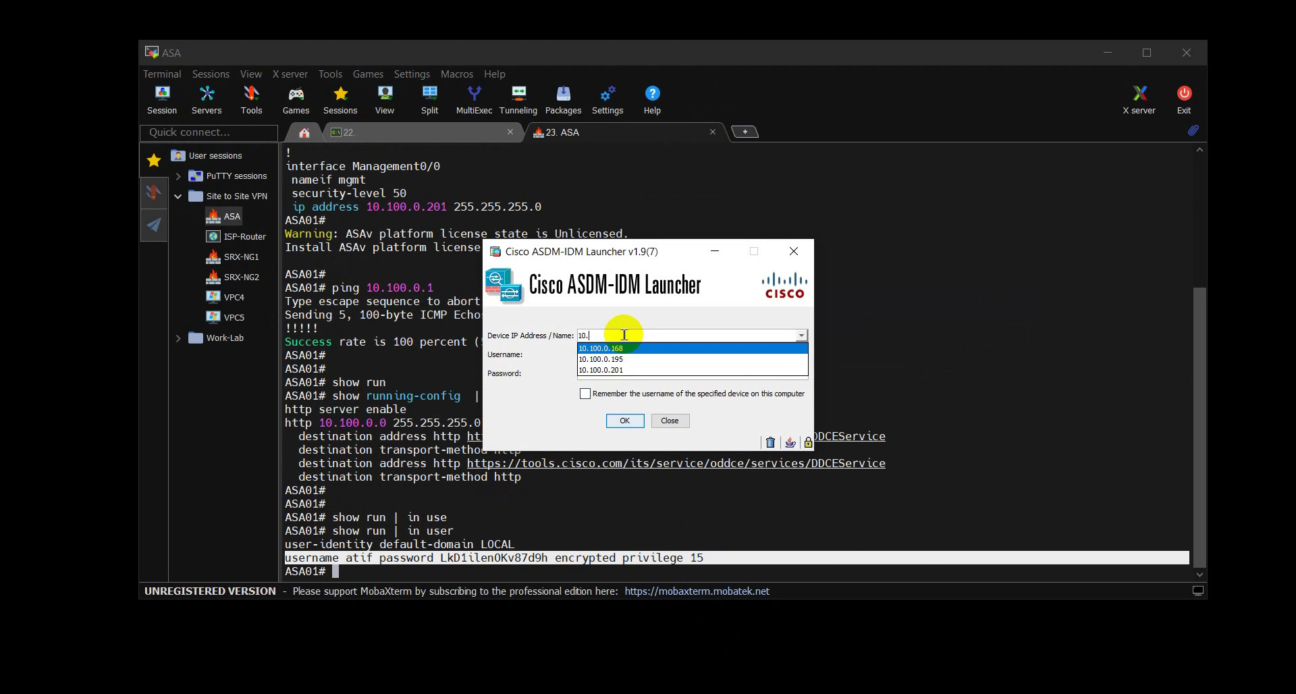
type(".100.0.201")
key("Return")
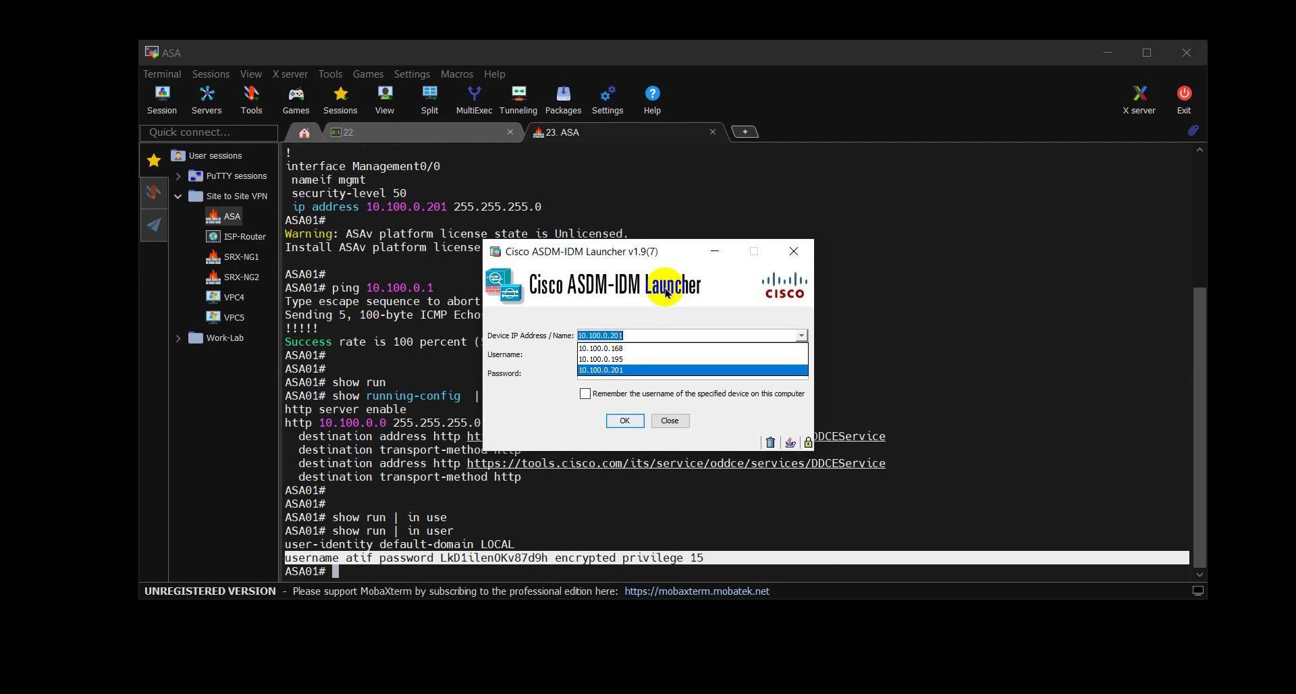
left_click(667, 354)
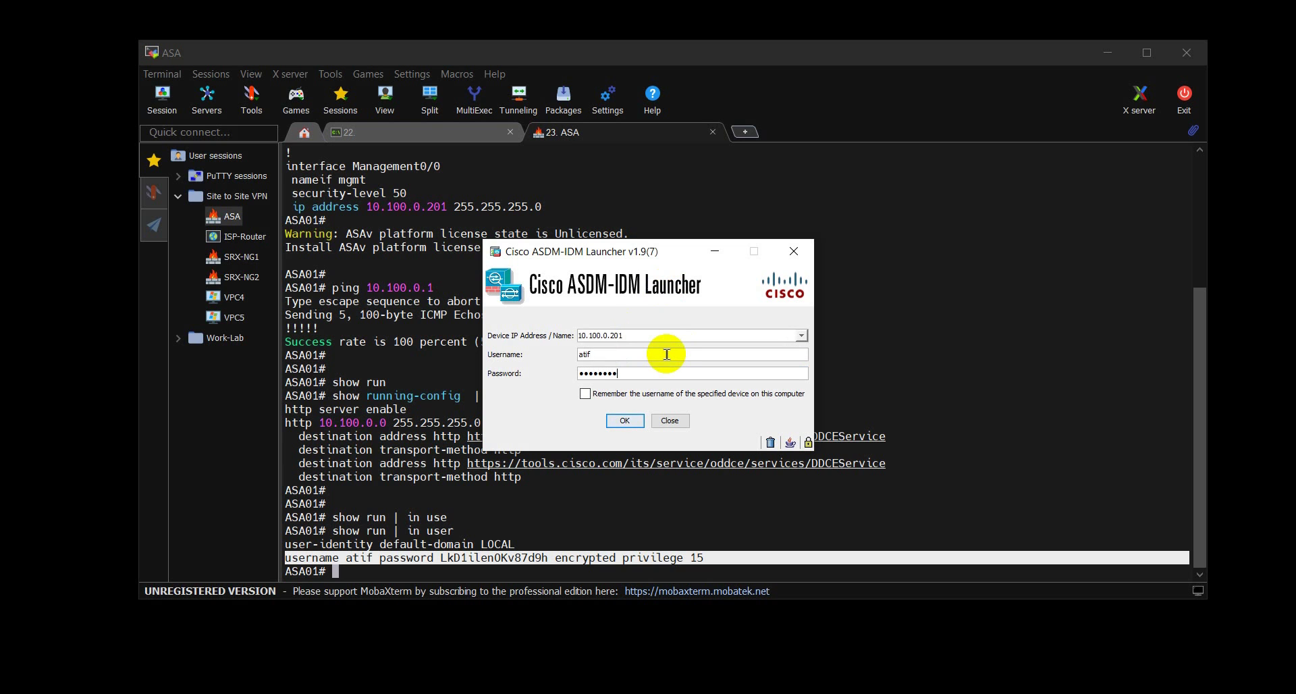
left_click(616, 419)
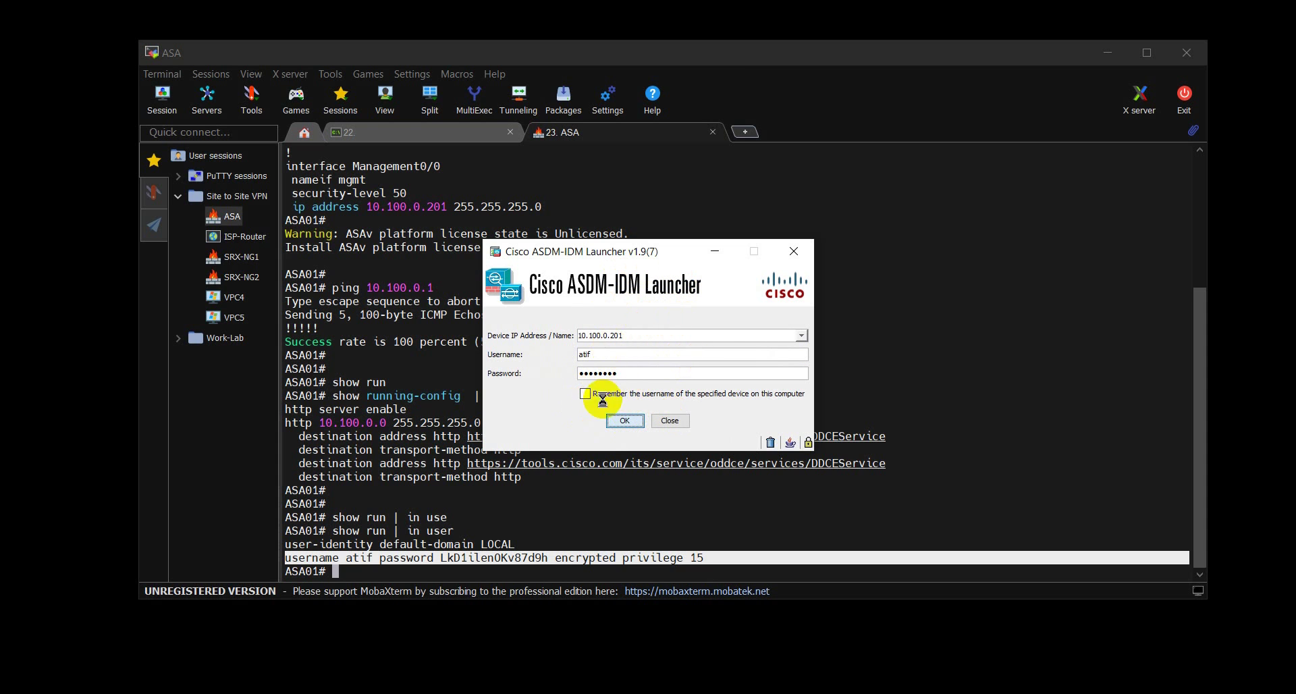
left_click(527, 515)
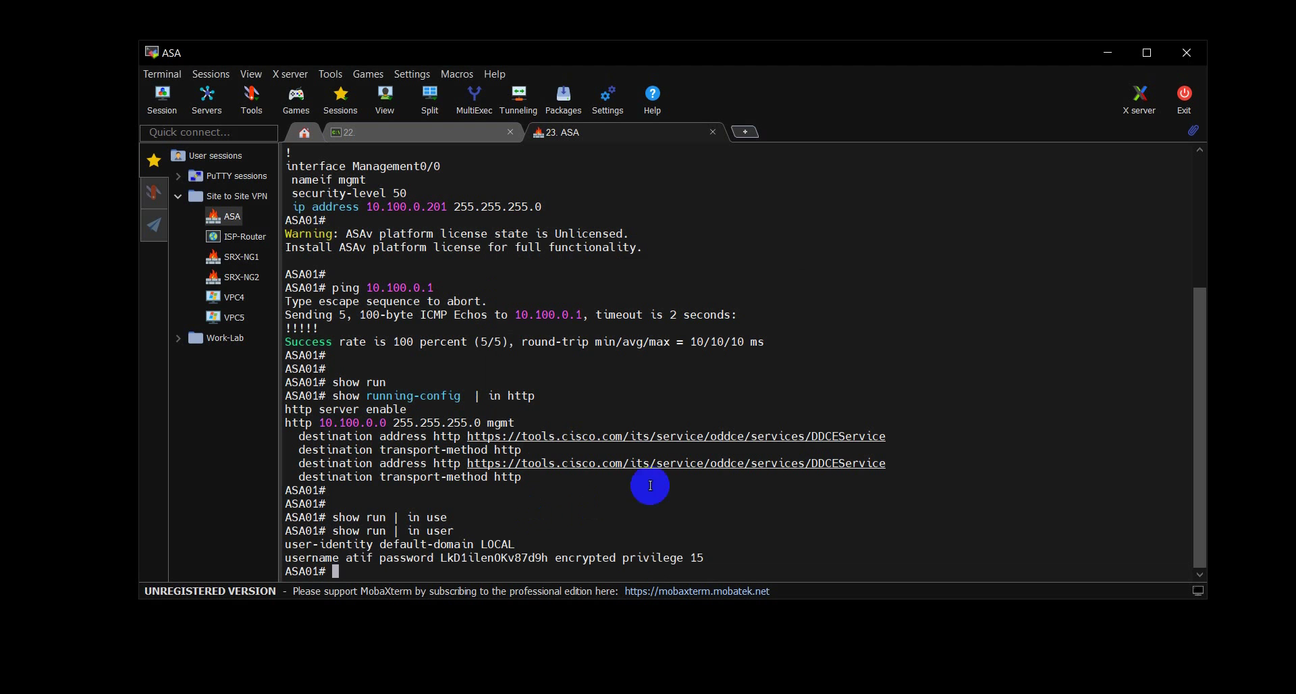
left_click(644, 330)
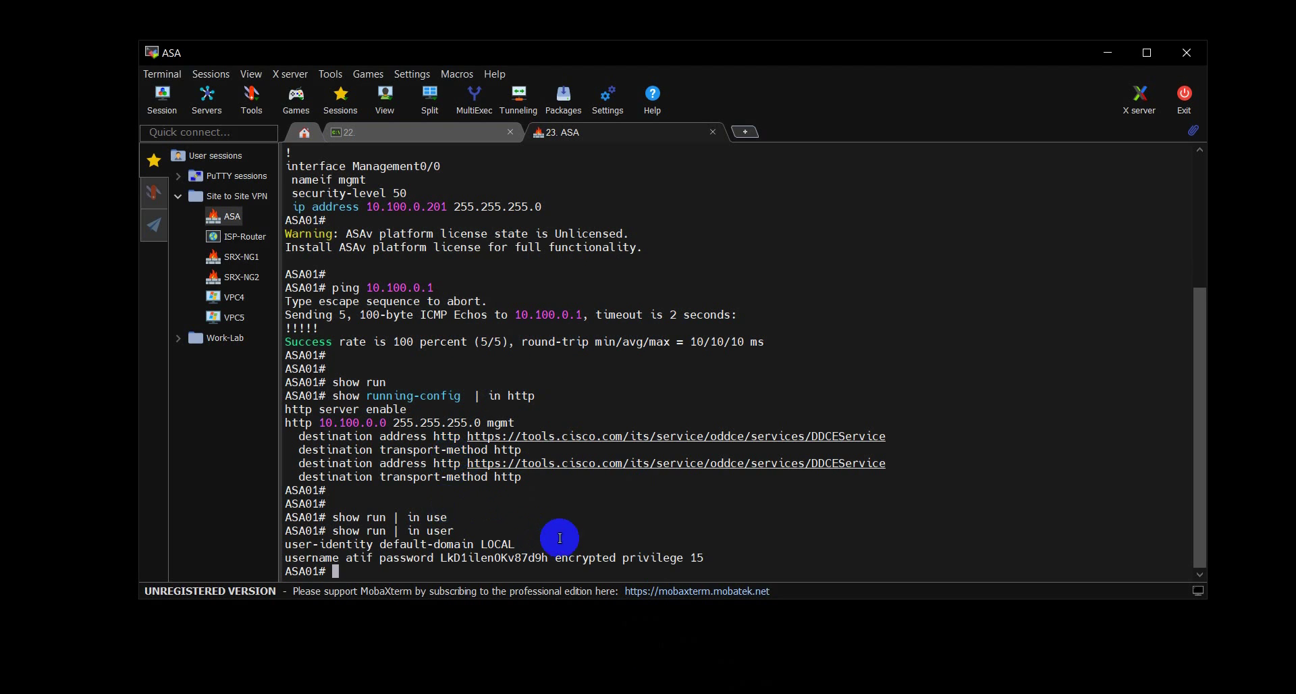
Step: Retry the login in the authentication prompt, then cancel it and close the ASDM-IDM Launcher
left_click(652, 360)
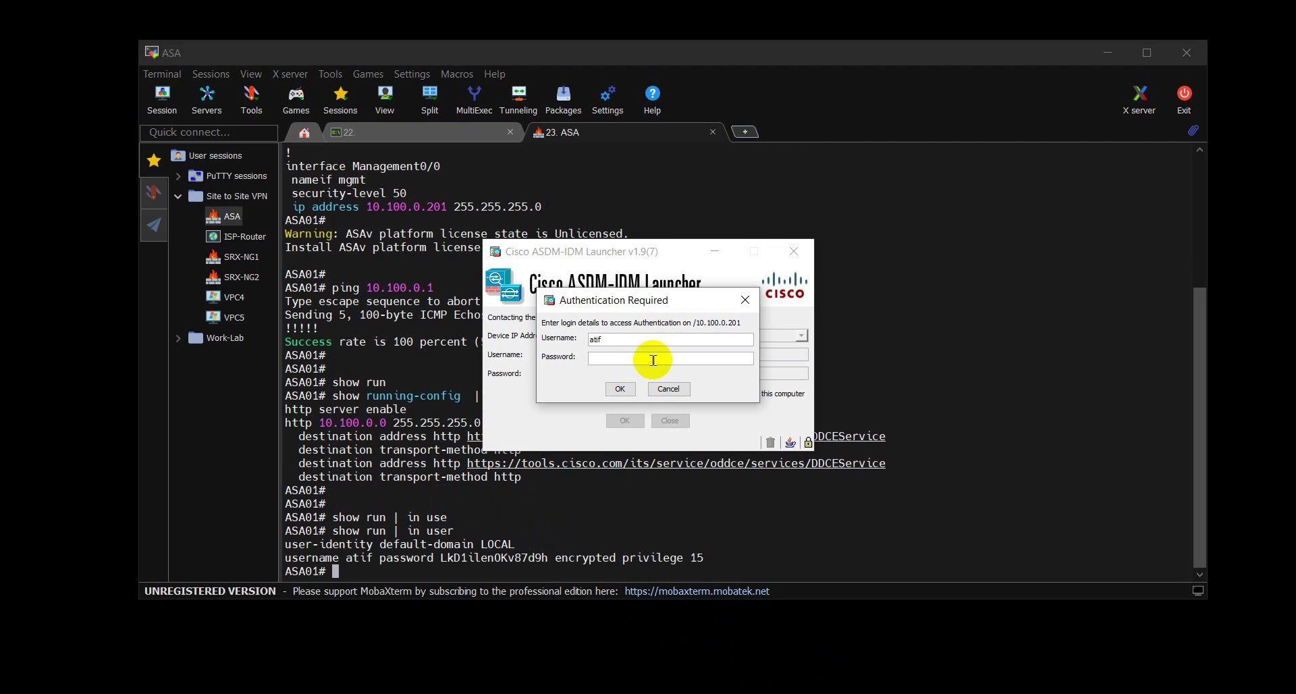
key("Return")
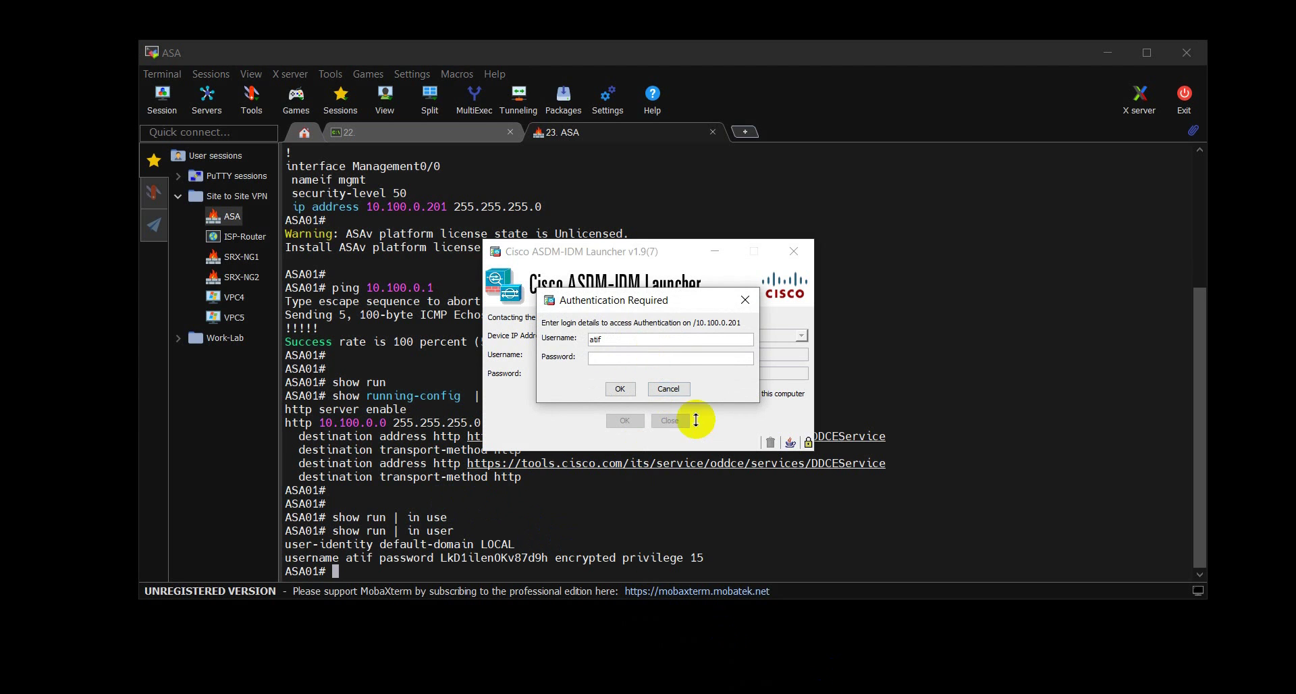
left_click(668, 389)
key("Return")
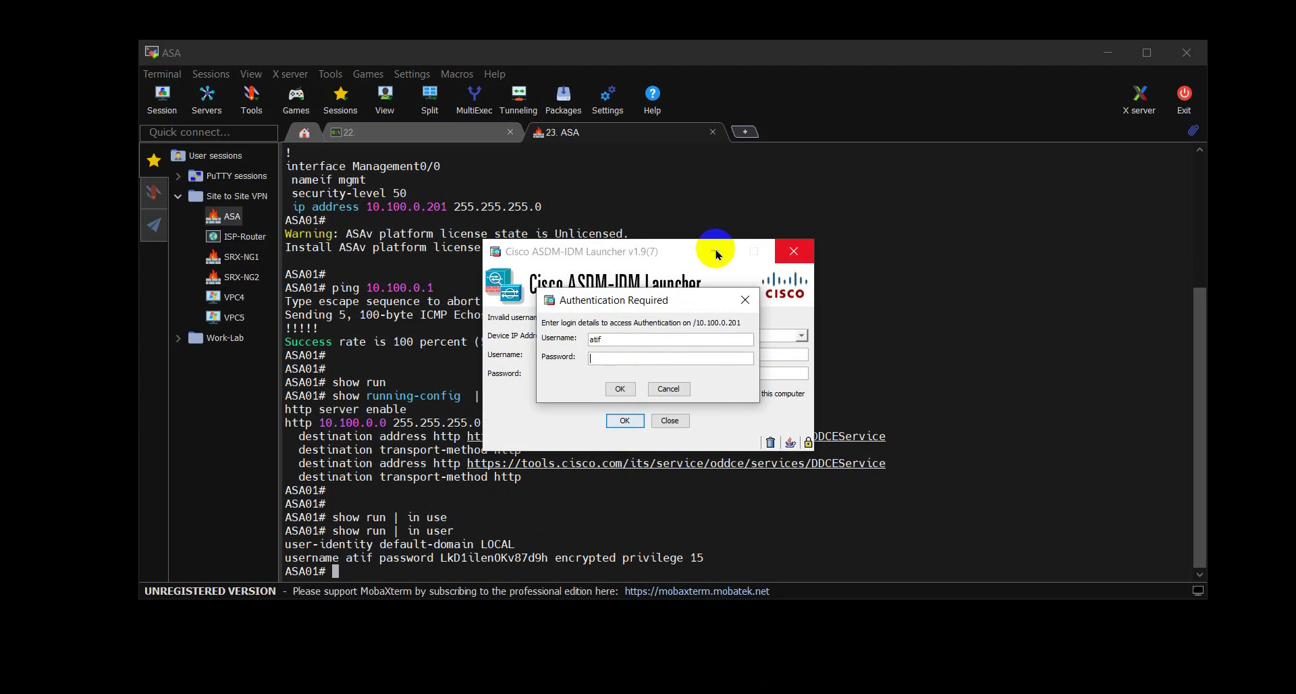
left_click(668, 388)
left_click(793, 251)
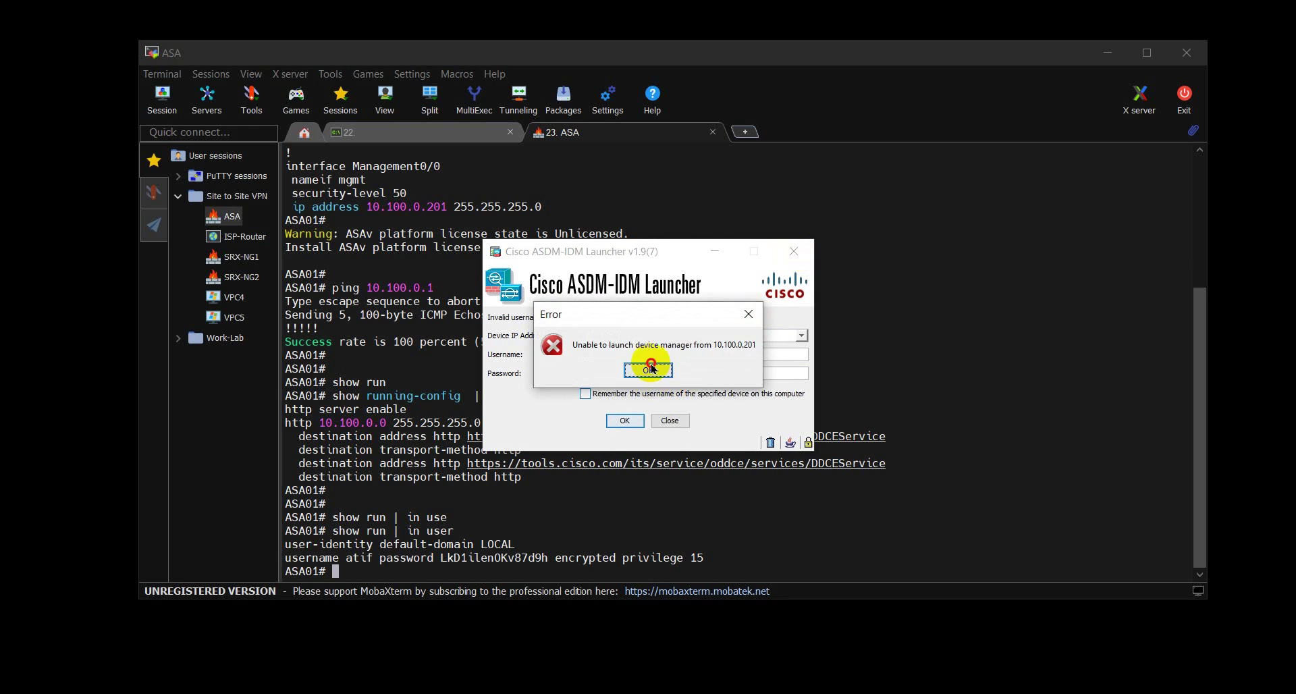
left_click(648, 367)
left_click(801, 253)
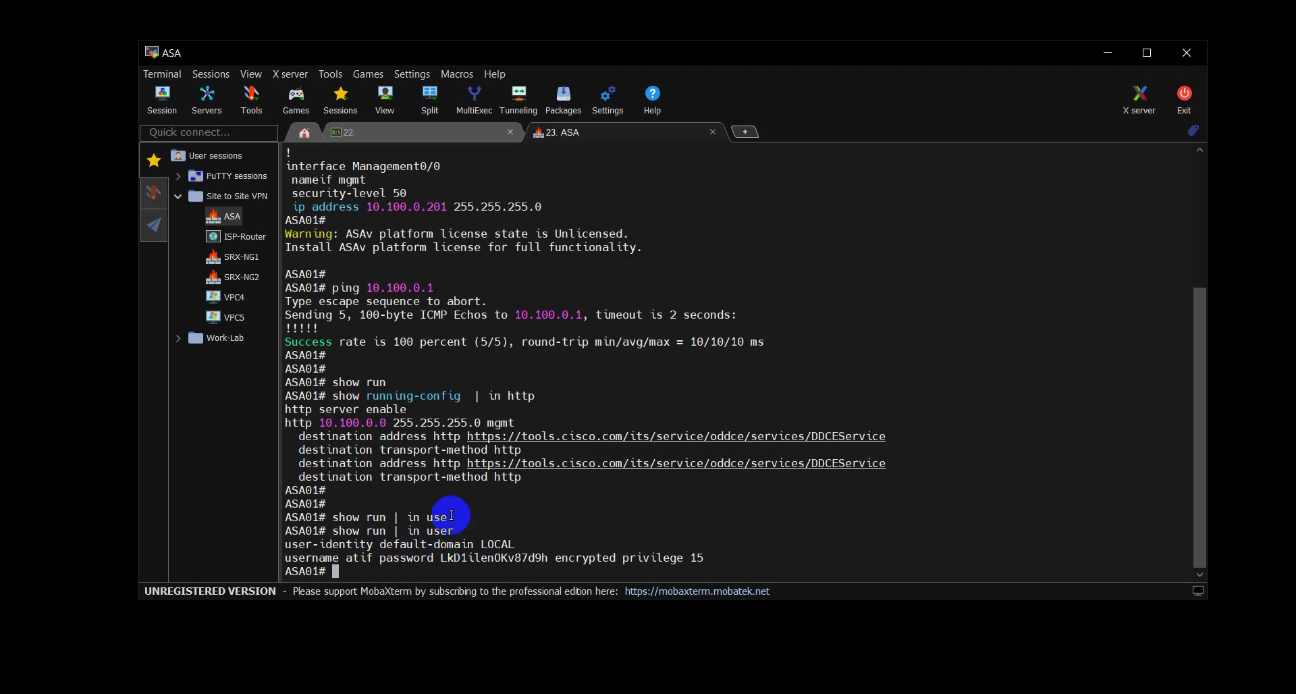
Step: Open MobaXterm's network servers management from the ASA session and start the FTP server
key("Return")
key("Return")
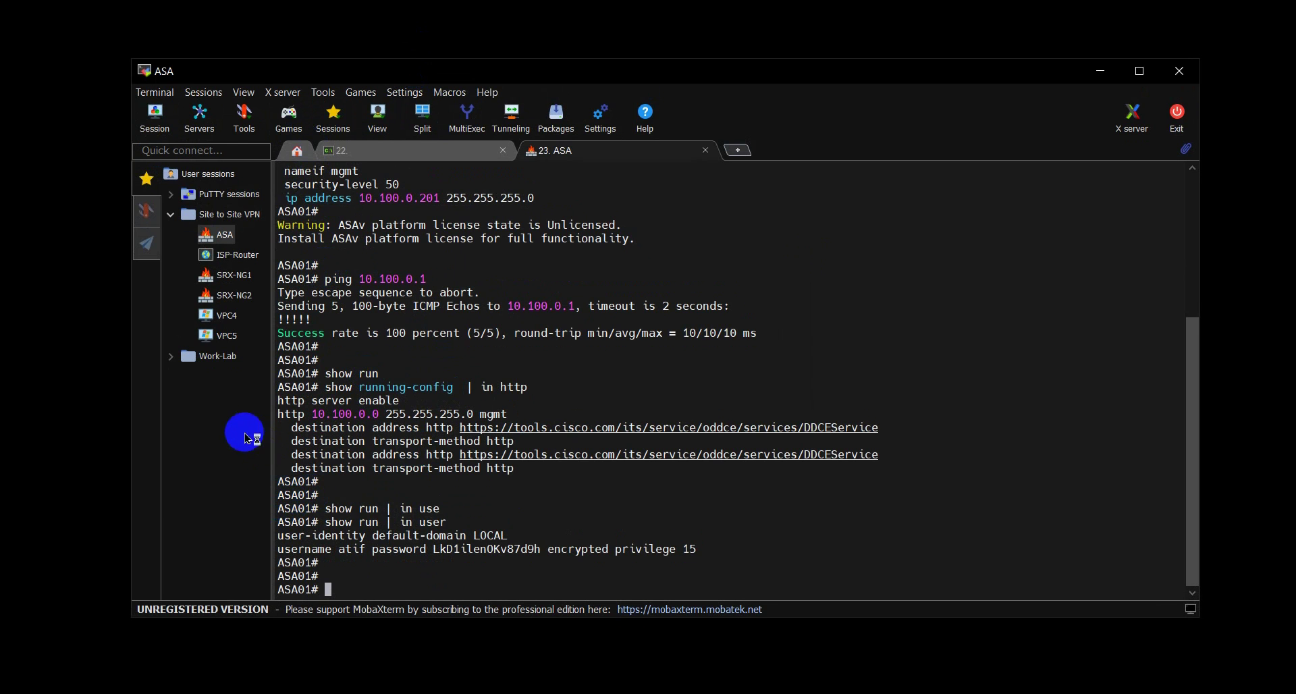
left_click(200, 119)
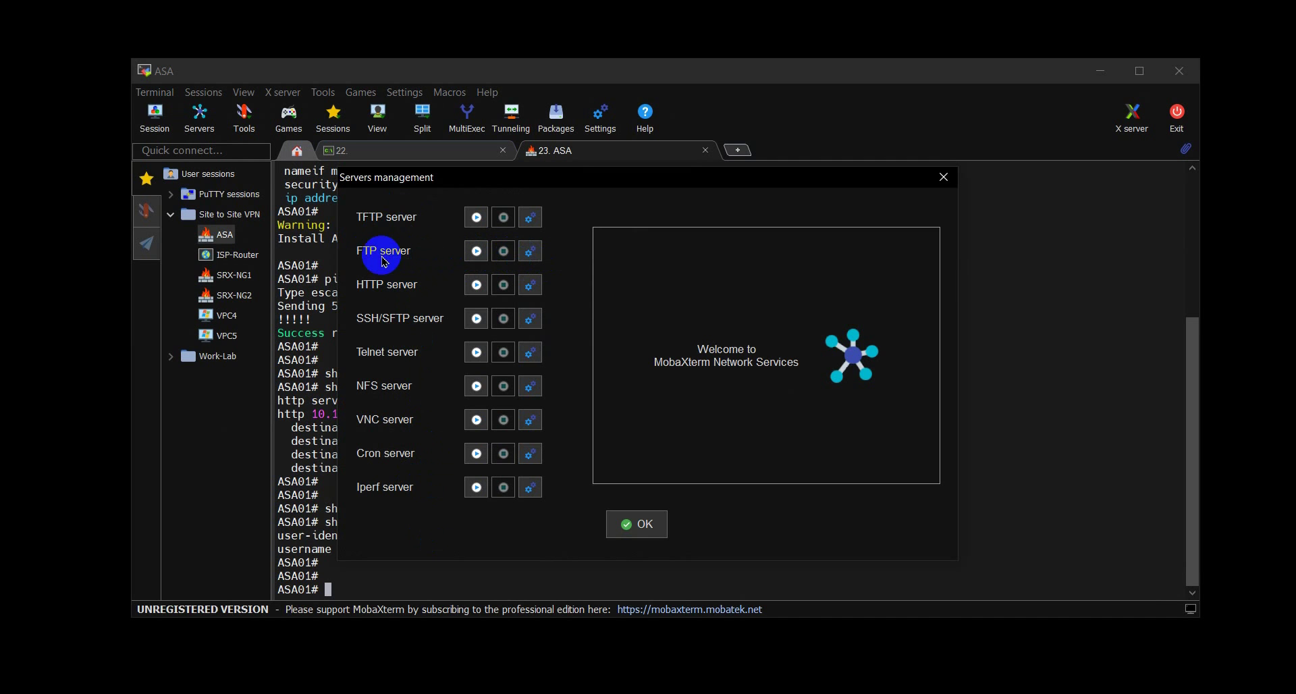
left_click(477, 251)
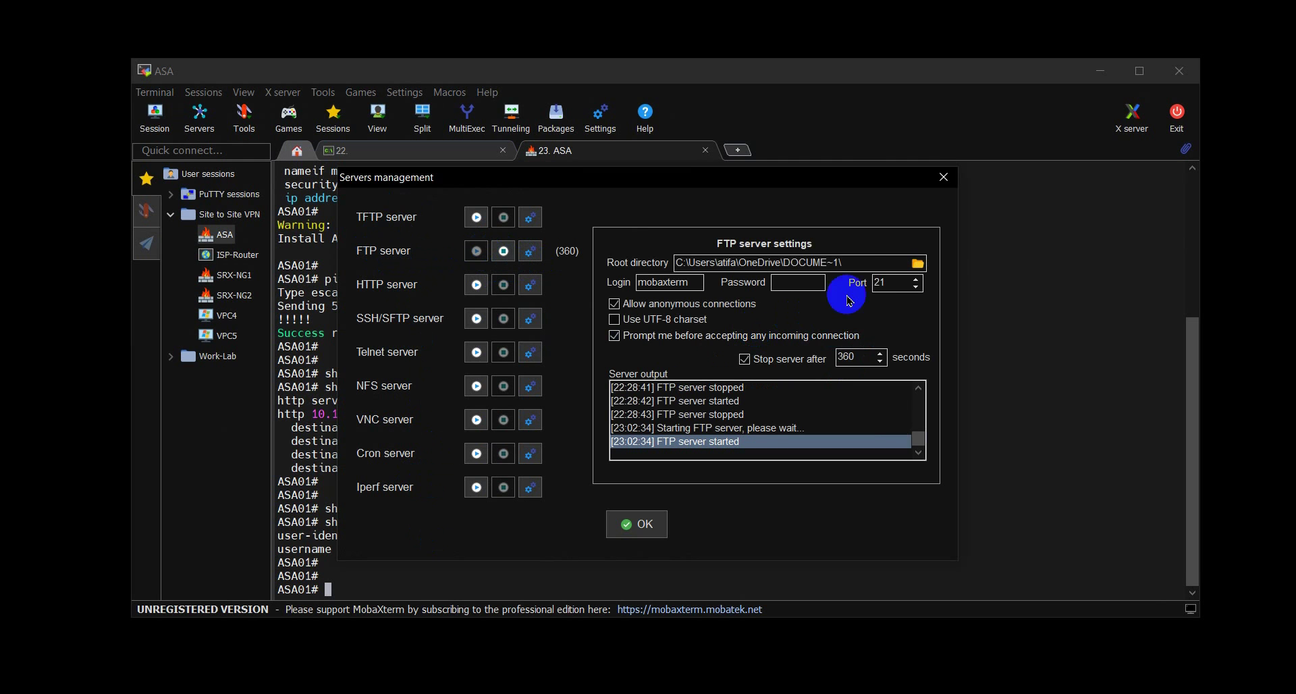
Step: Set the FTP server's root directory to the user's Downloads folder and close the server settings
left_click_drag(866, 261, 676, 260)
left_click(761, 264)
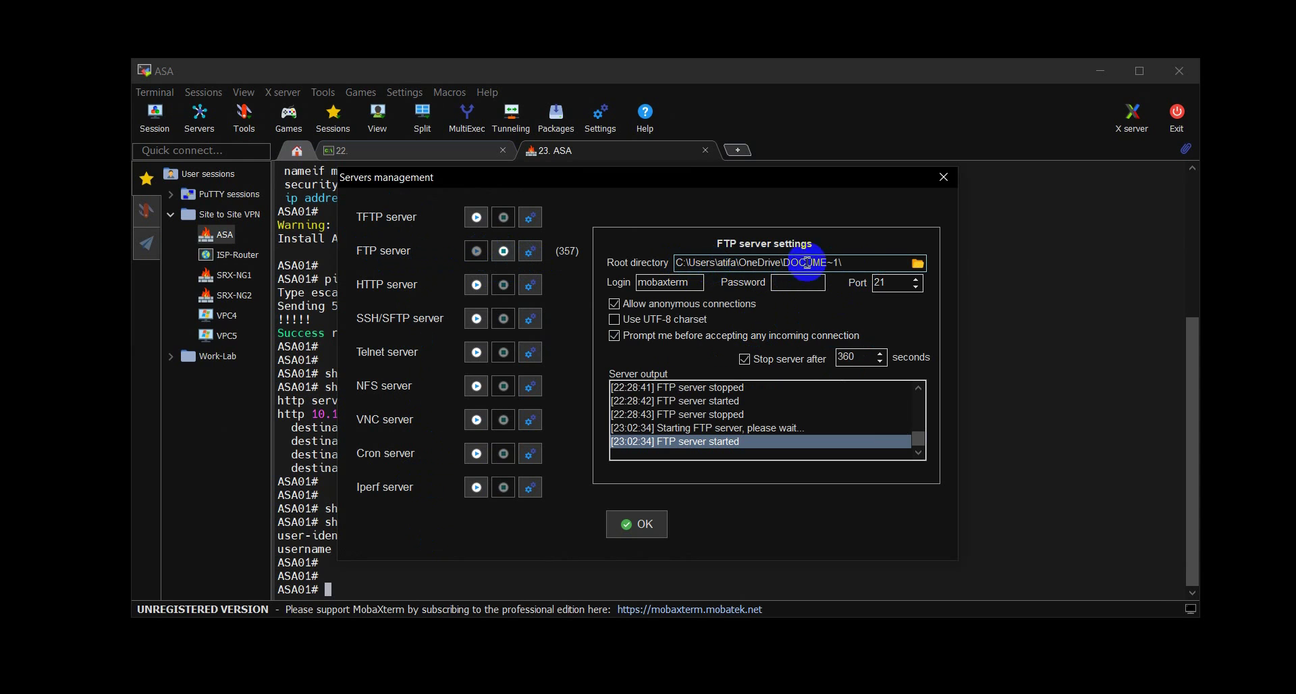
double_click(691, 261)
left_click(691, 261)
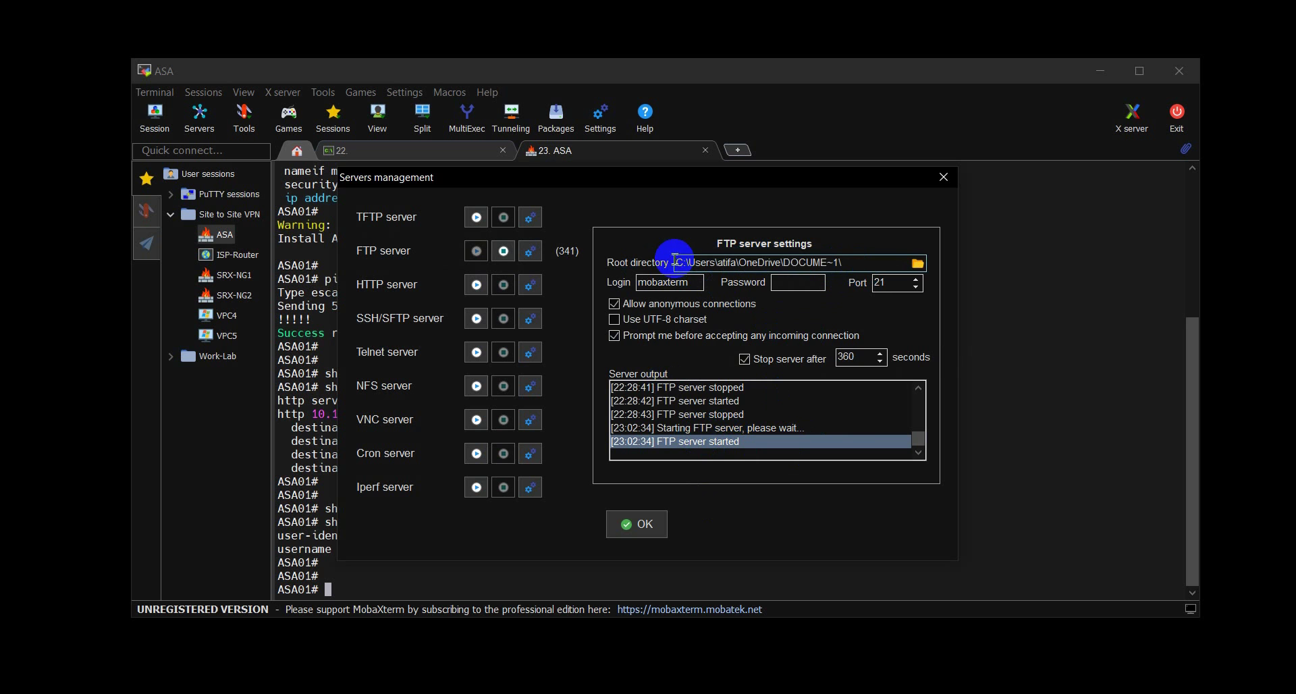
left_click(921, 263)
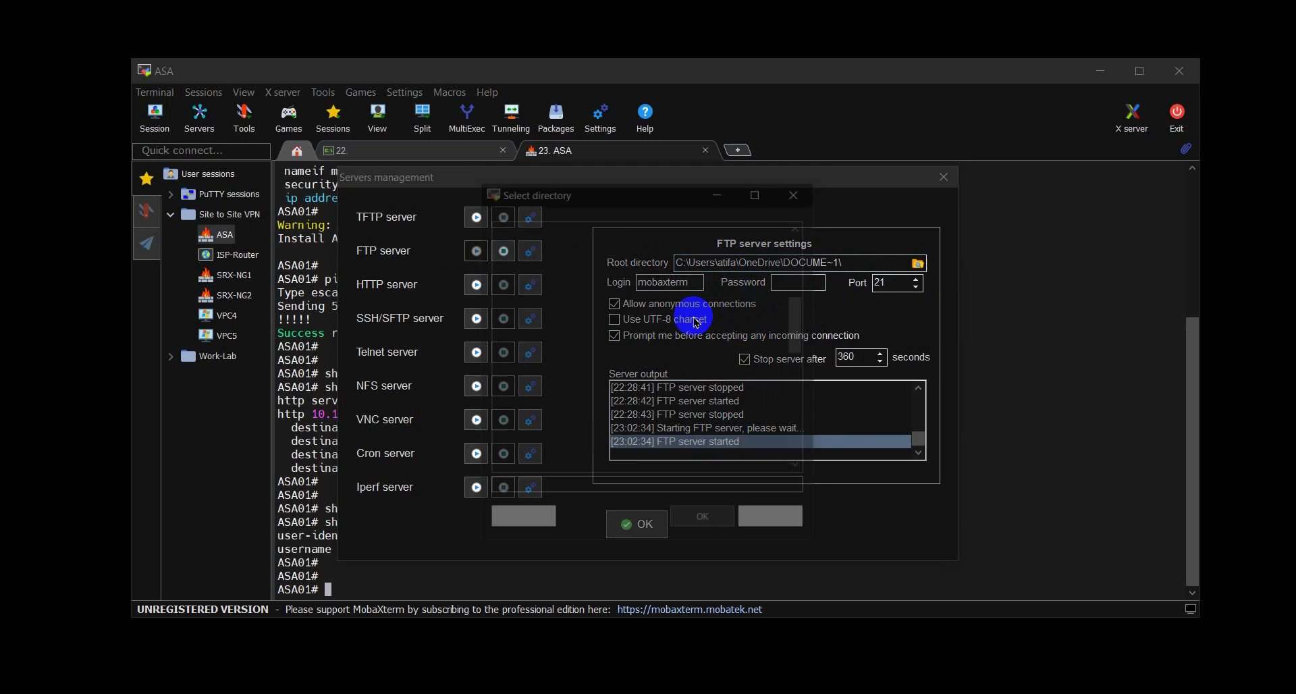
left_click(597, 309)
left_click(707, 521)
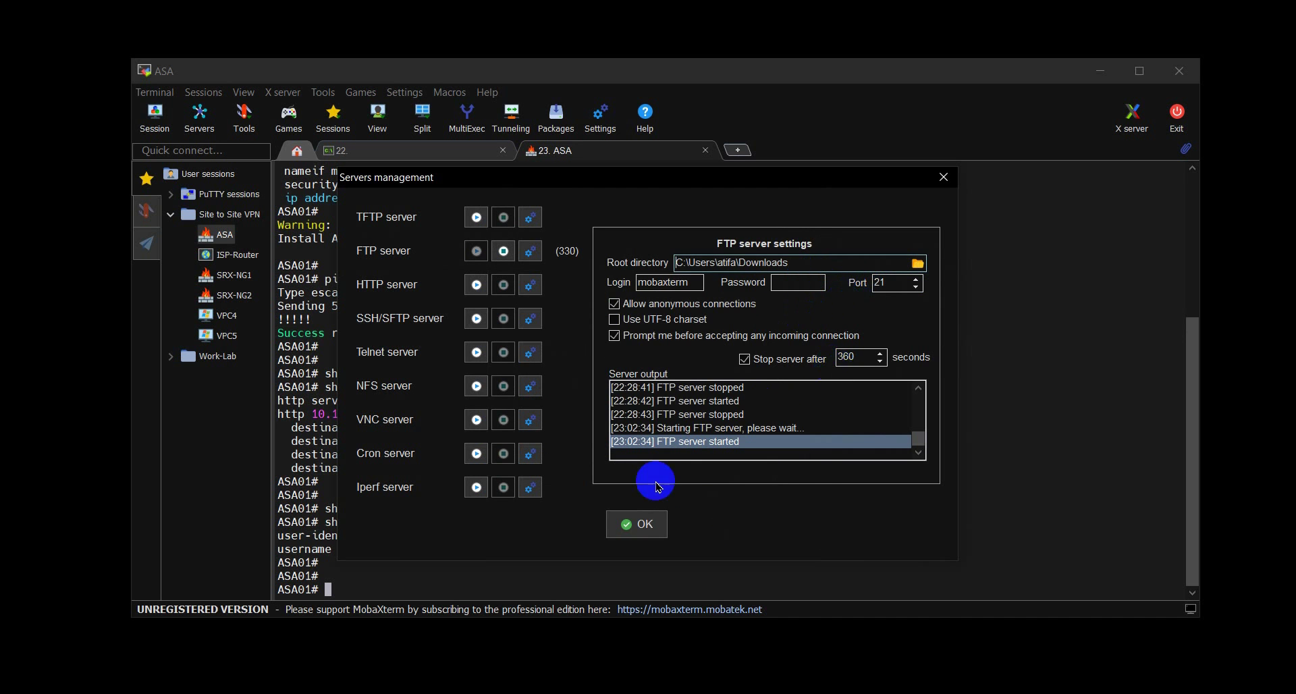
left_click(640, 529)
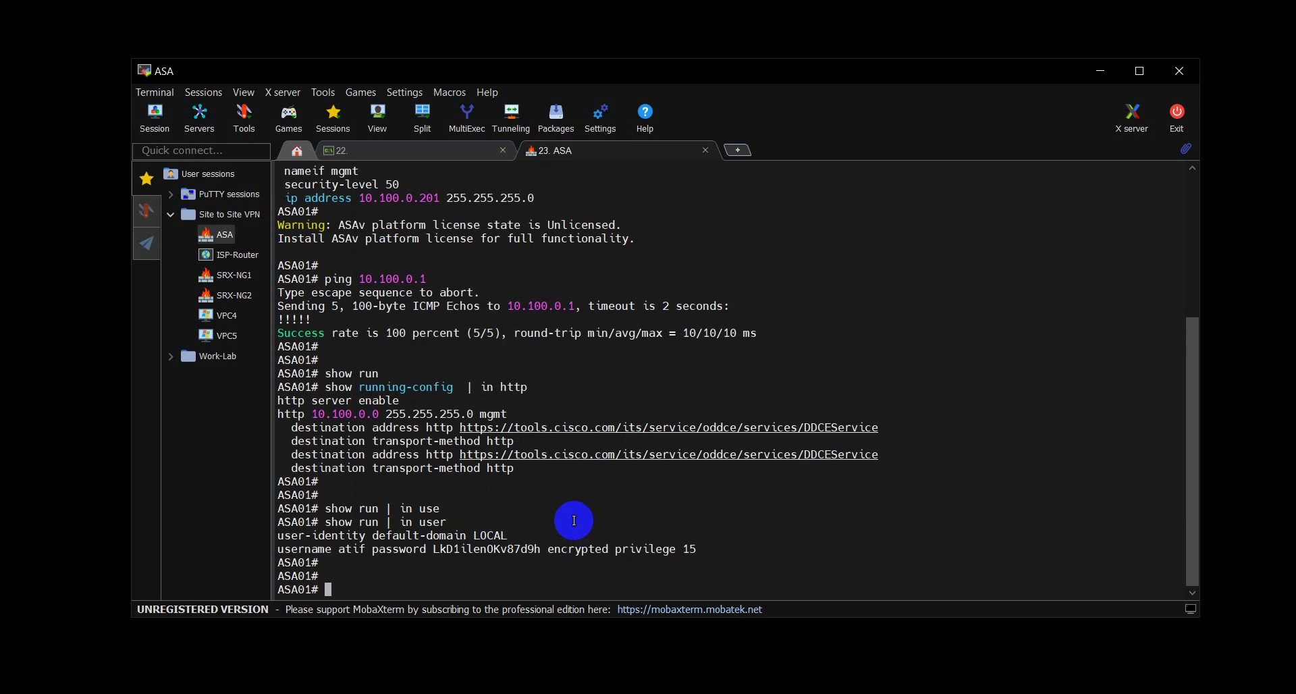
Step: Begin a "copy ftp:" command at the ASA01 prompt
key("Return")
key("Return")
key("Return")
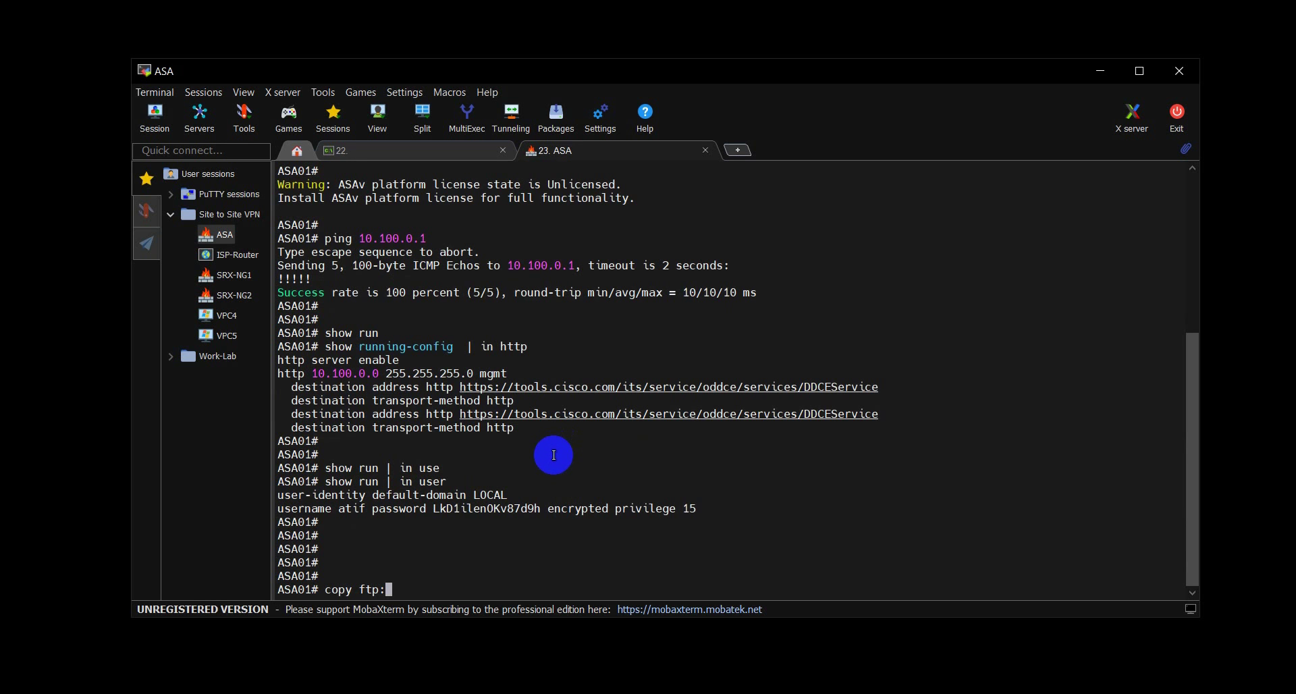
Step: Find the VMnet8 adapter's IPv4 address in the local terminal's network listing and select it, then return to the ASA session
left_click(419, 149)
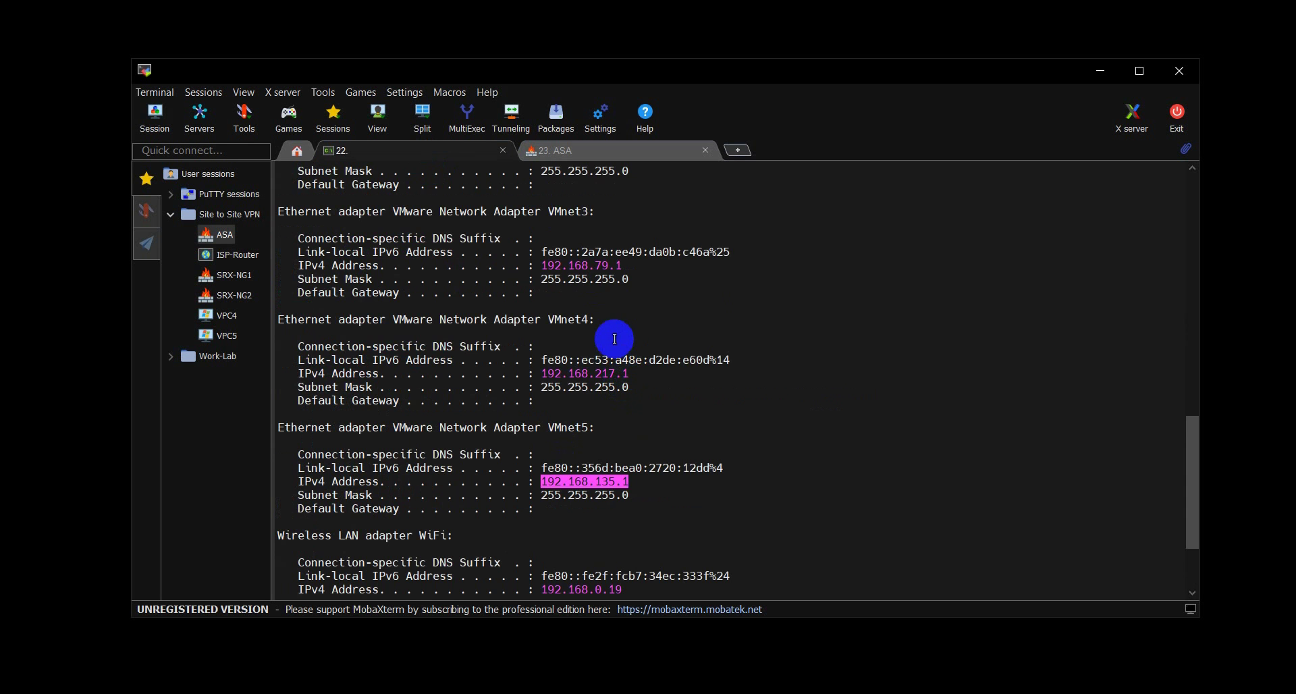
scroll(574, 361, "up", 2)
scroll(574, 361, "up", 1)
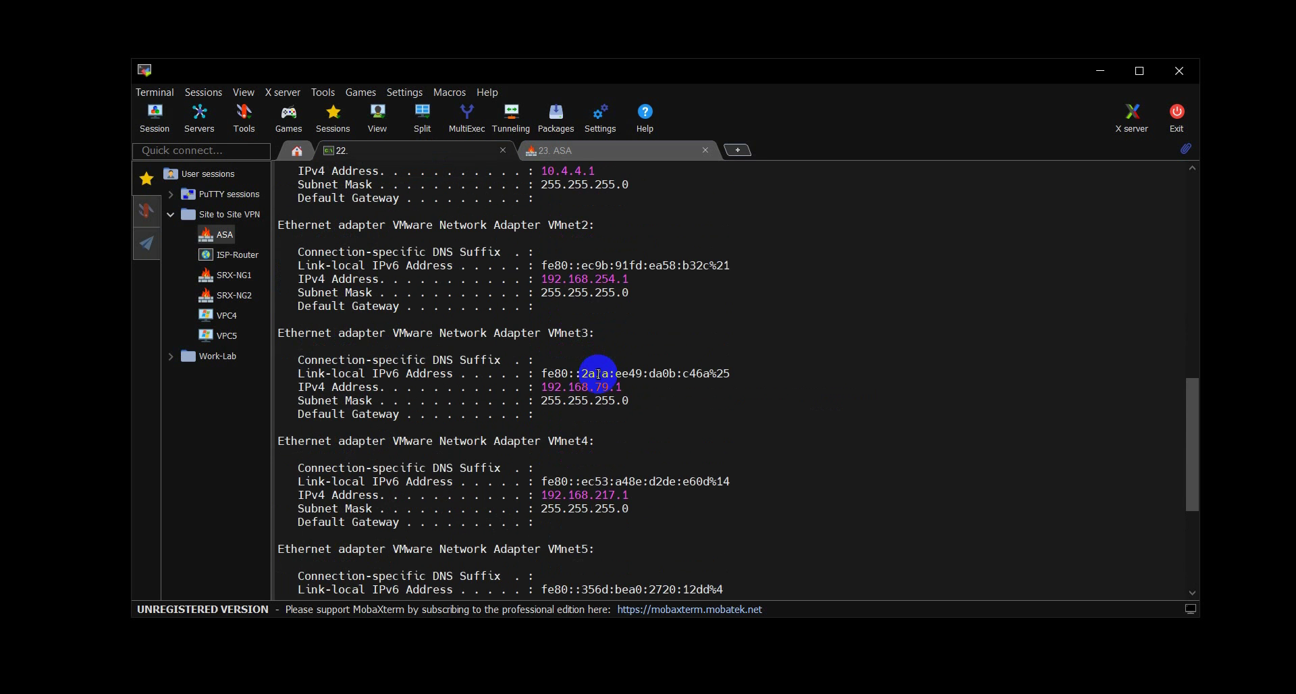
scroll(598, 373, "up", 7)
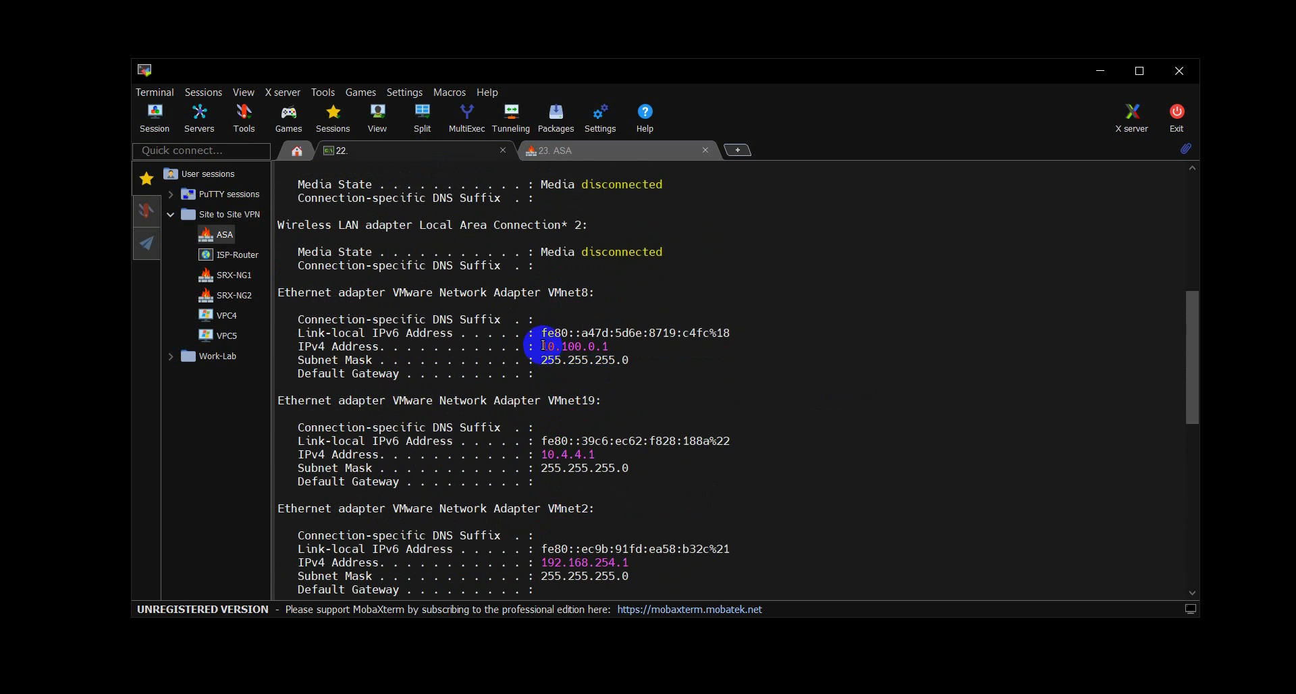
left_click_drag(543, 333, 631, 386)
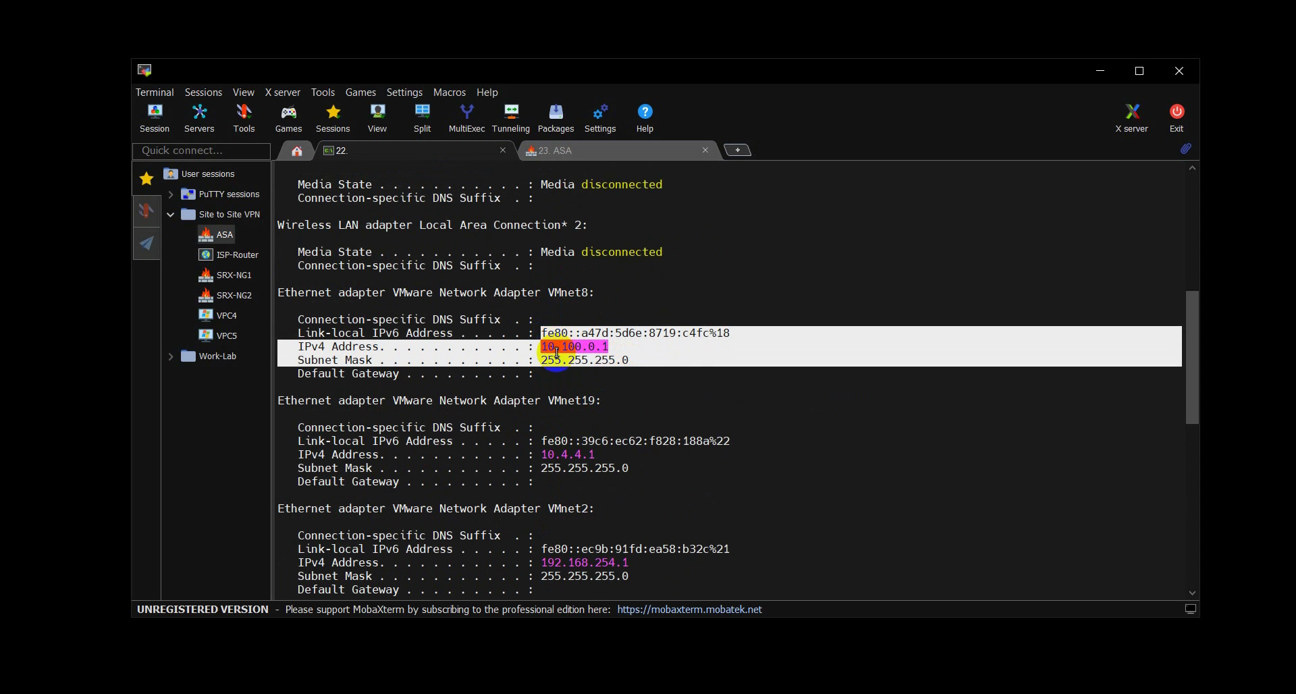
mouse_move(544, 346)
left_mouse_down()
mouse_move(611, 351)
mouse_move(553, 346)
left_mouse_up()
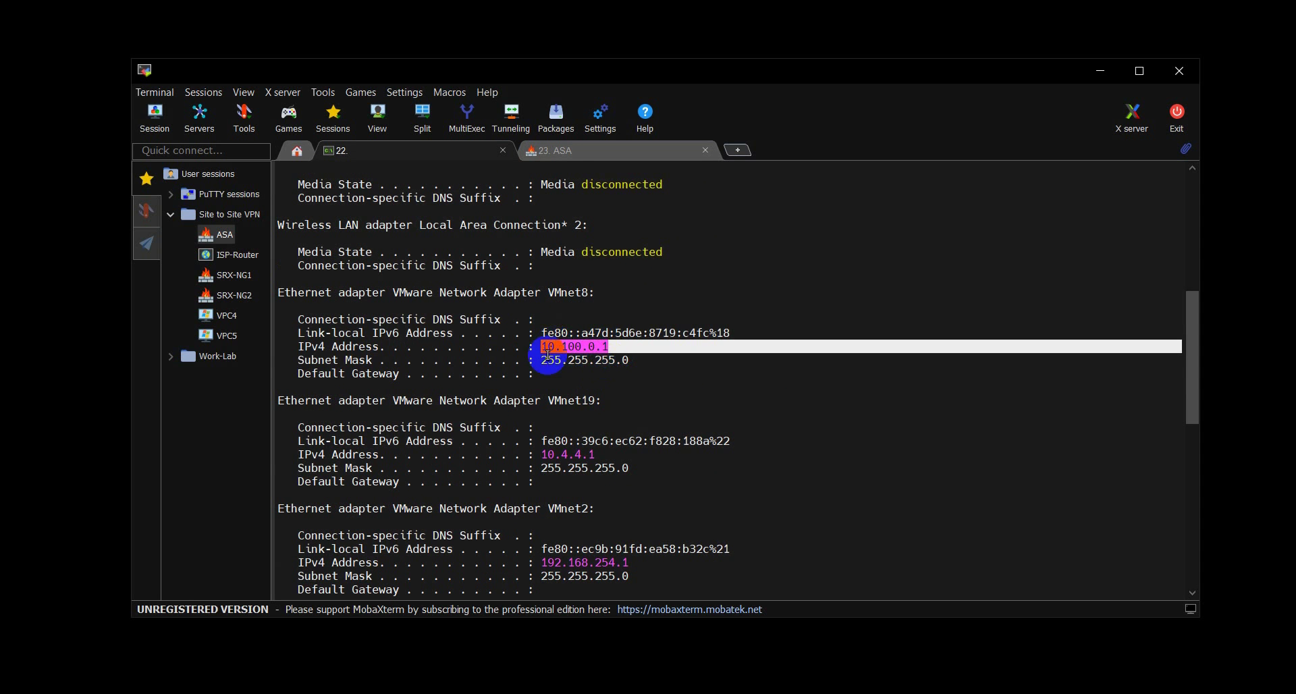
left_click_drag(542, 333, 608, 346)
left_click(548, 348)
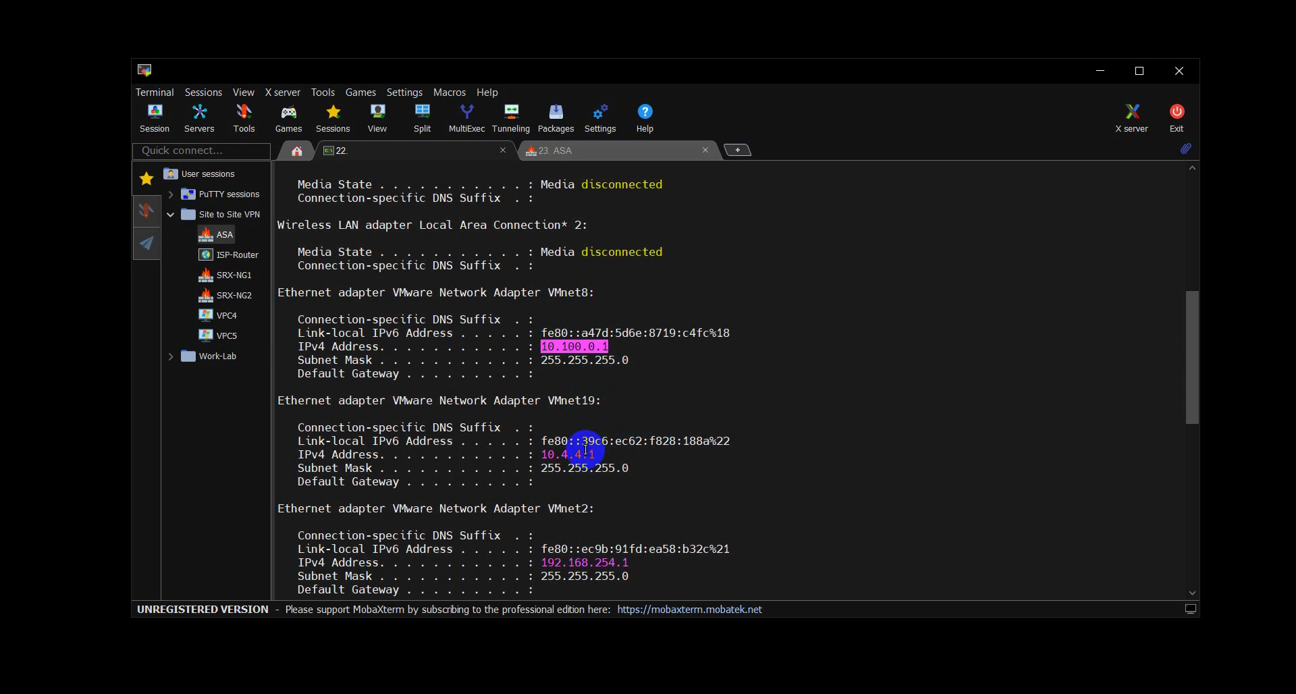
scroll(591, 427, "down", 4)
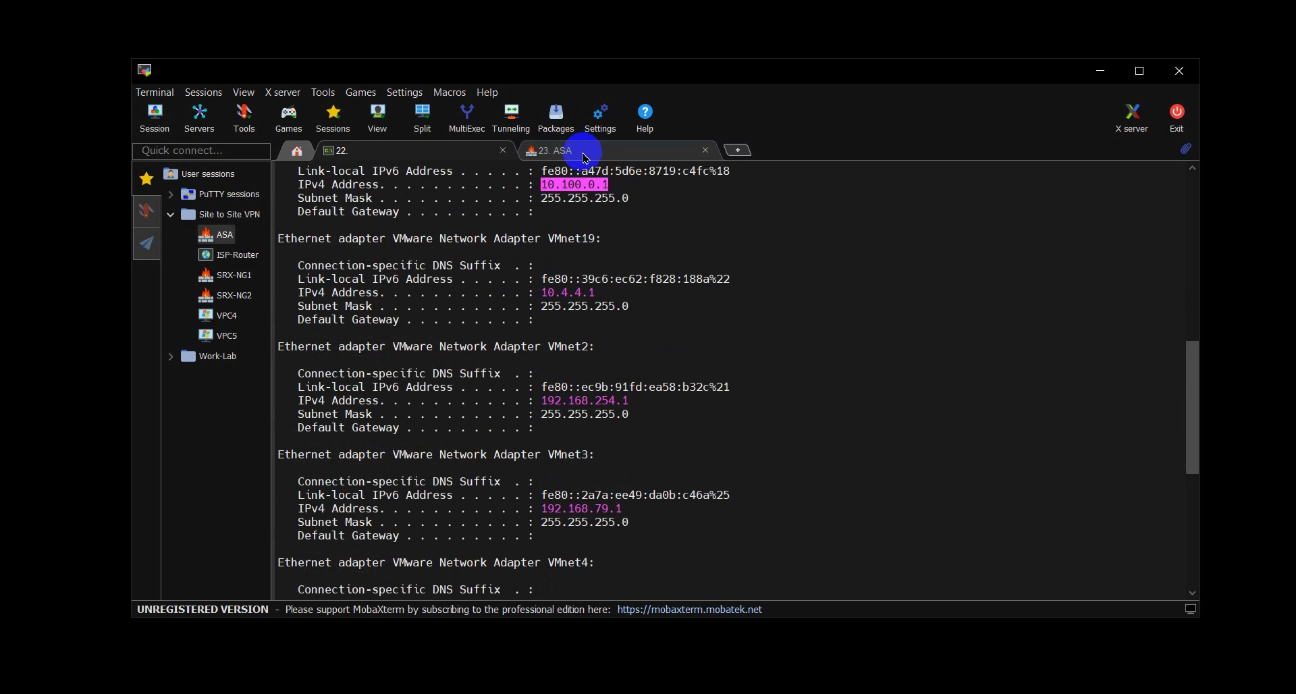
scroll(587, 324, "up", 5)
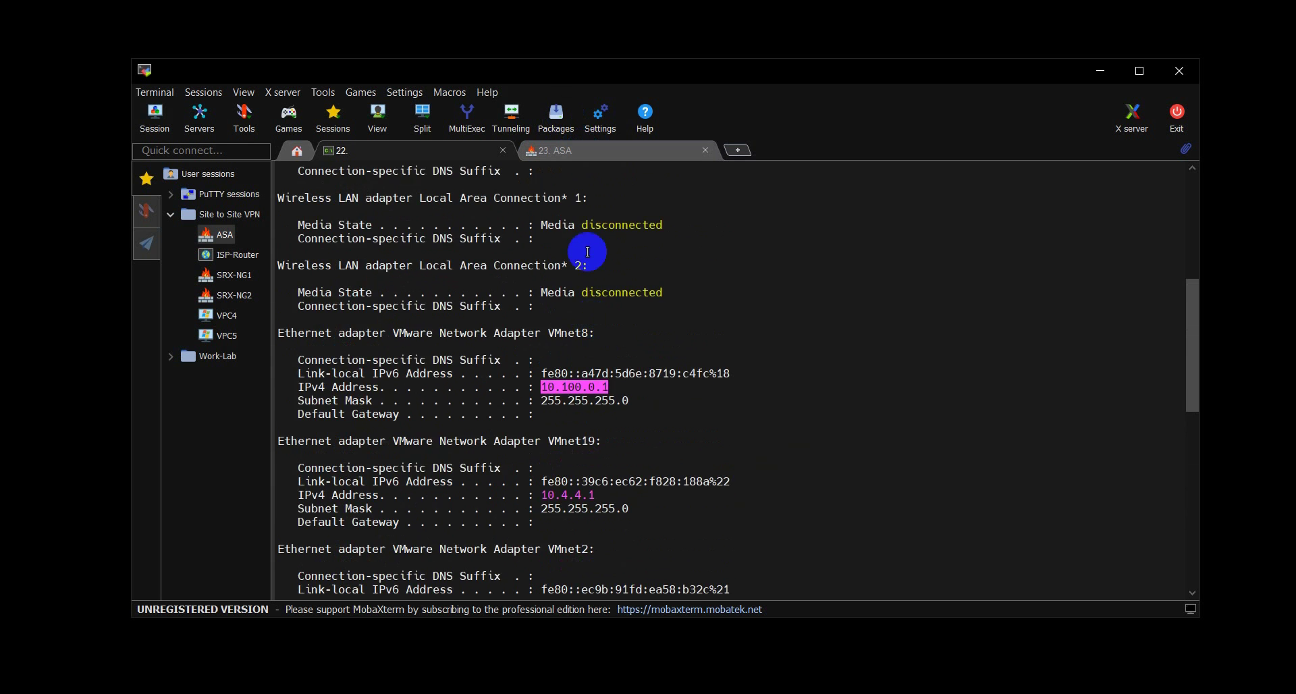
scroll(380, 188, "up", 1)
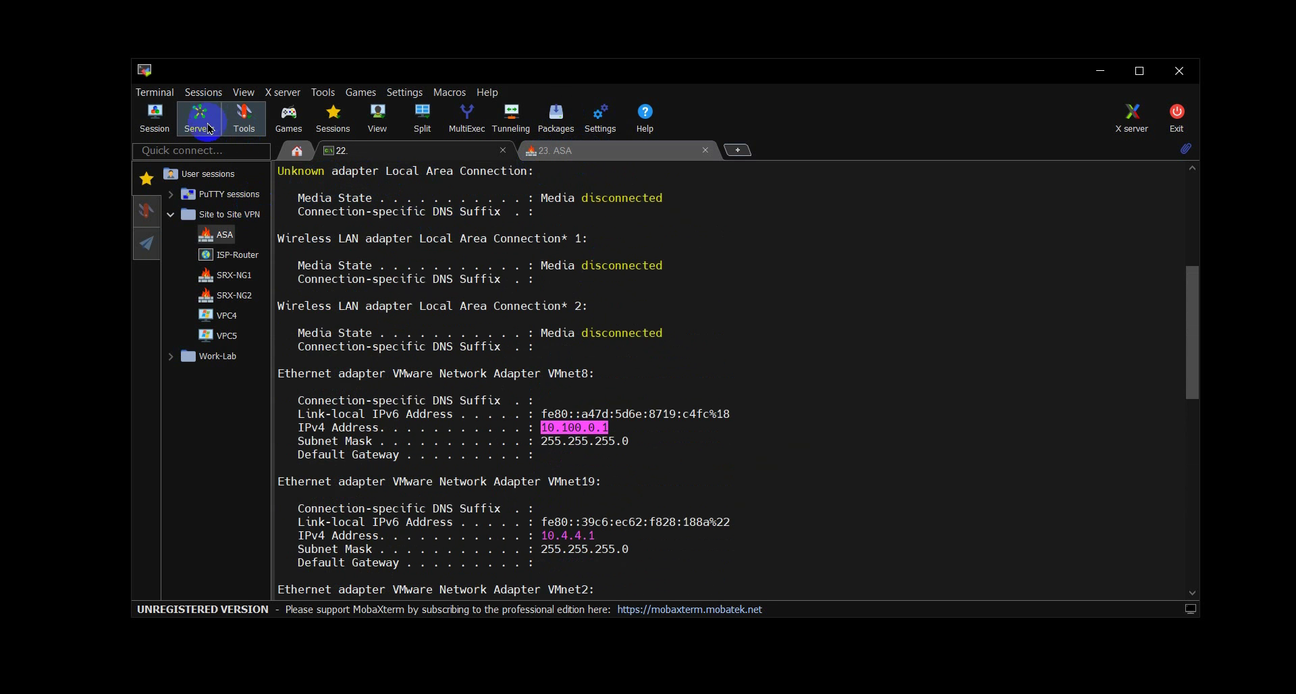
scroll(543, 389, "down", 1)
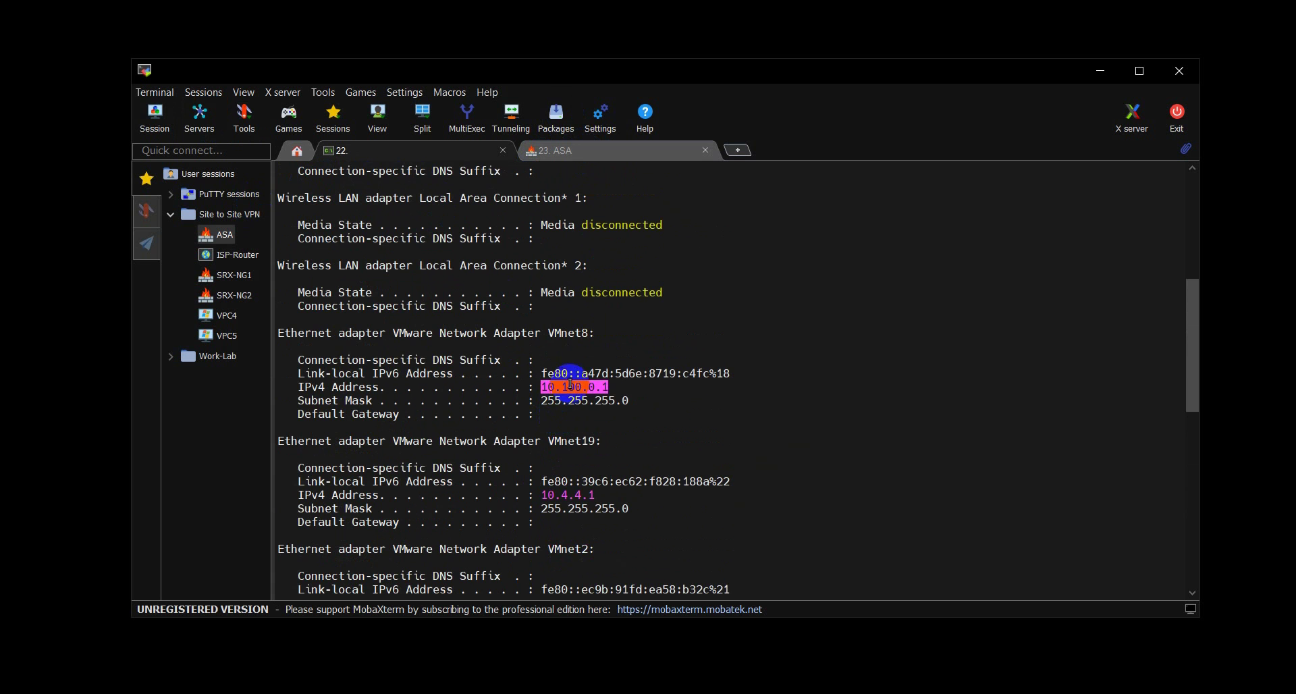
left_click(594, 151)
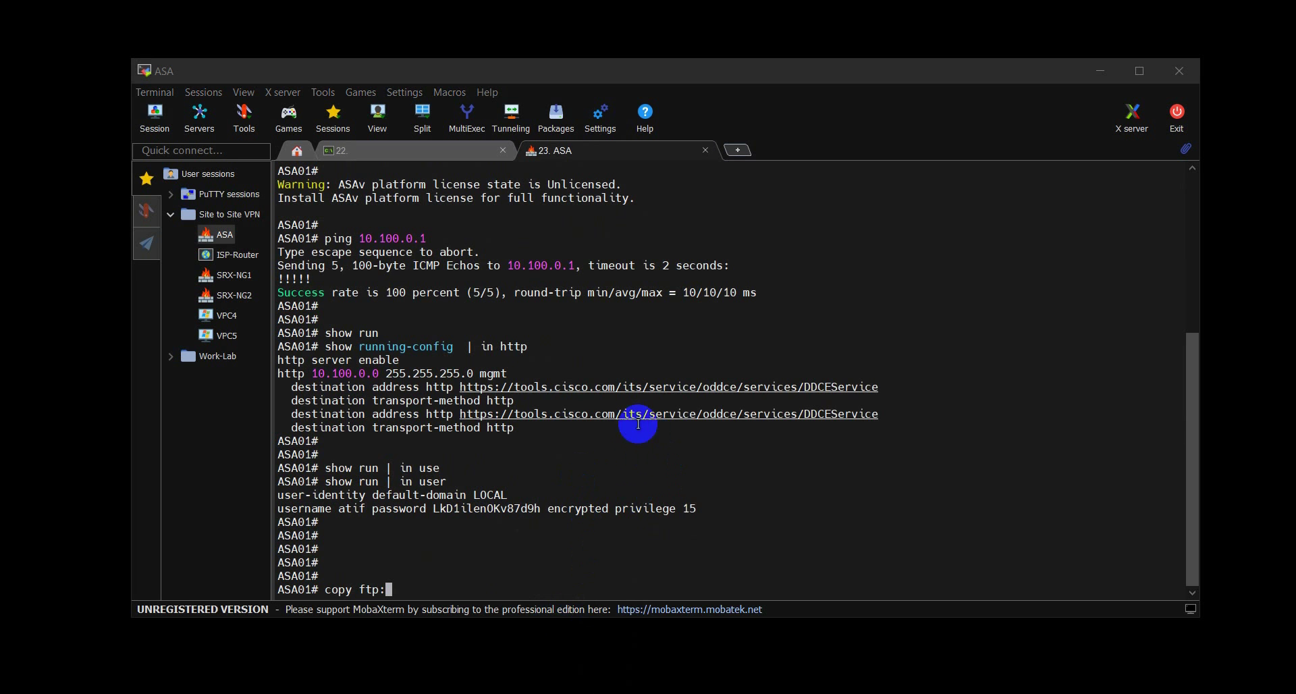
Step: Open File Explorer and go through This PC to the Downloads folder
key("super+e")
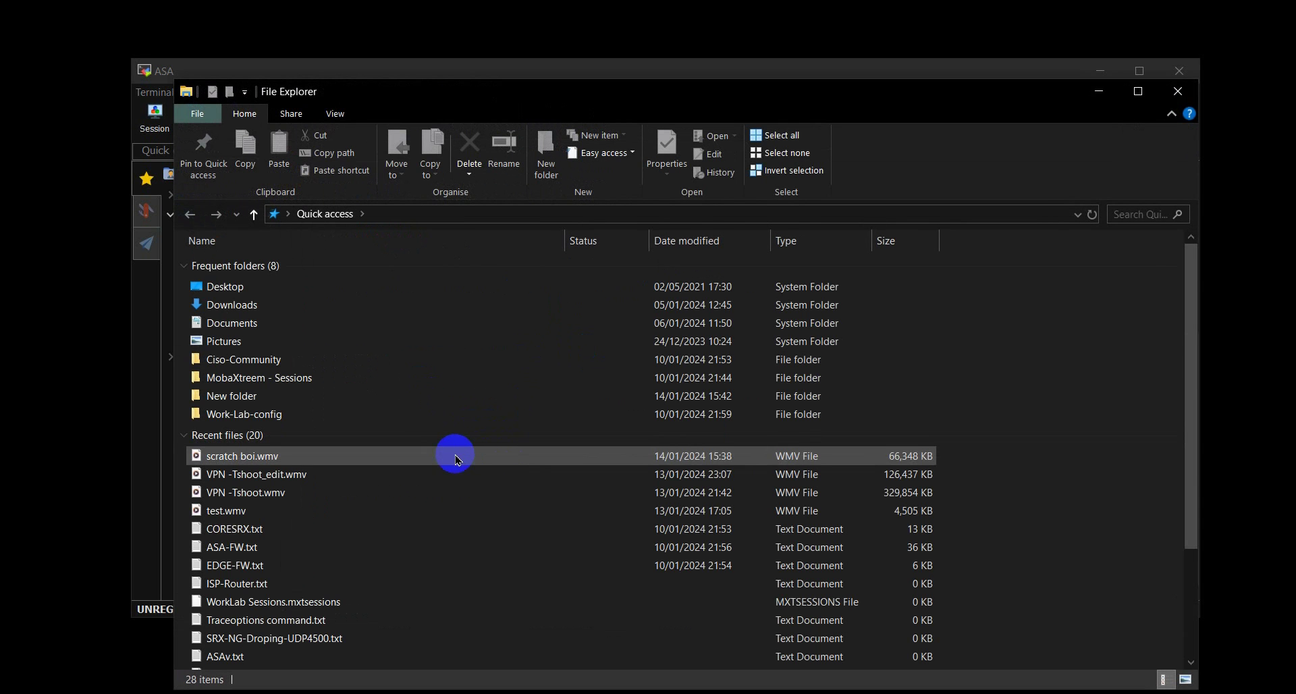
scroll(418, 457, "down", 2)
scroll(290, 445, "up", 5)
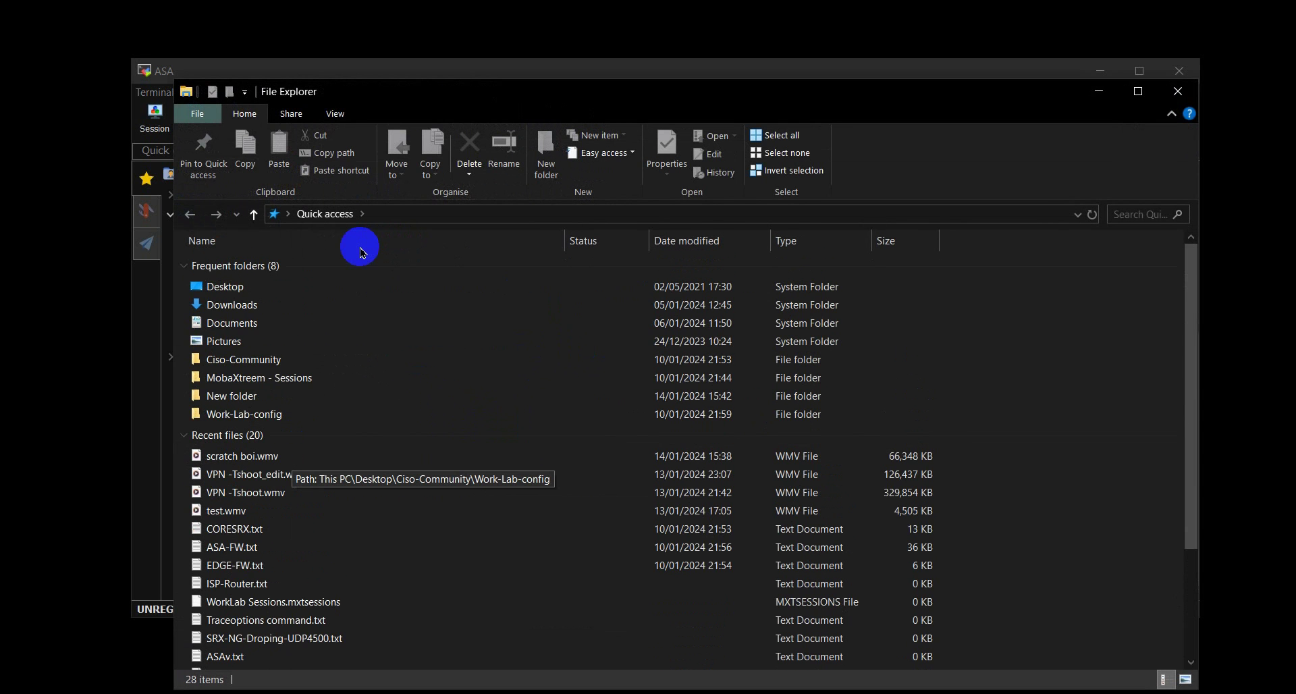
left_click(255, 214)
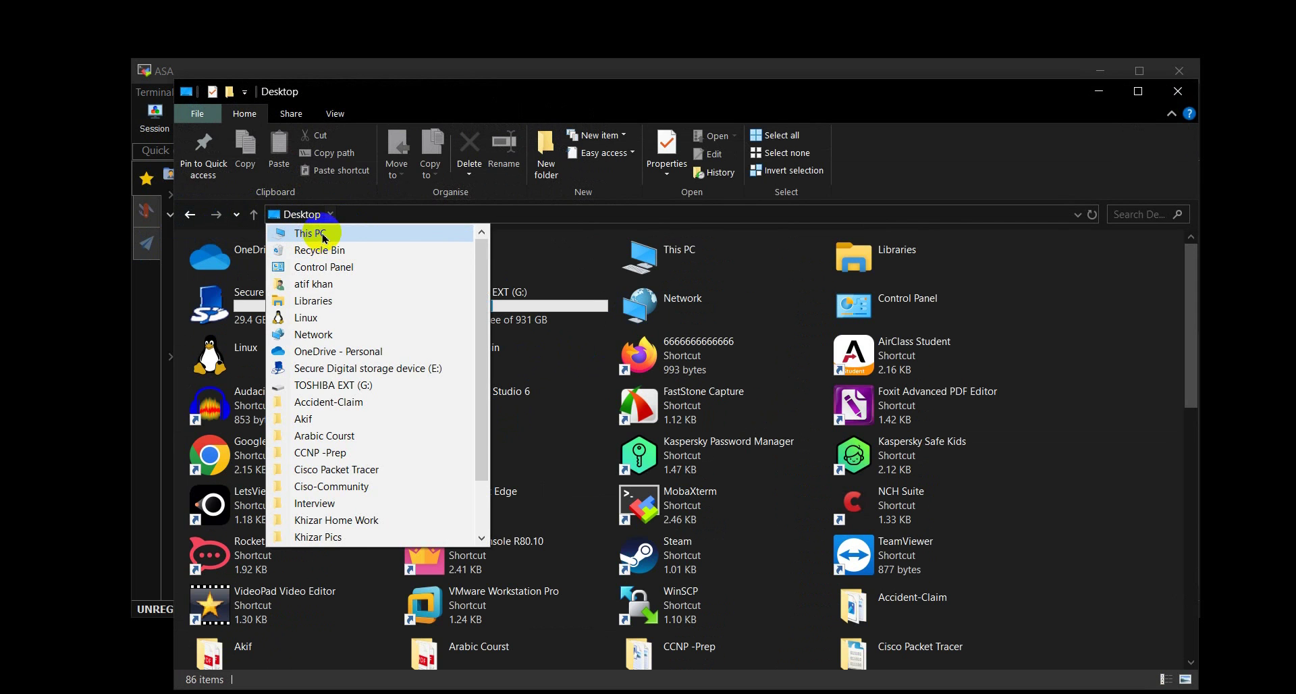
left_click(324, 237)
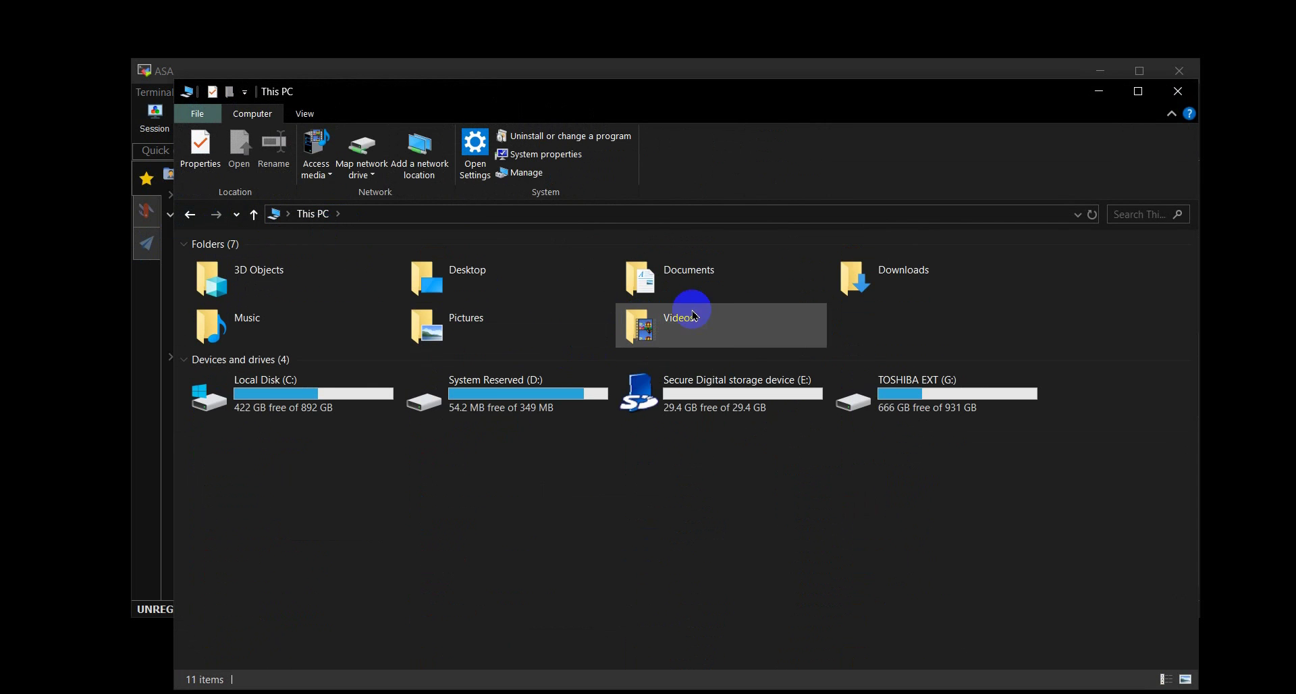
left_click(900, 282)
double_click(900, 282)
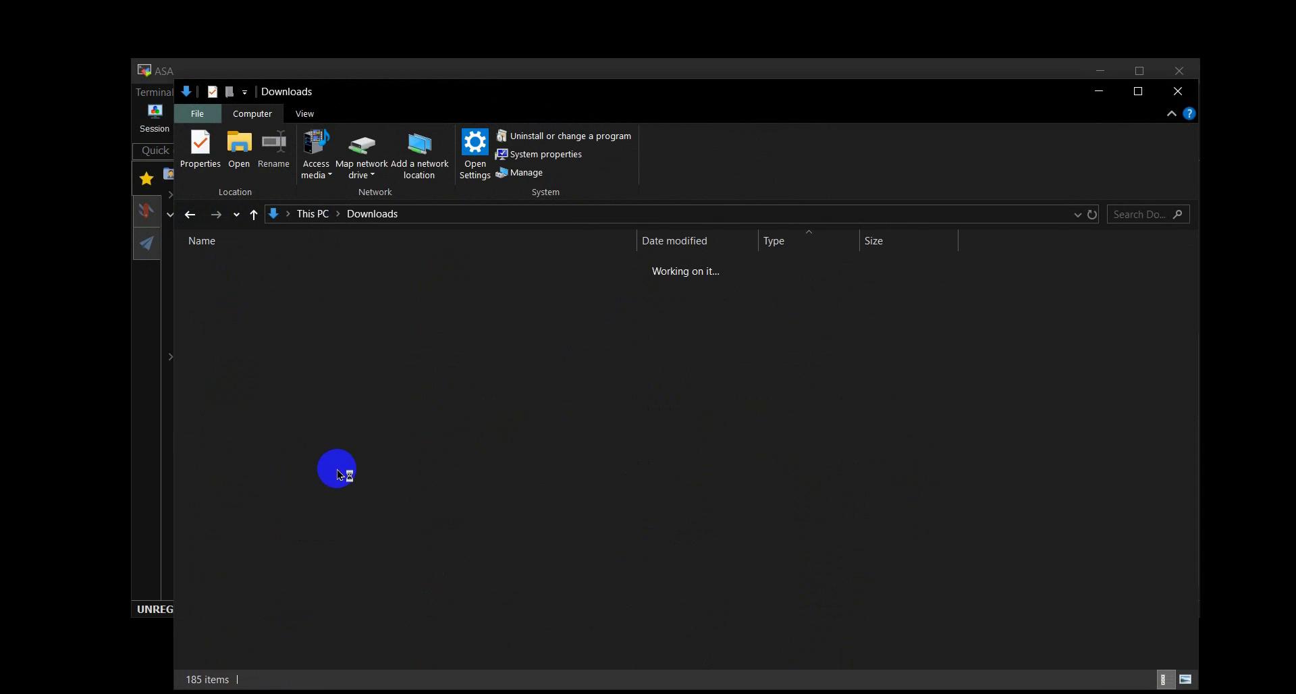
Step: Find openvswitch.gns3a in the Downloads folder, copy its full file name without changing it, and close File Explorer
scroll(338, 477, "down", 5)
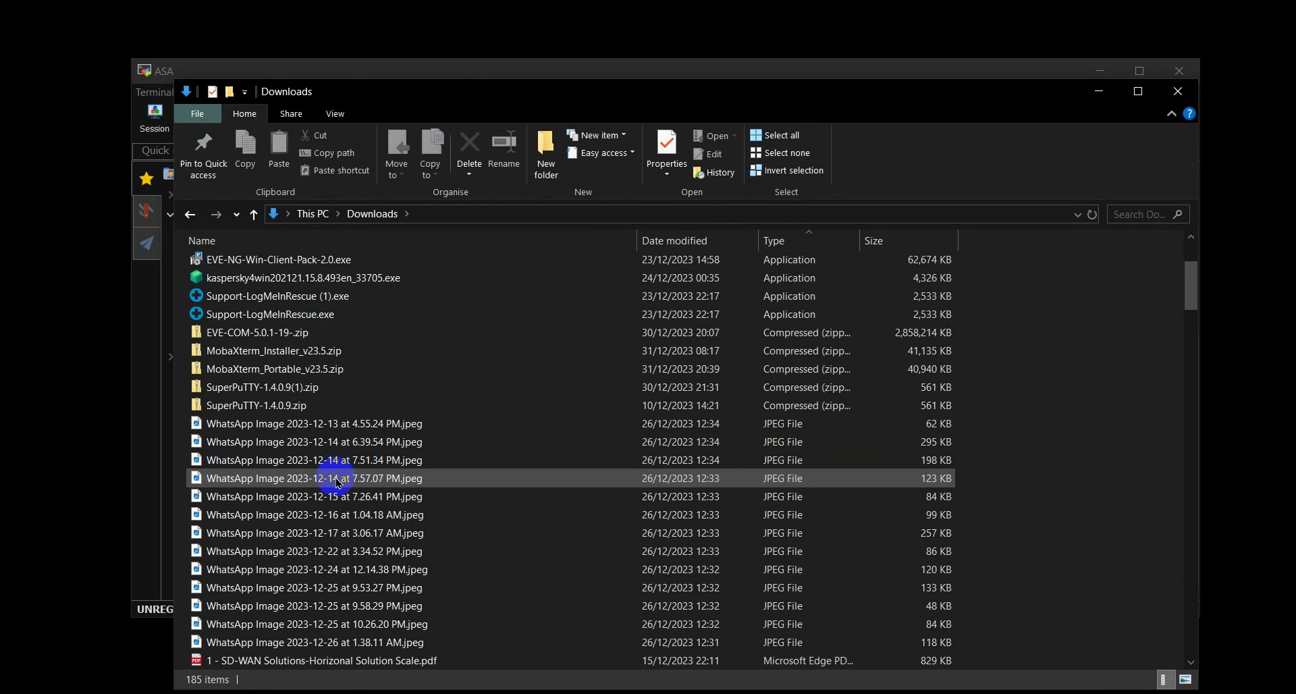
scroll(331, 489, "down", 15)
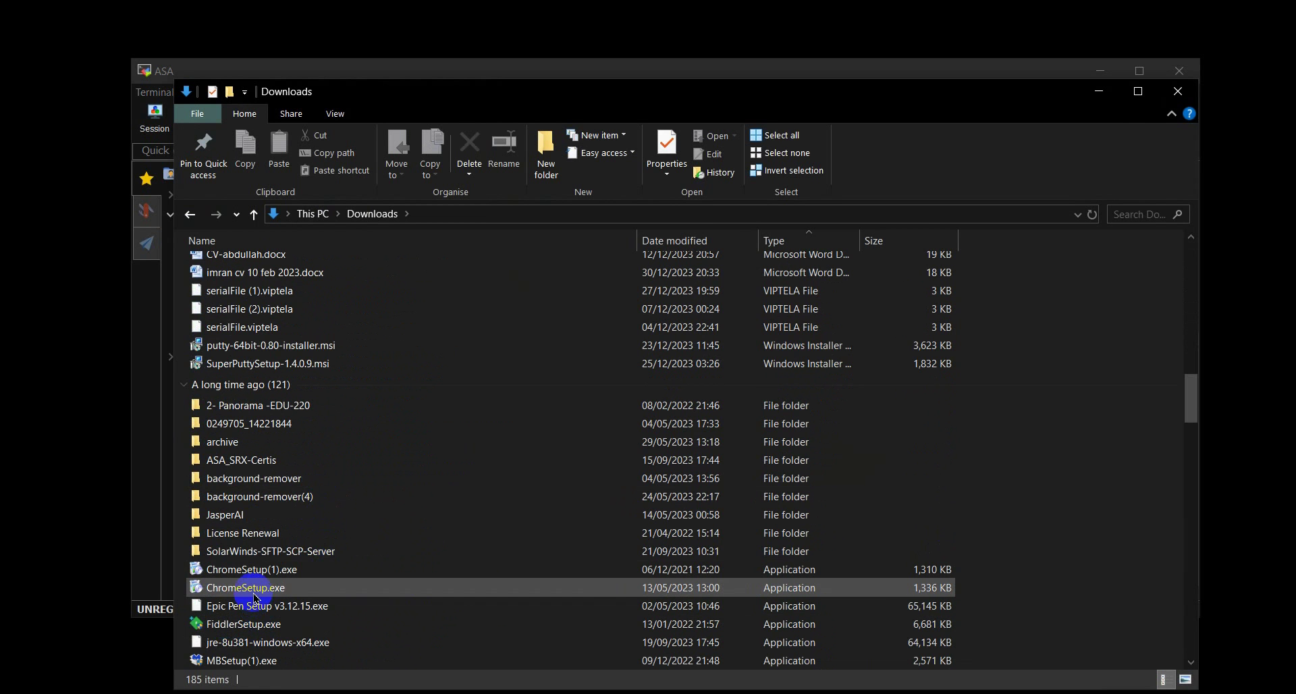
scroll(280, 593, "down", 1)
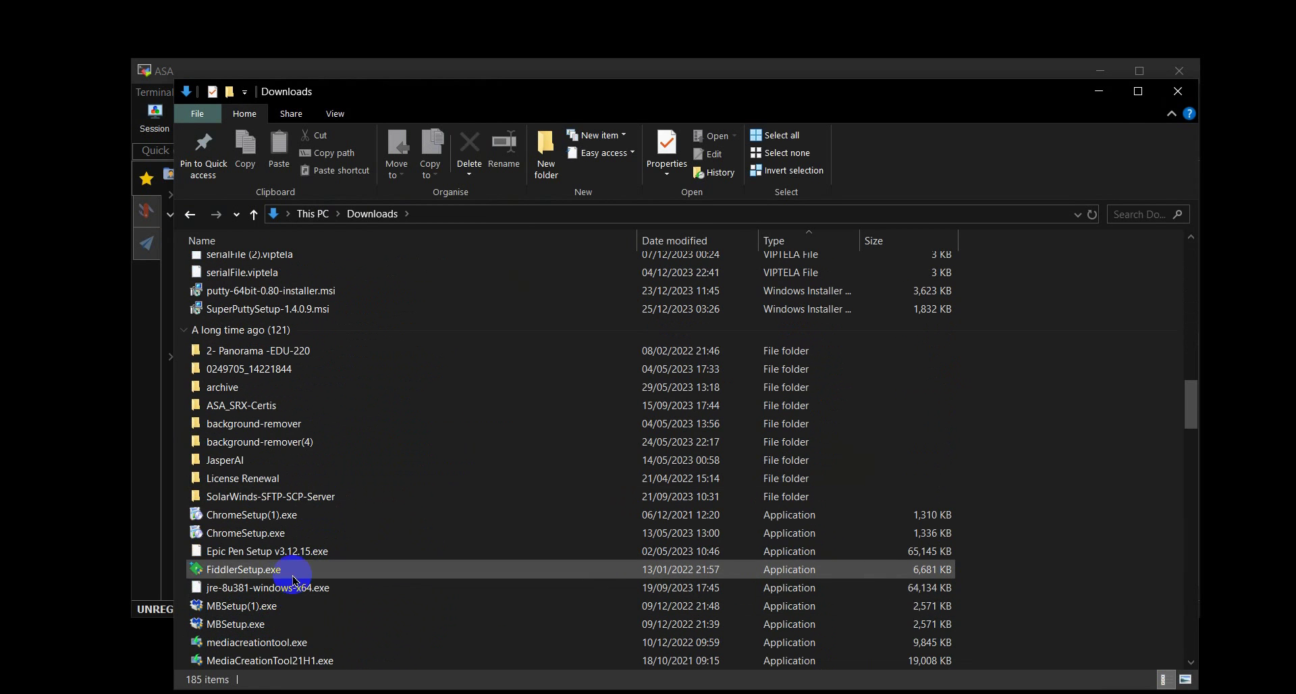
scroll(309, 532, "down", 8)
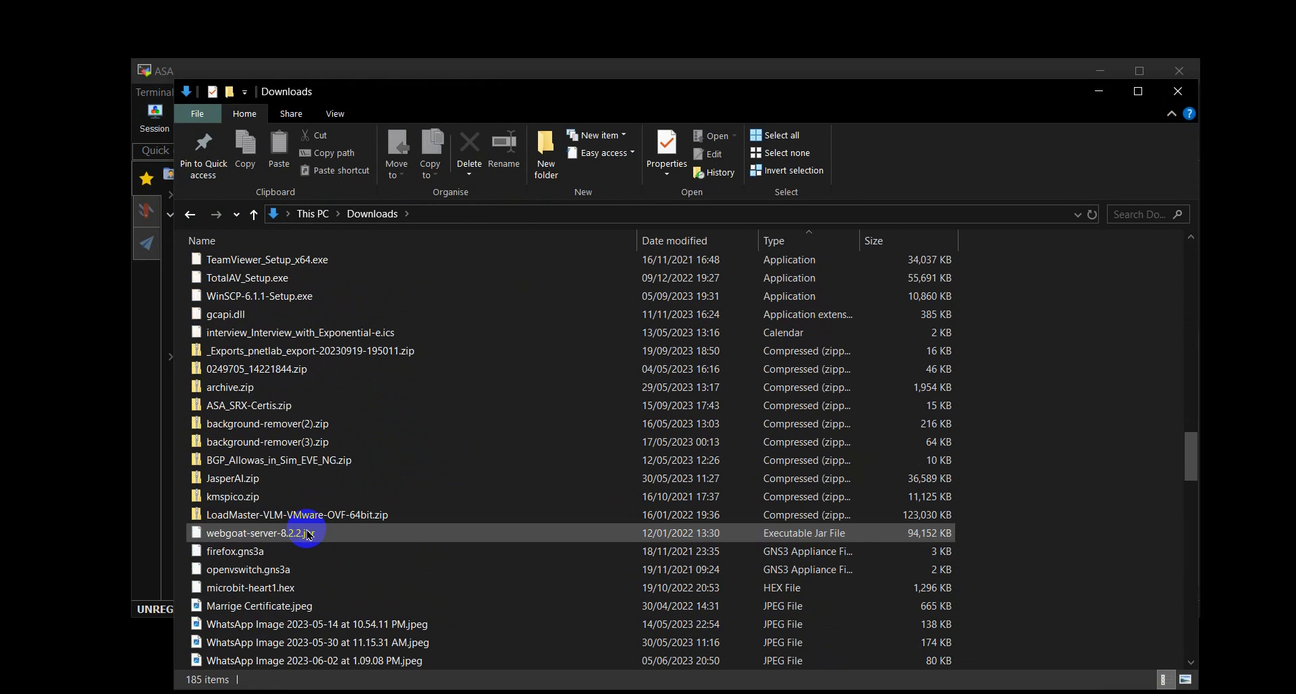
left_click(265, 572)
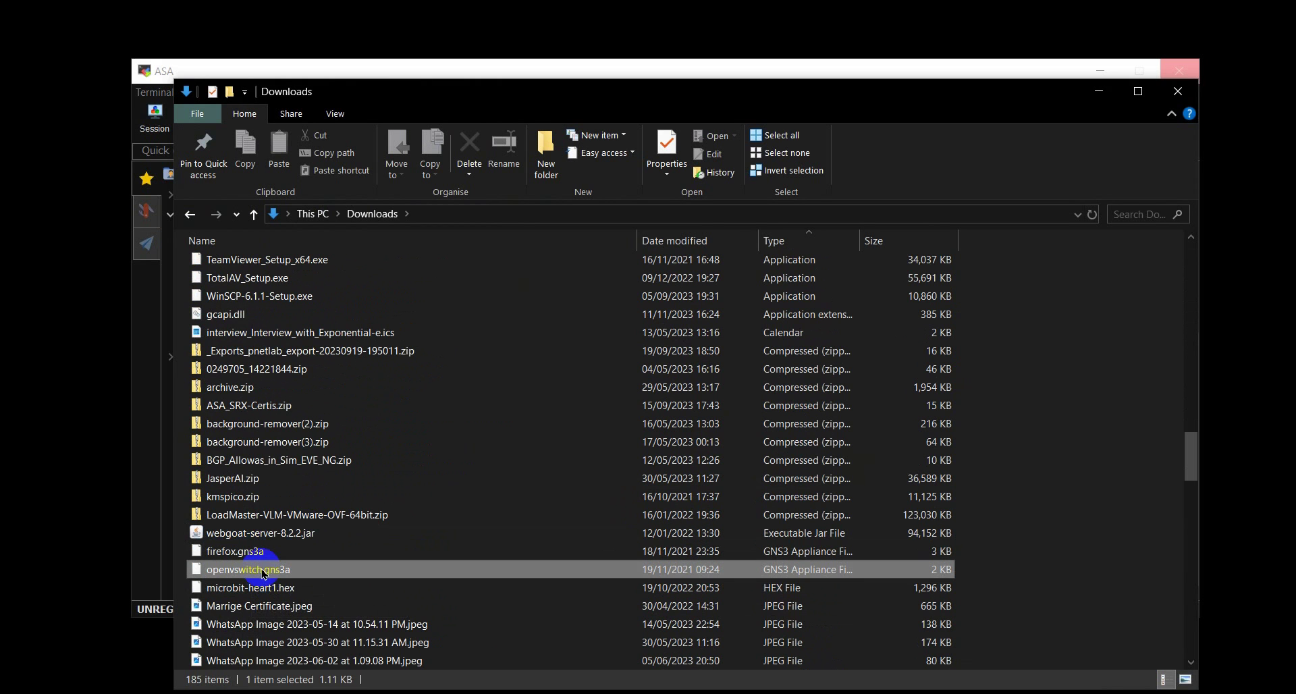
right_click(261, 570)
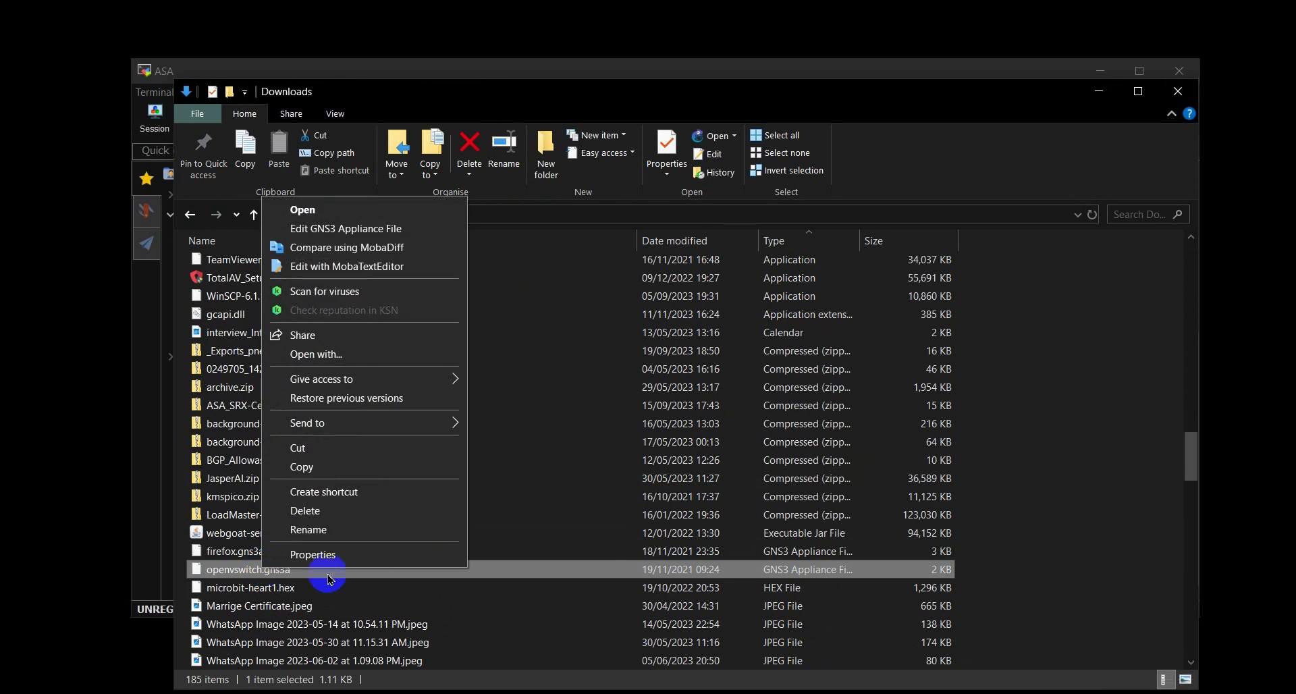
left_click(344, 533)
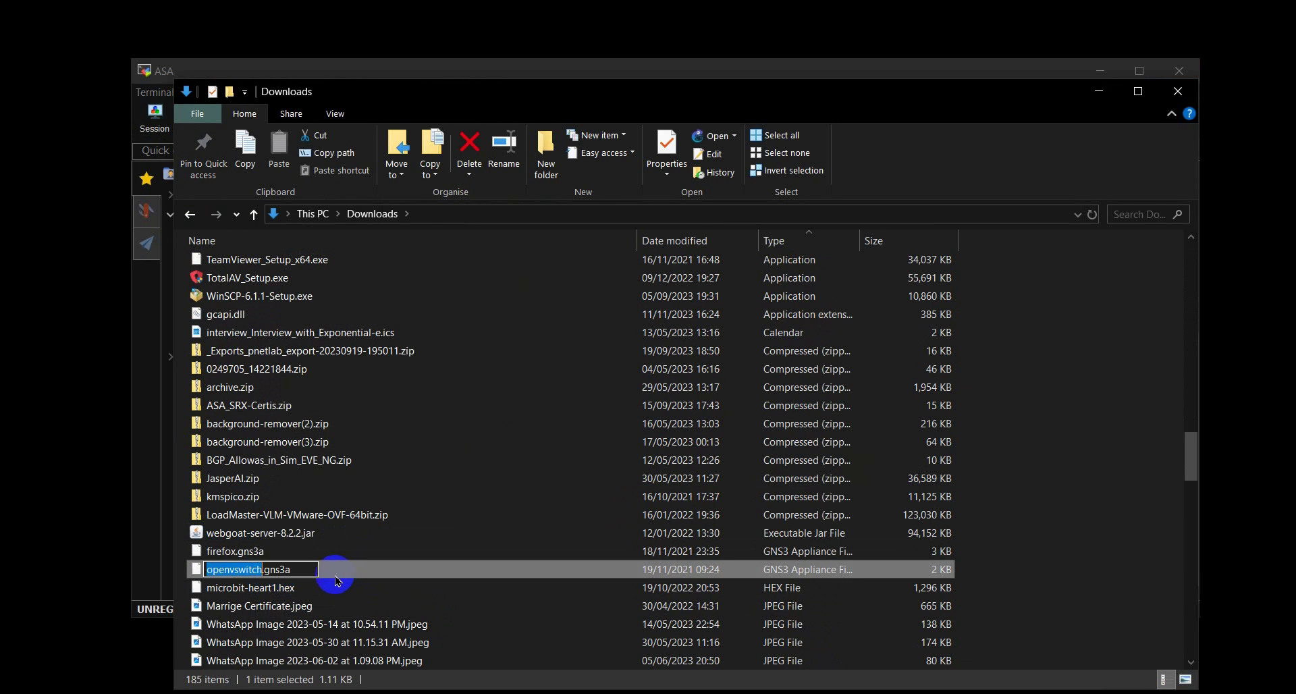
left_click(300, 569)
left_click_drag(257, 567, 207, 569)
right_click(246, 569)
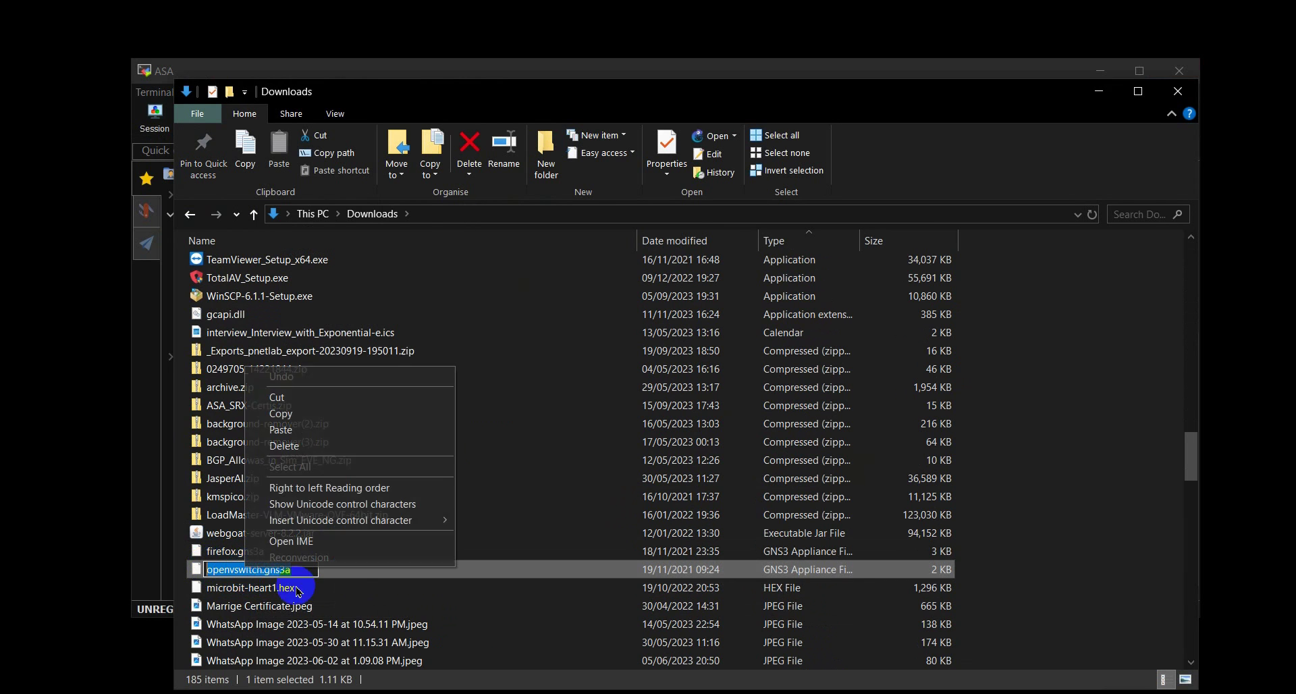
left_click(321, 419)
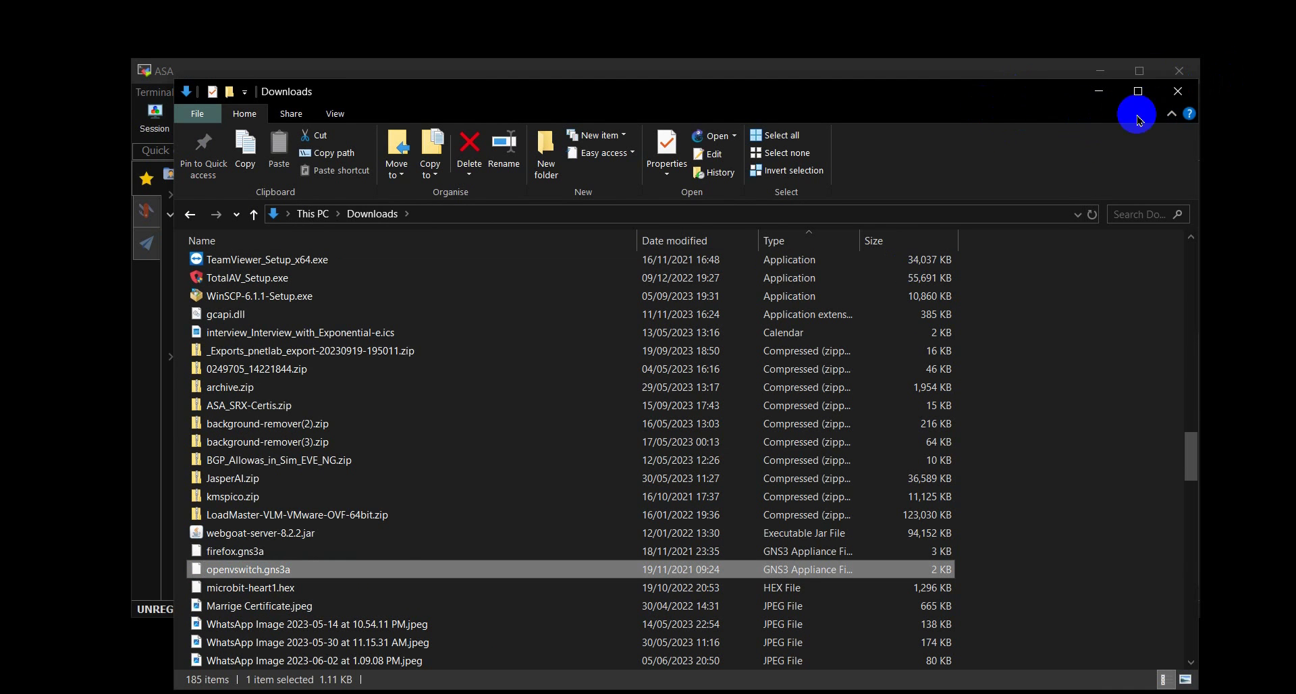
left_click(1178, 91)
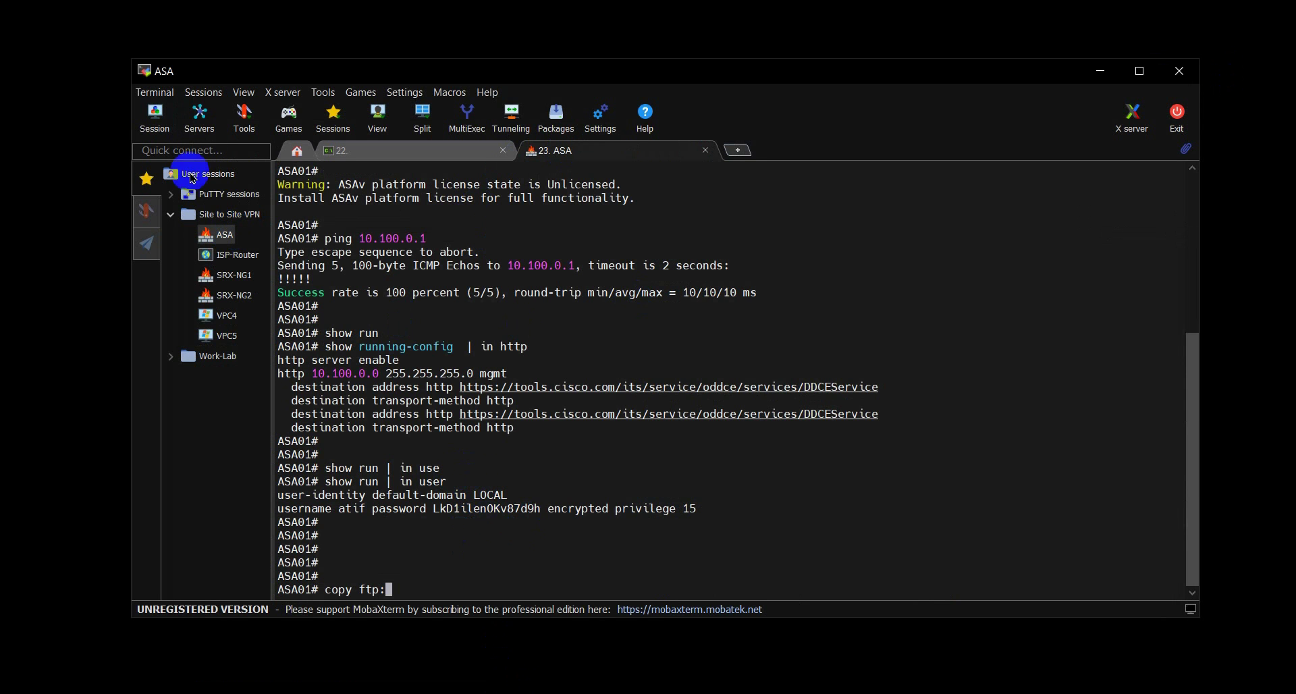
Step: Check the FTP server's root directory and connection settings, then close the server management window
left_click(201, 121)
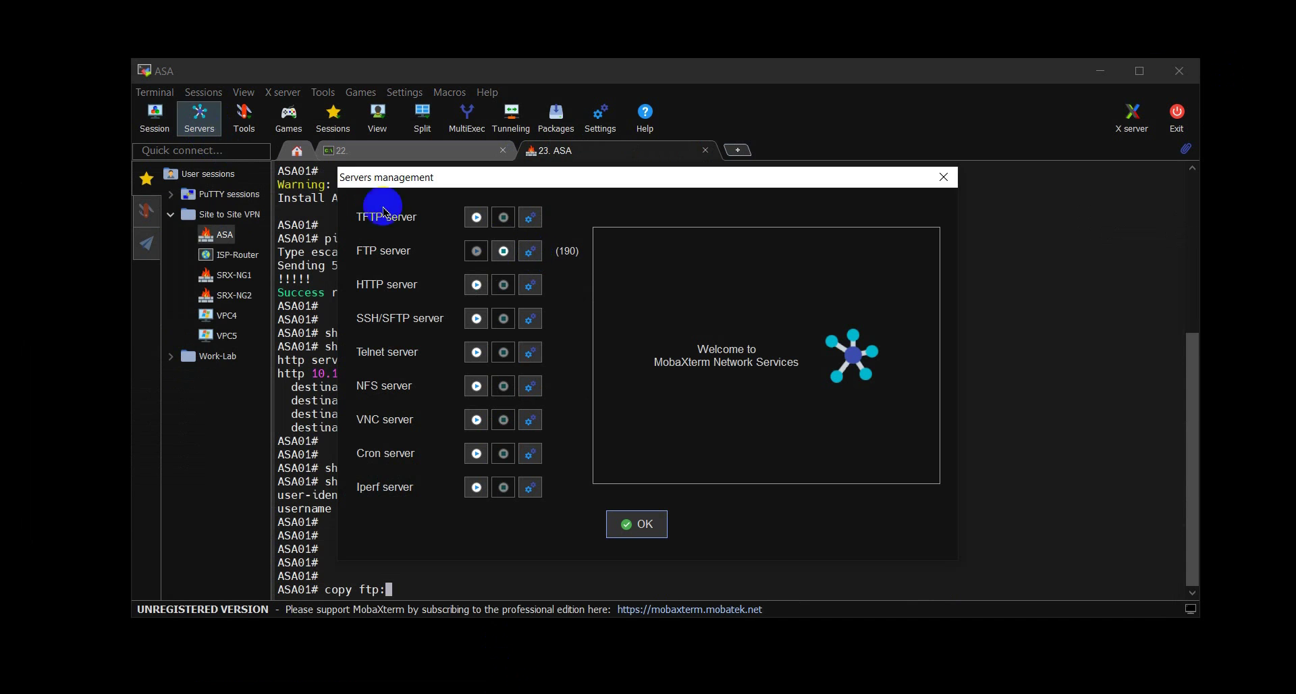
left_click(531, 251)
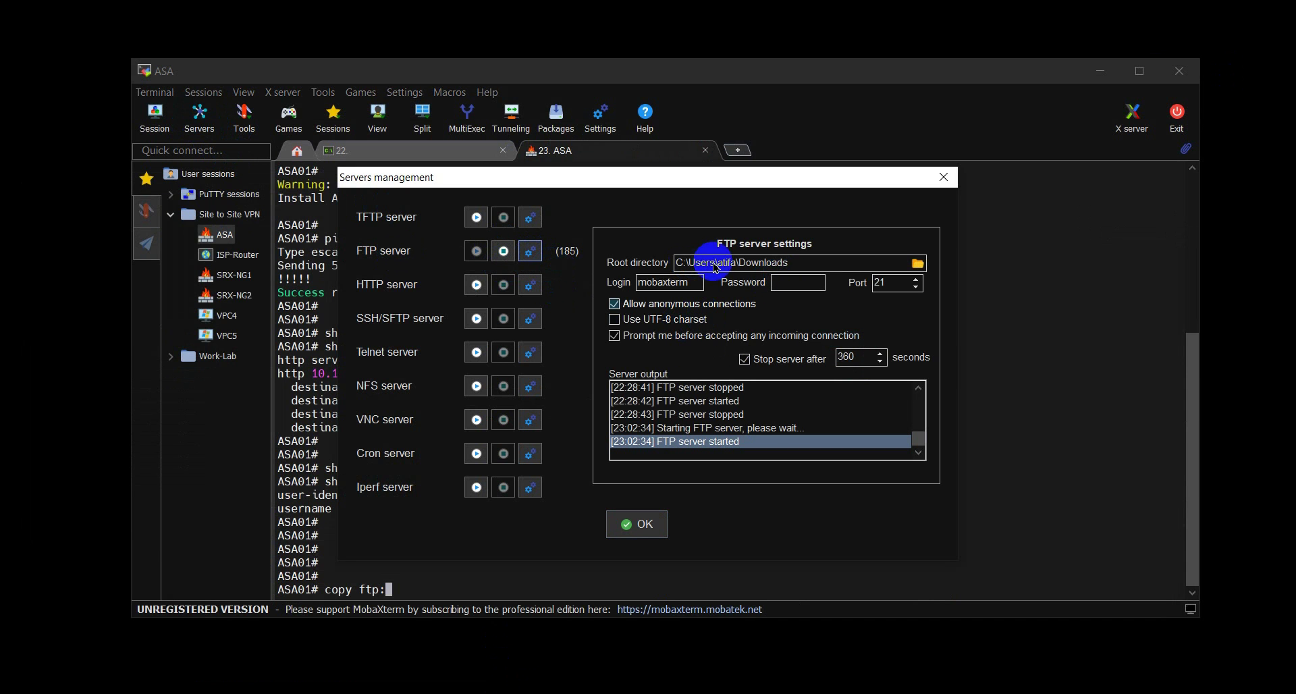
left_click(661, 526)
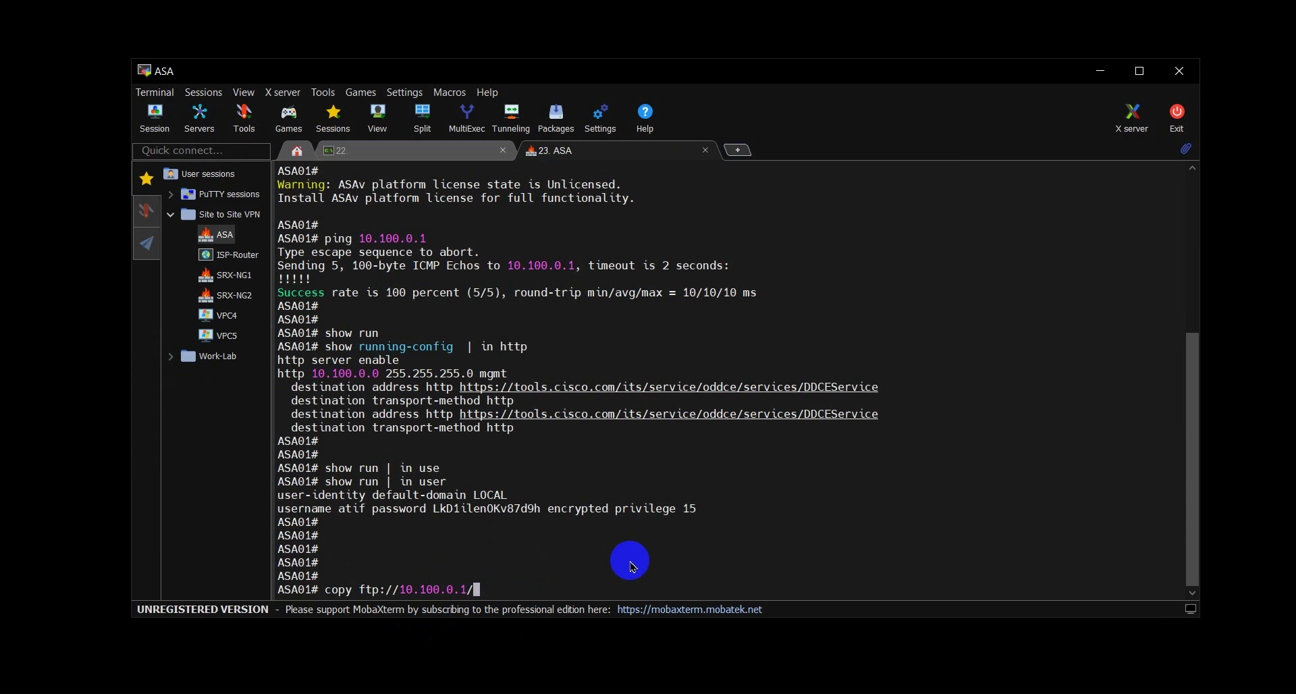
Step: Complete and run the command "copy ftp://10.100.0.1/openvswitch.gns3a flash://" at the ASA01 prompt
type("openvswitch.gns3a")
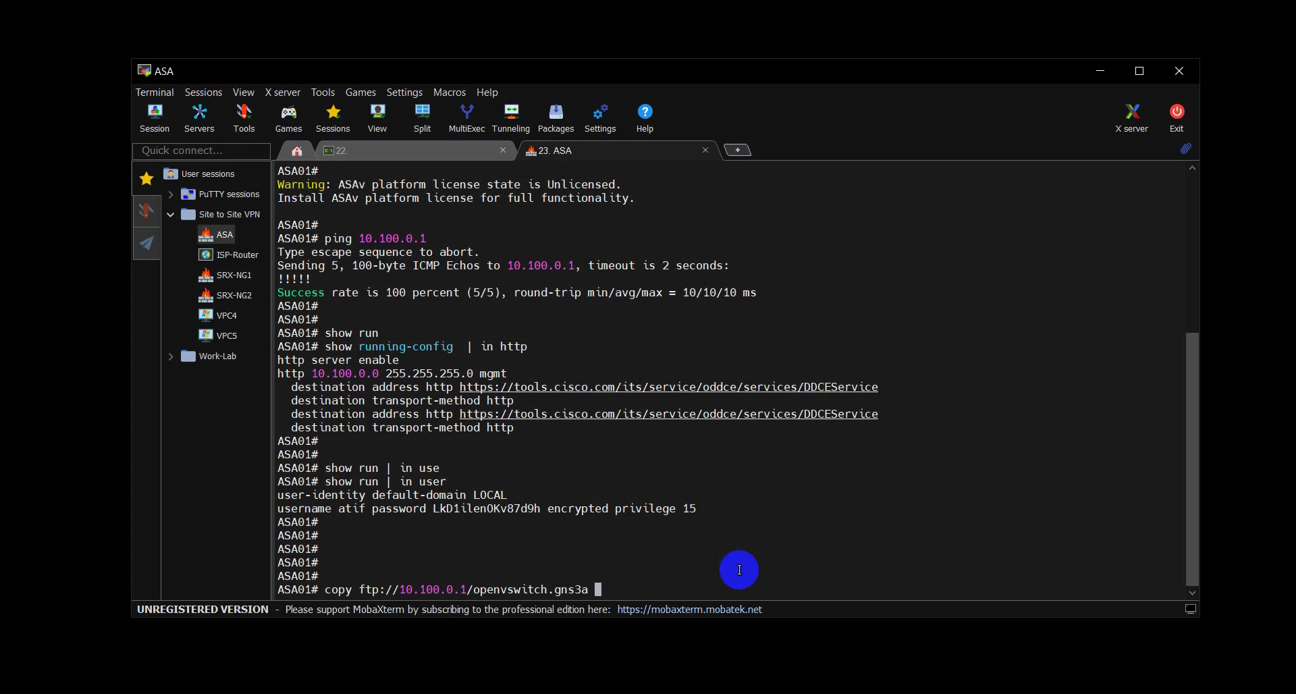
type("fl")
key("Tab")
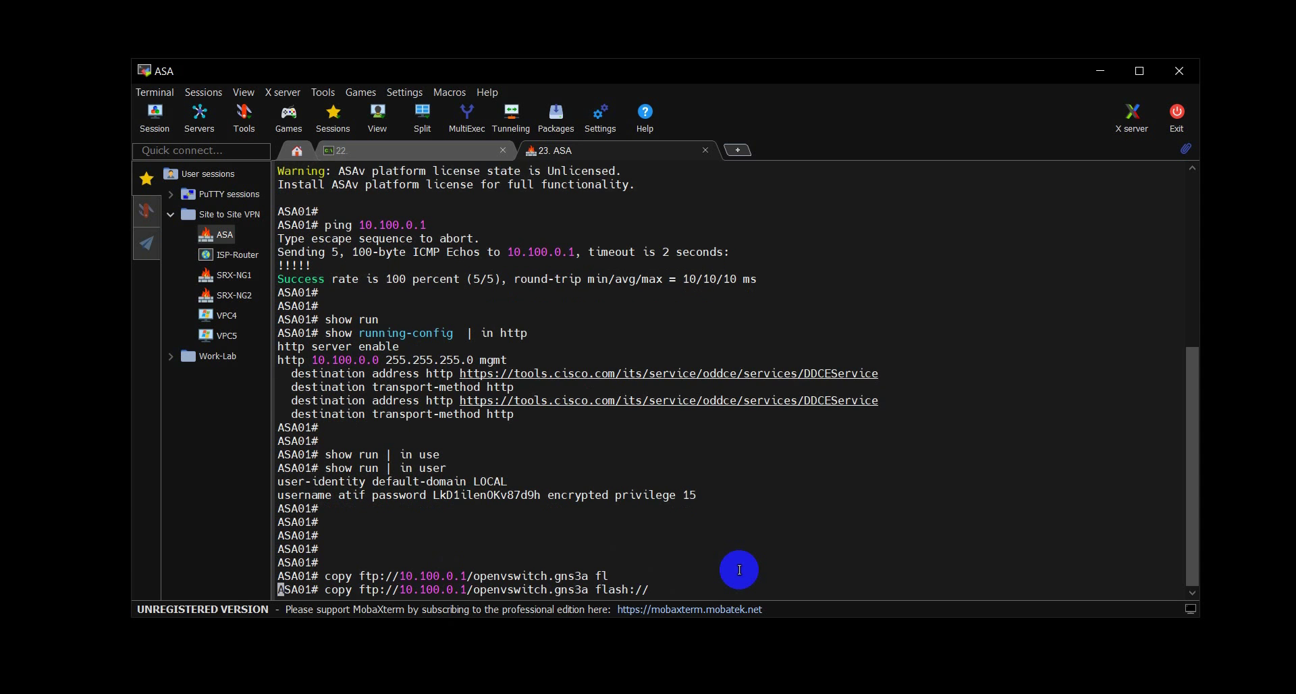
key("Return")
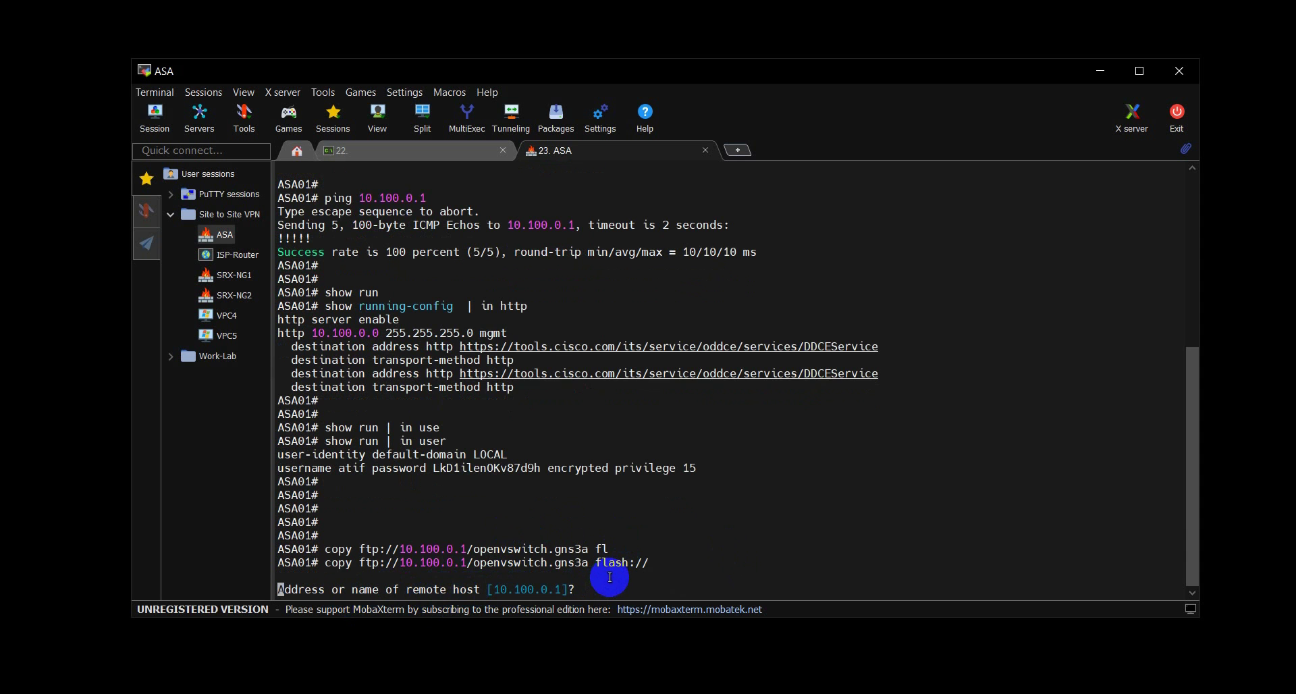
Step: Accept the suggested remote host, source filename and destination filename, and allow the incoming FTP client connection
key("Return")
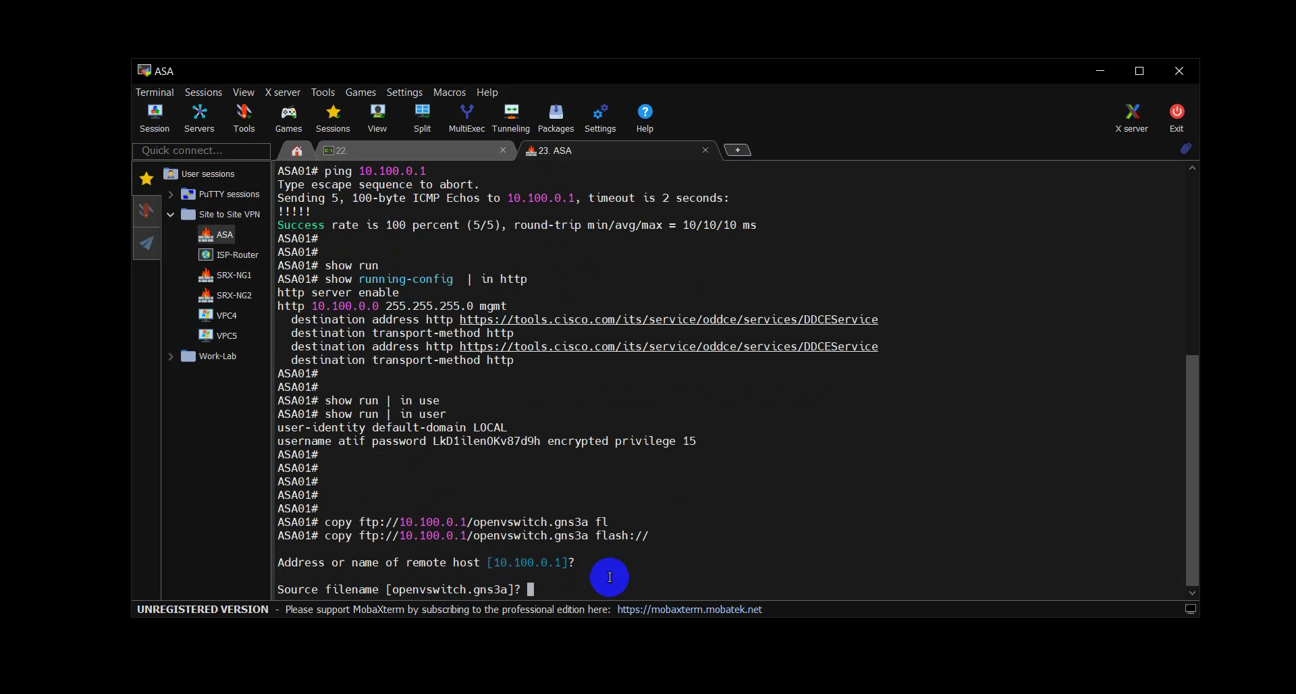
key("Return")
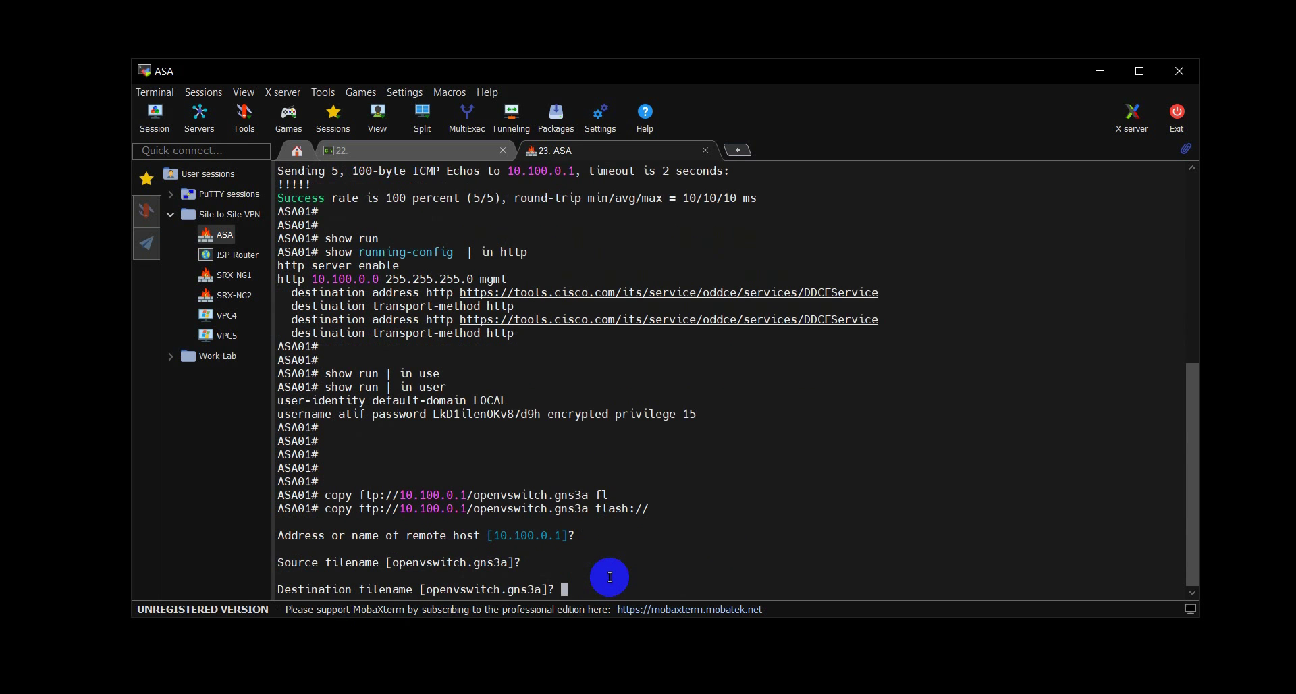
key("Return")
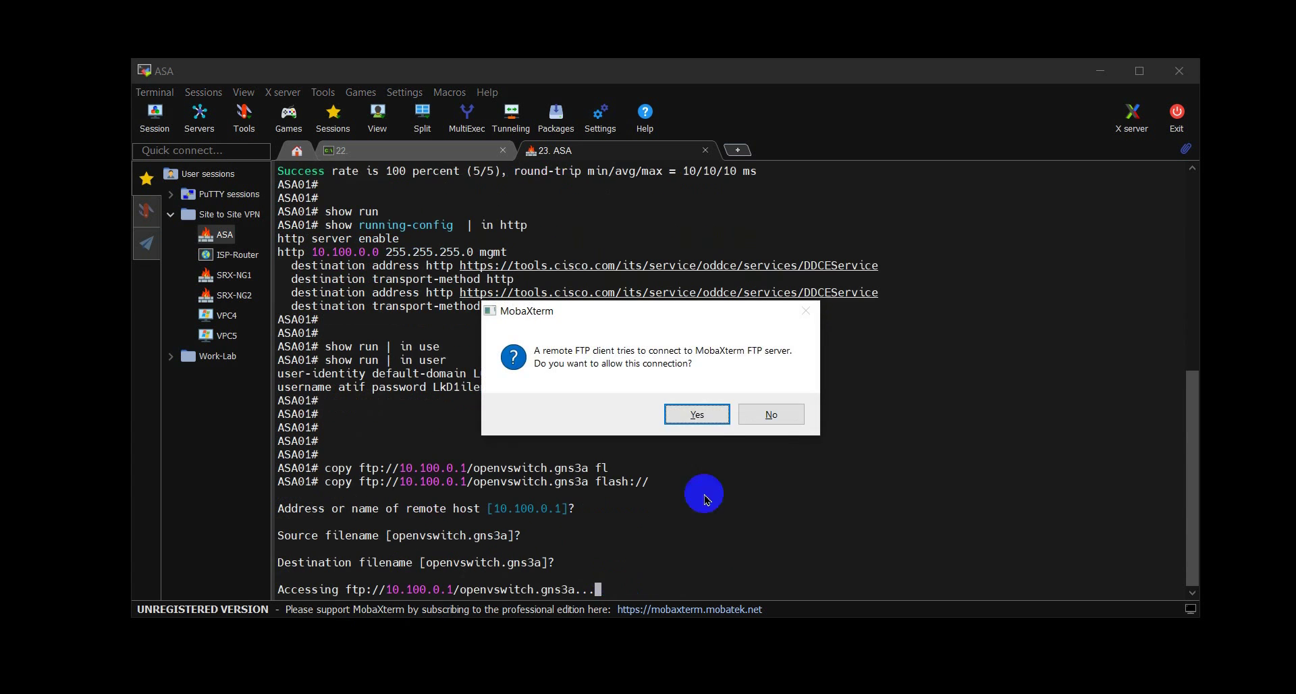
left_click(698, 415)
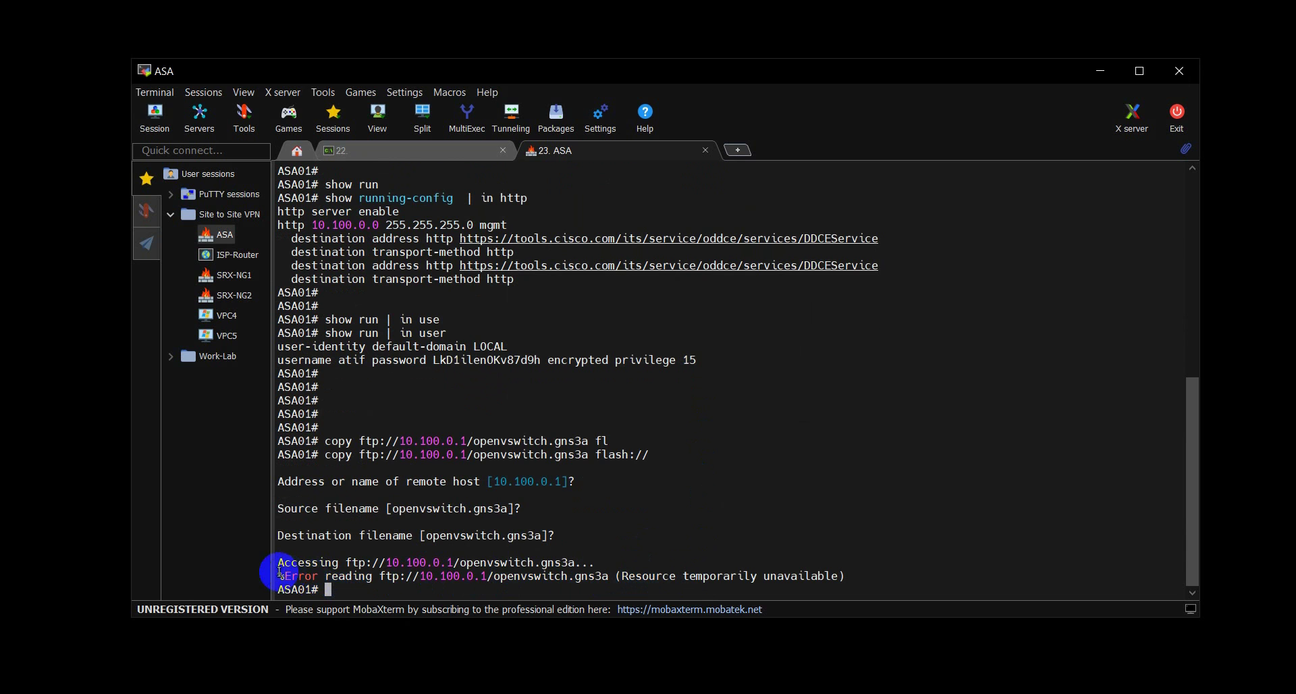
left_click_drag(611, 575, 277, 575)
left_click(756, 557)
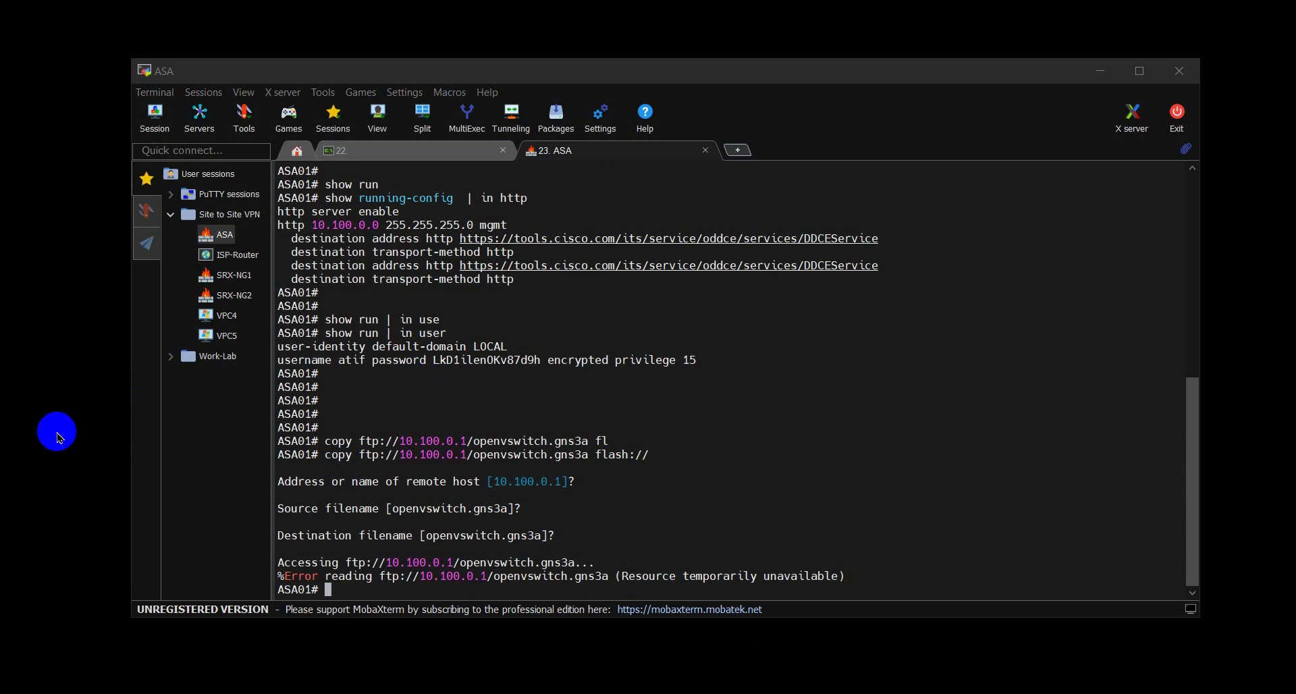
Step: Open File Explorer and copy edg.txt from the recent files in Quick access
left_click(431, 689)
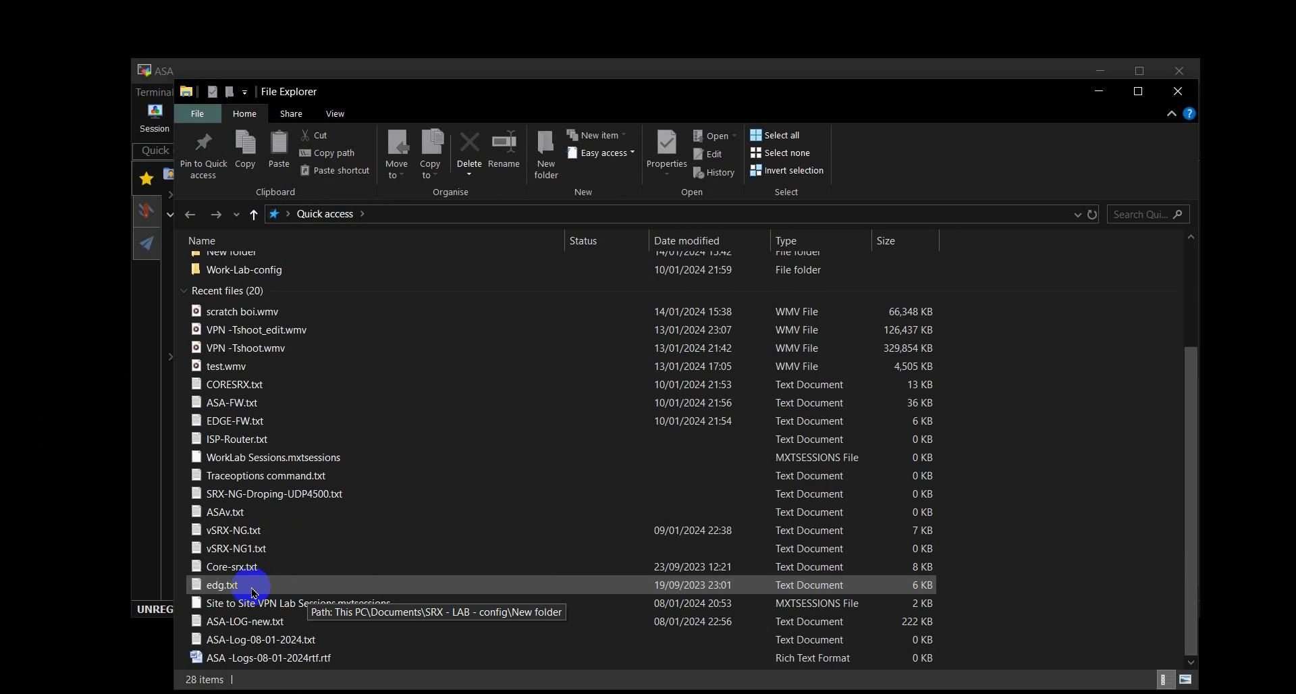
right_click(285, 589)
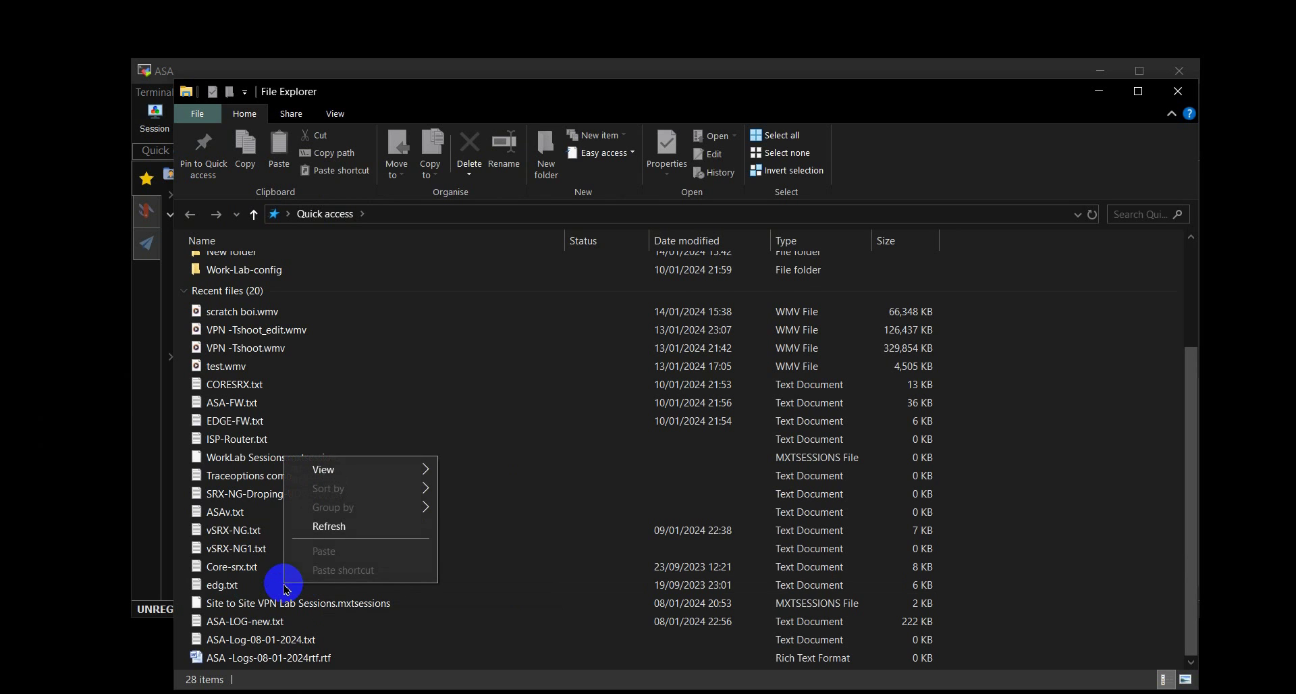
left_click(257, 594)
right_click(257, 593)
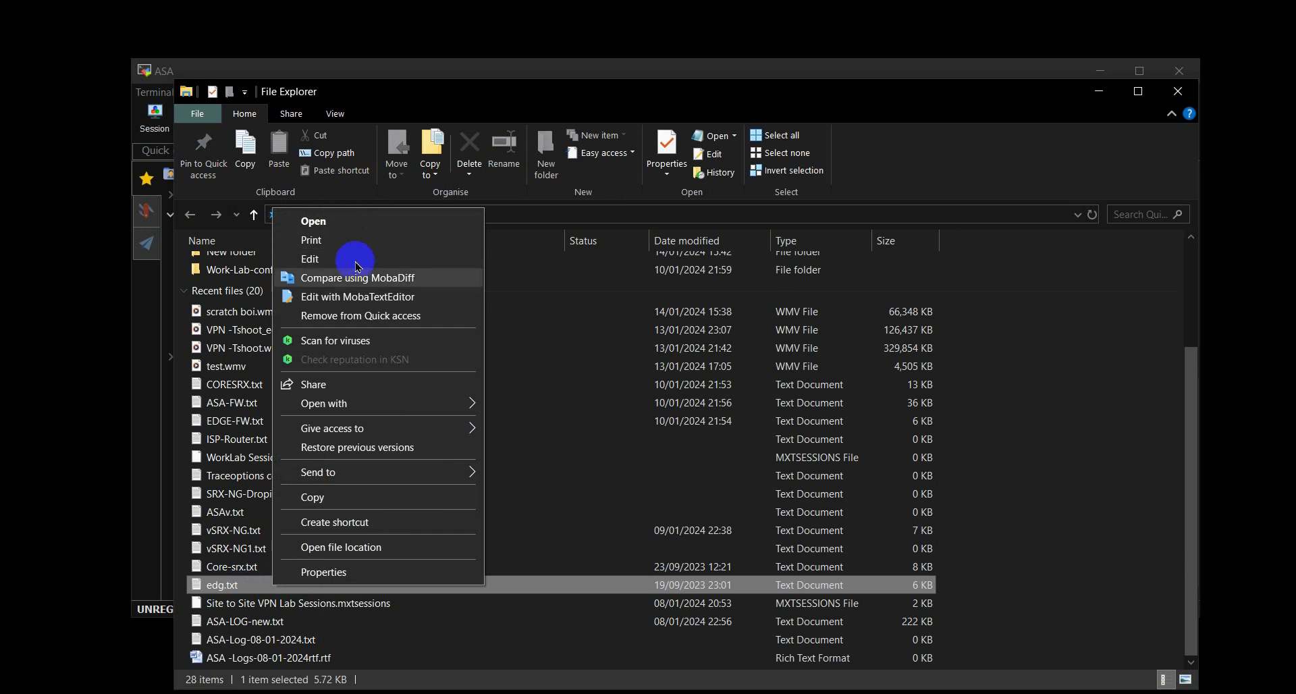
left_click(376, 496)
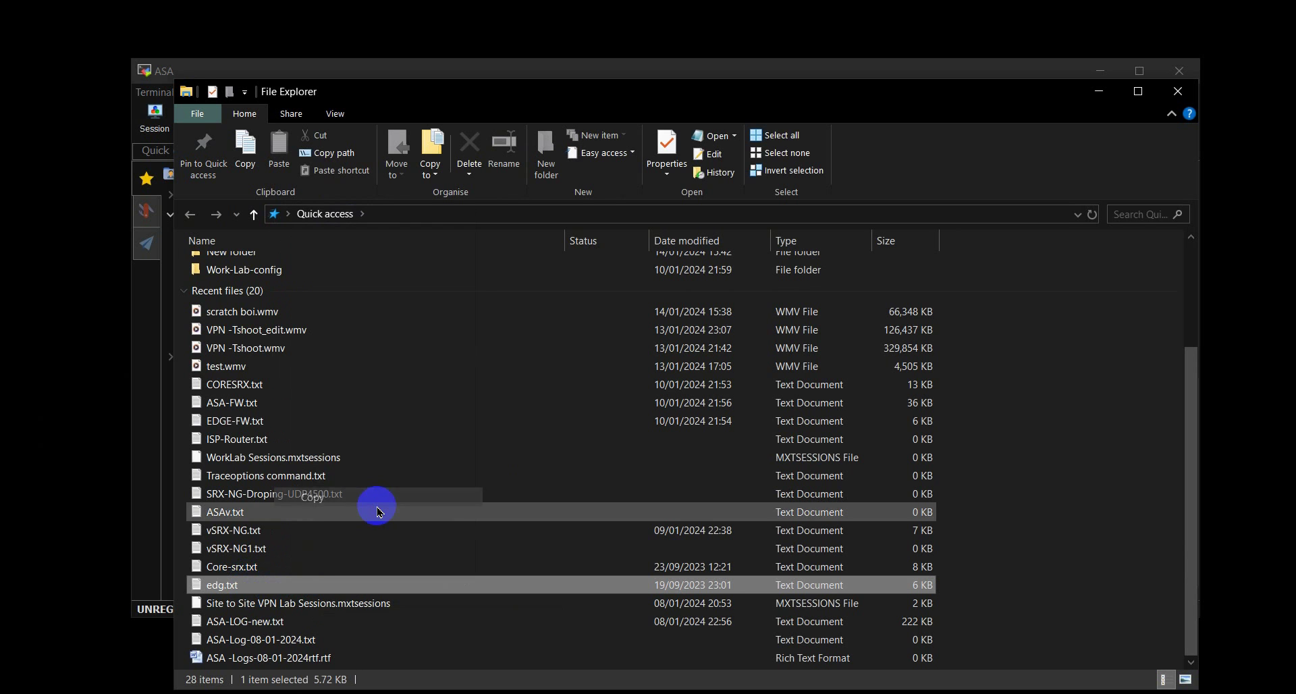
Step: Go through This PC to the Documents folder and paste edg.txt there
left_click(290, 215)
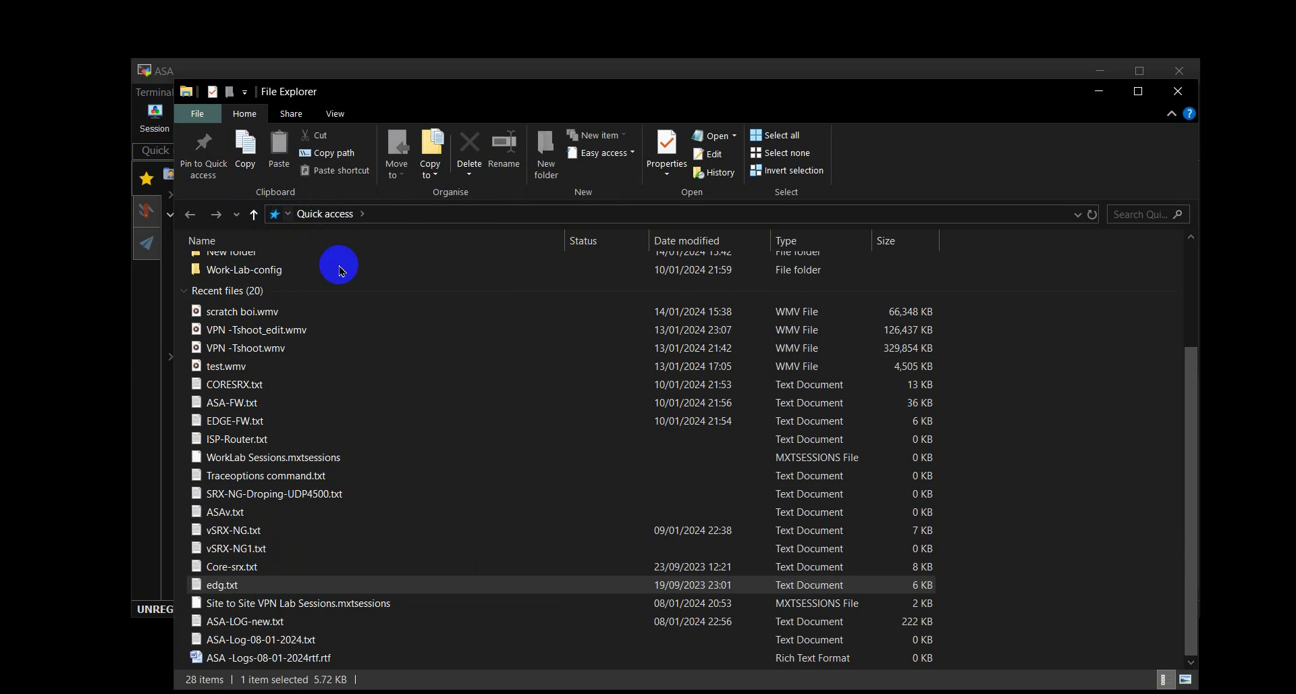
left_click(290, 215)
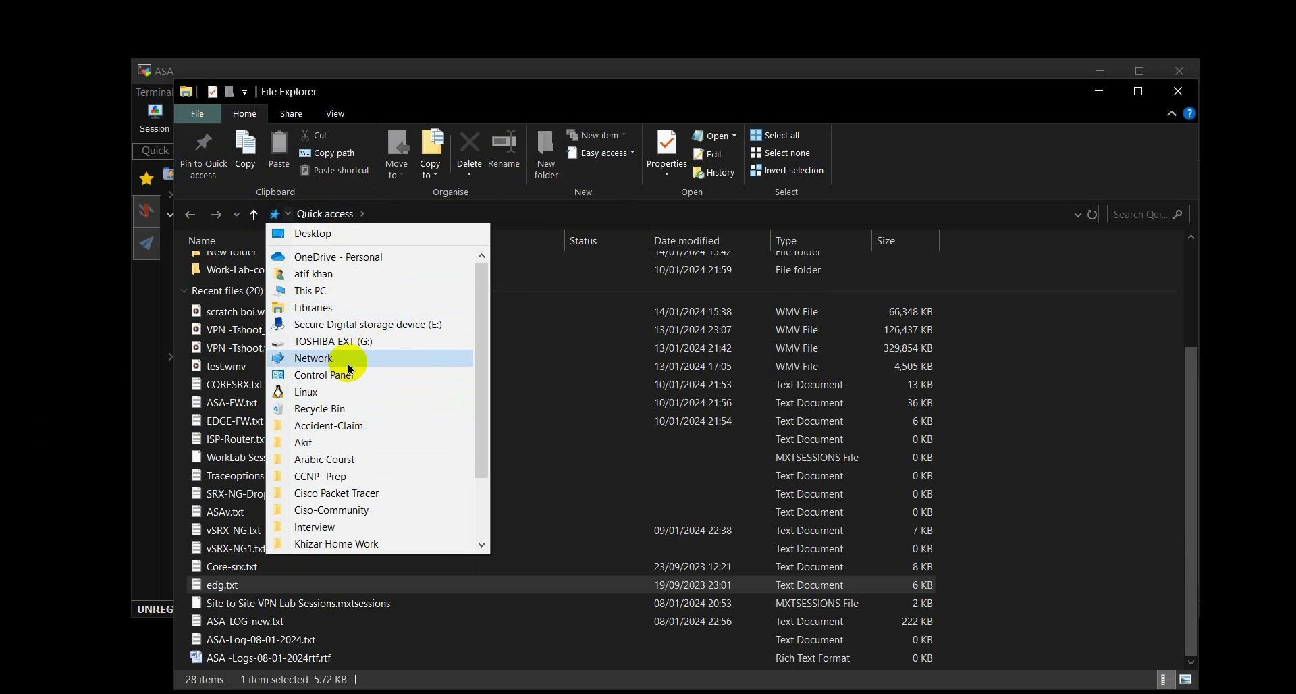
left_click(358, 299)
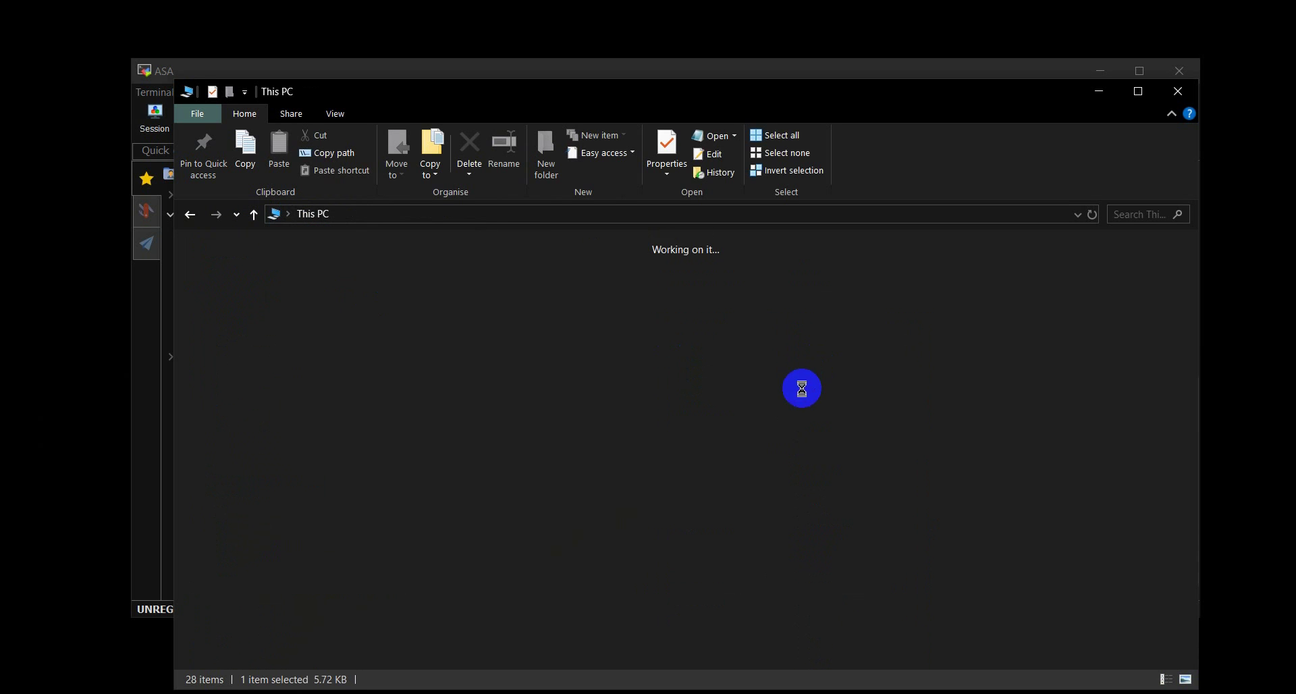
double_click(747, 295)
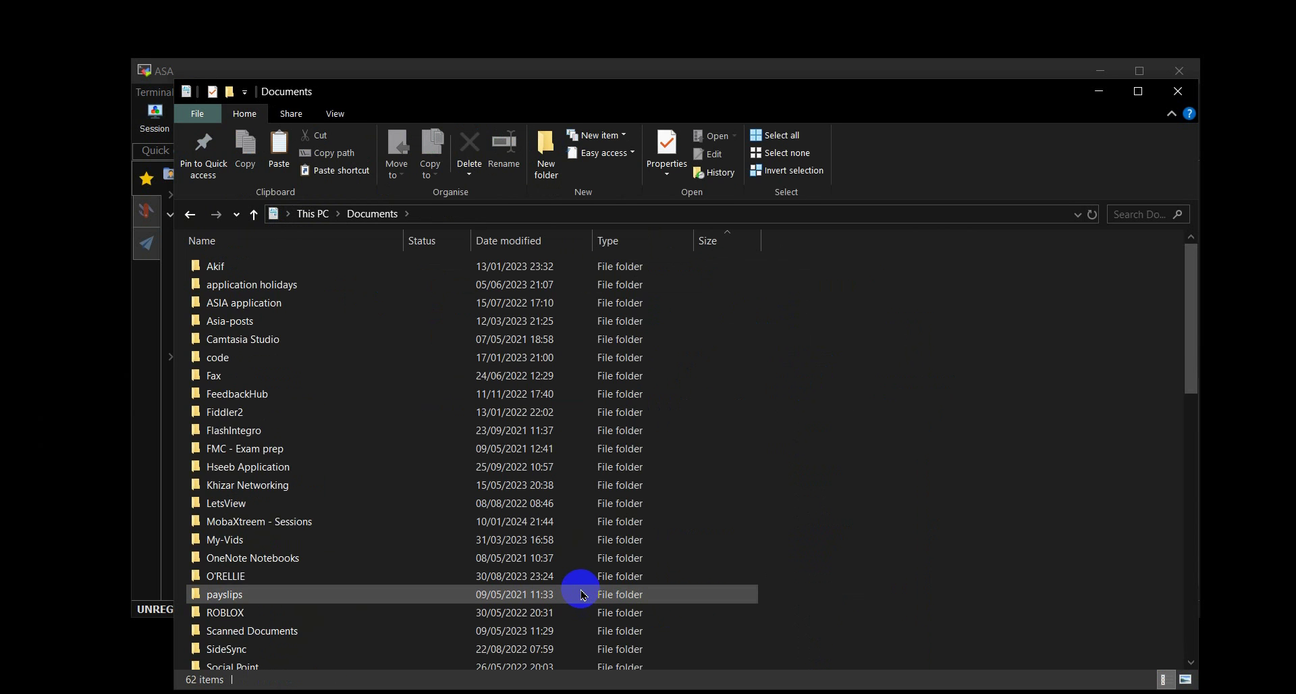
scroll(581, 594, "down", 6)
scroll(857, 668, "down", 7)
right_click(946, 631)
left_click(1005, 495)
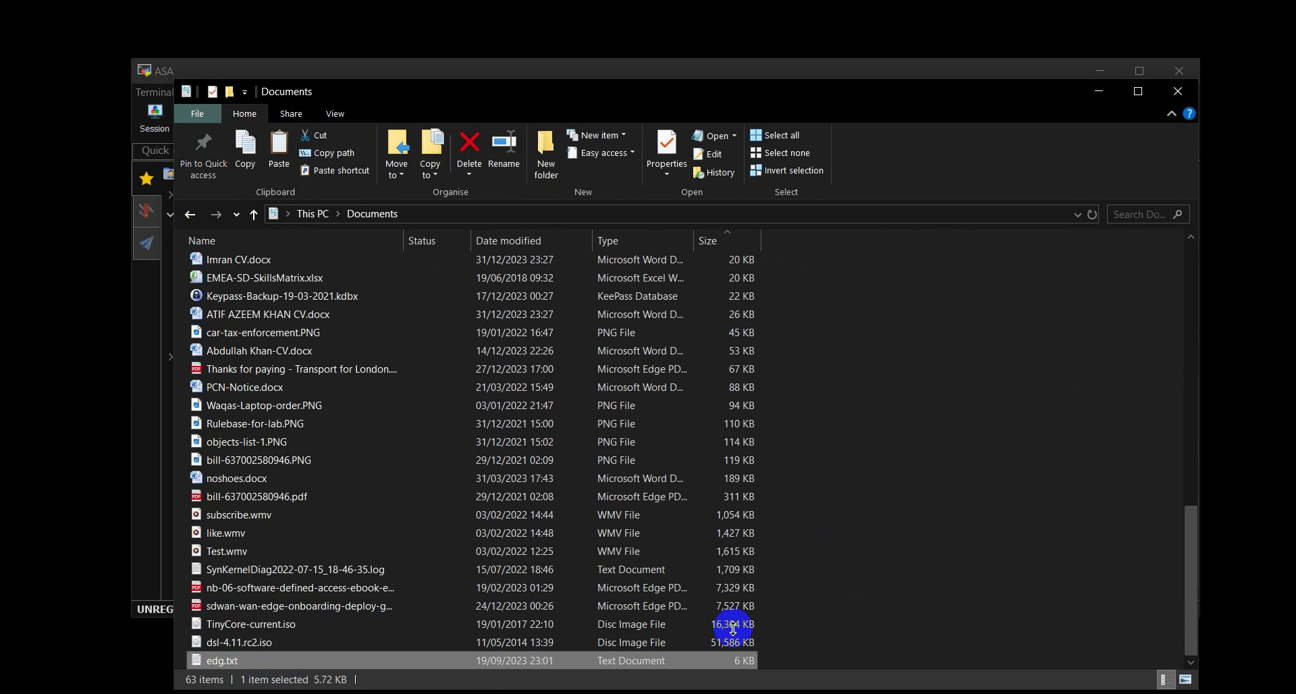
Step: Switch back to the ASA session in MobaXterm and recall the last copy command at a fresh prompt
key("alt+Tab")
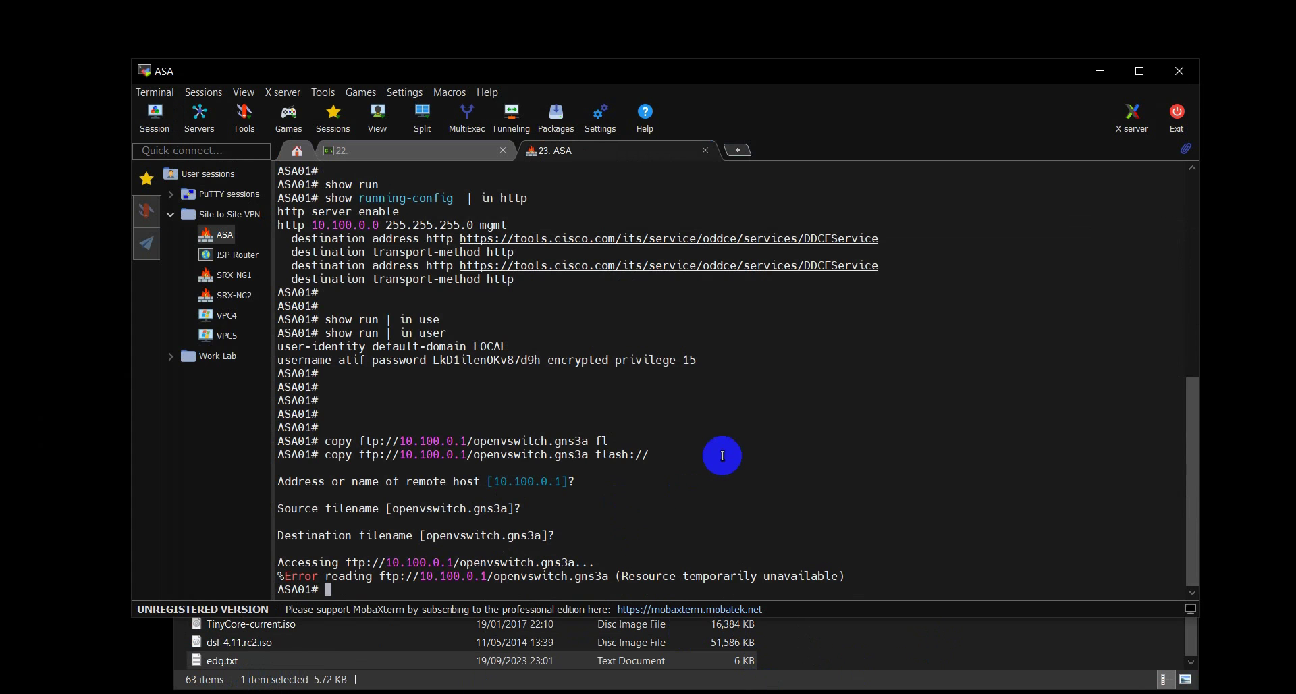
key("Return")
key("Up")
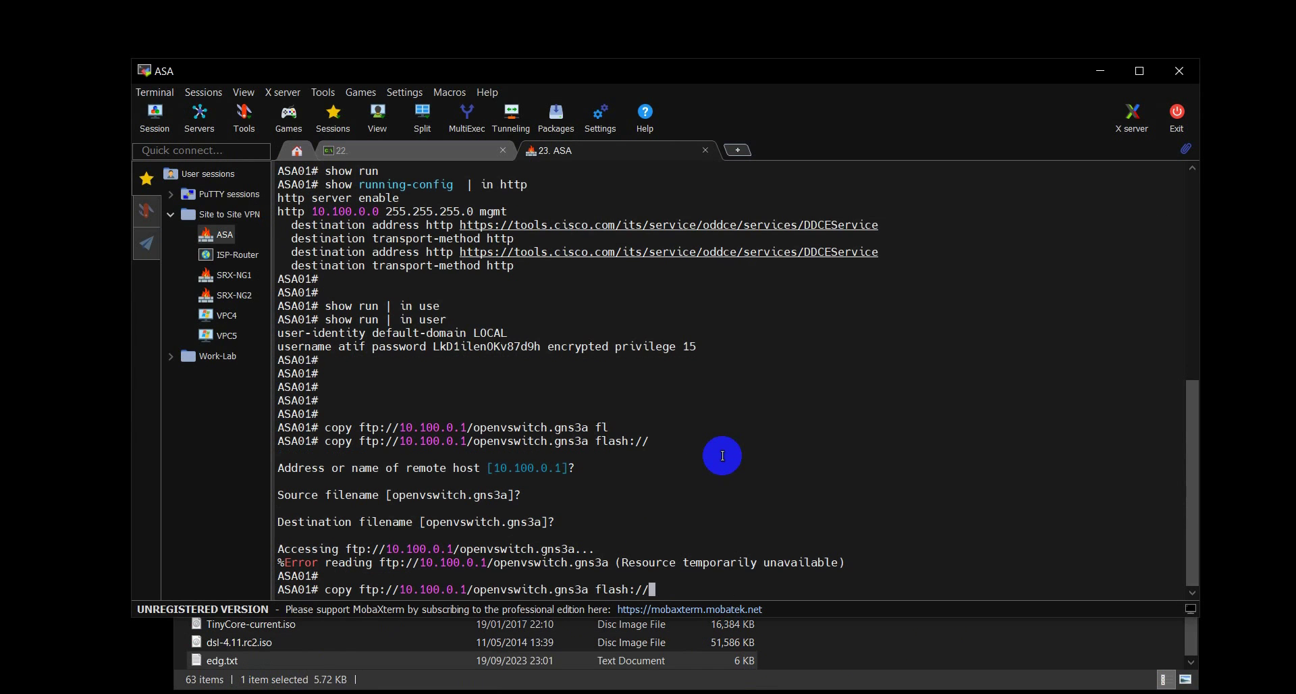